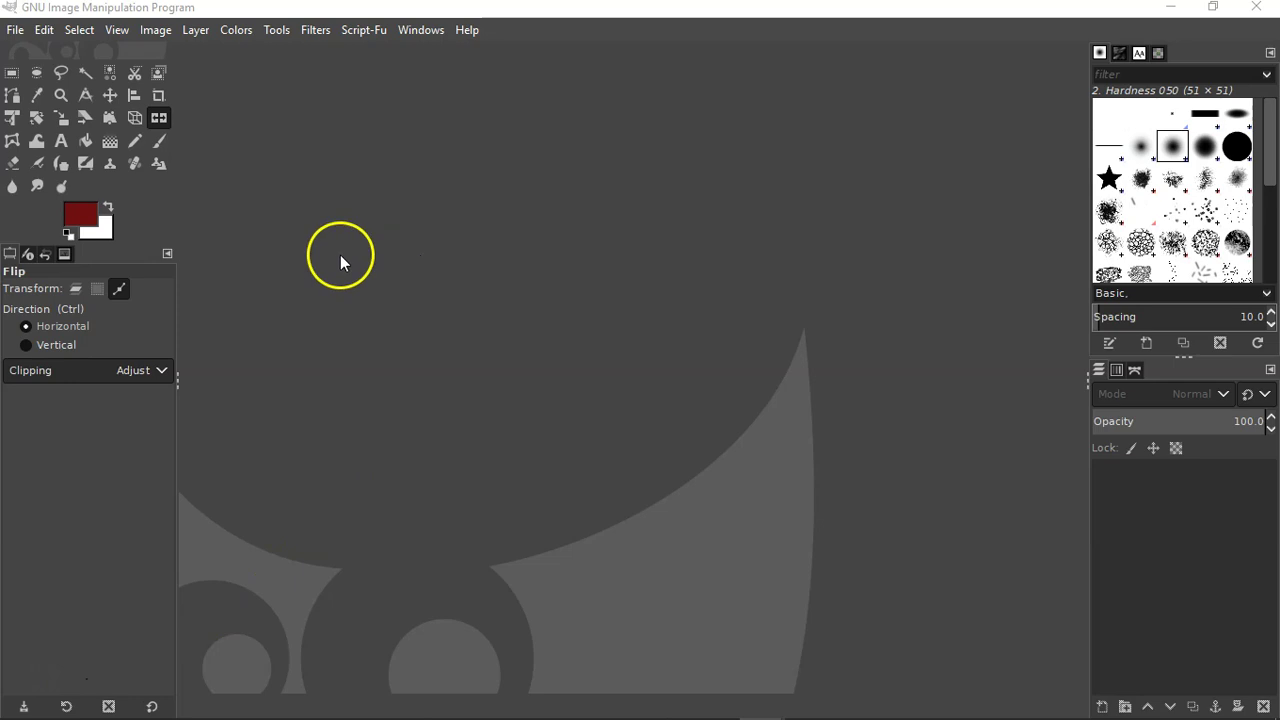
- Create a new white 1920×1080 px image
click(14, 32)
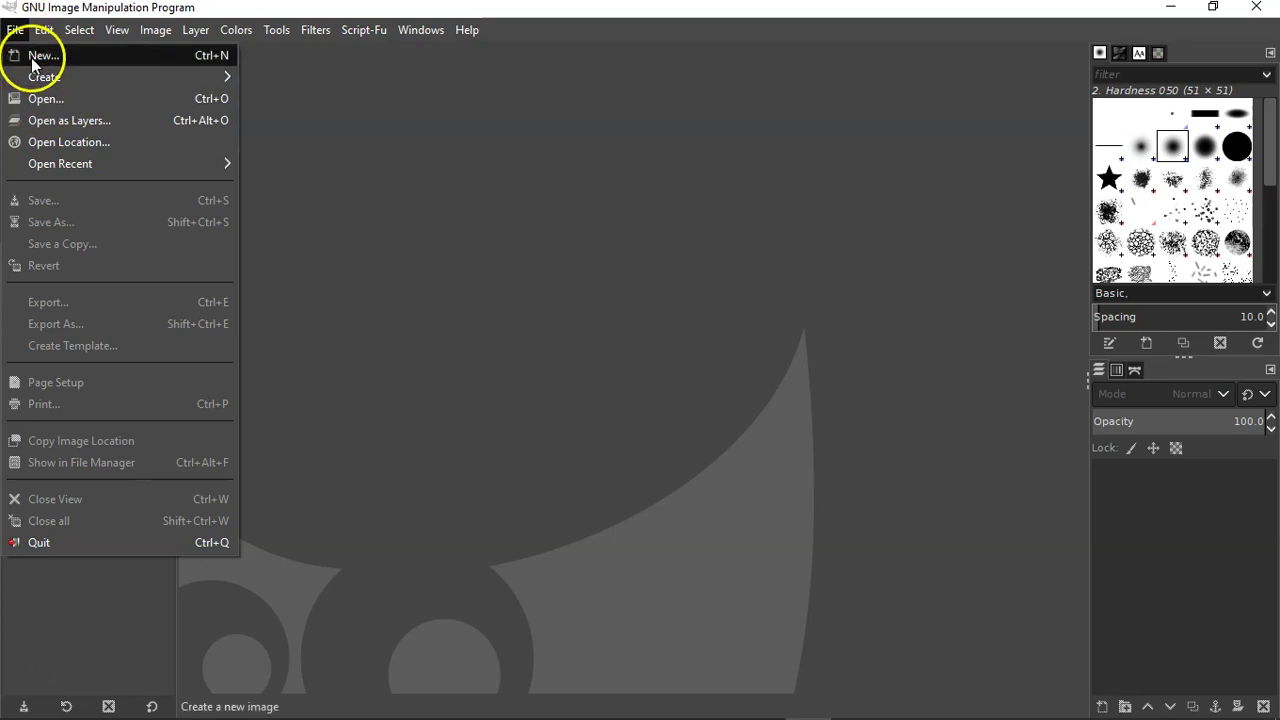
click(31, 55)
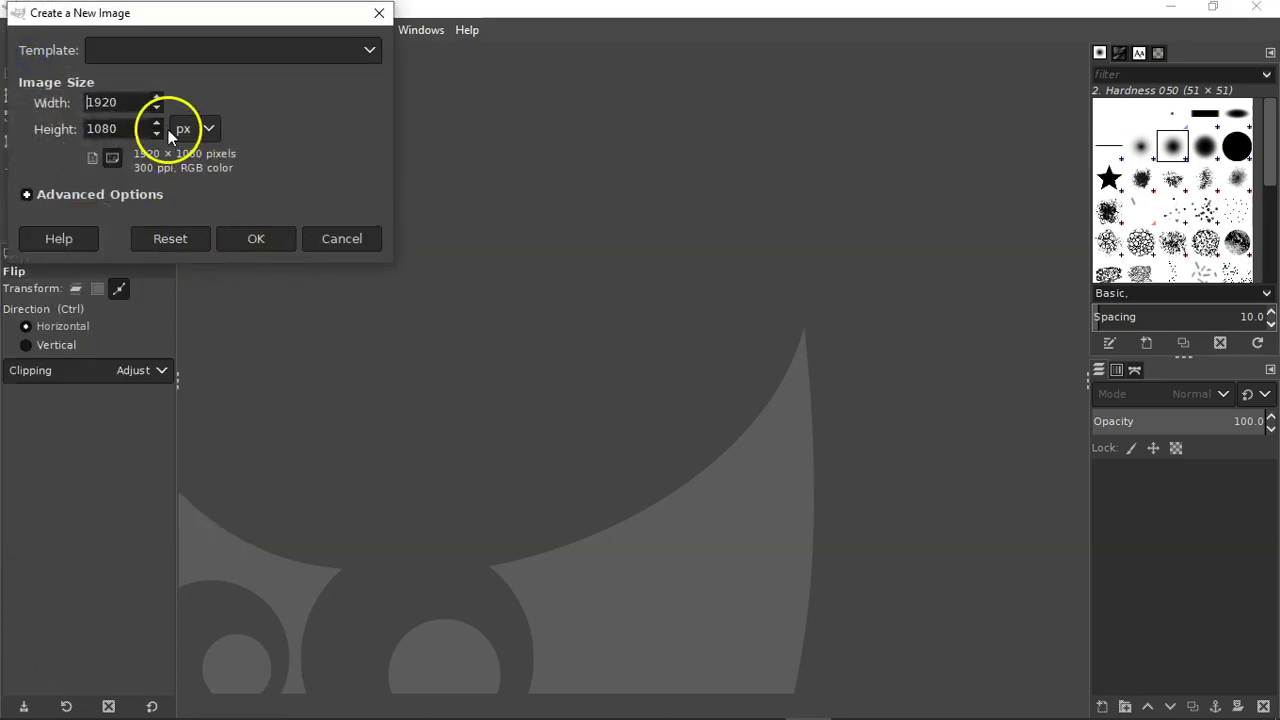
click(109, 131)
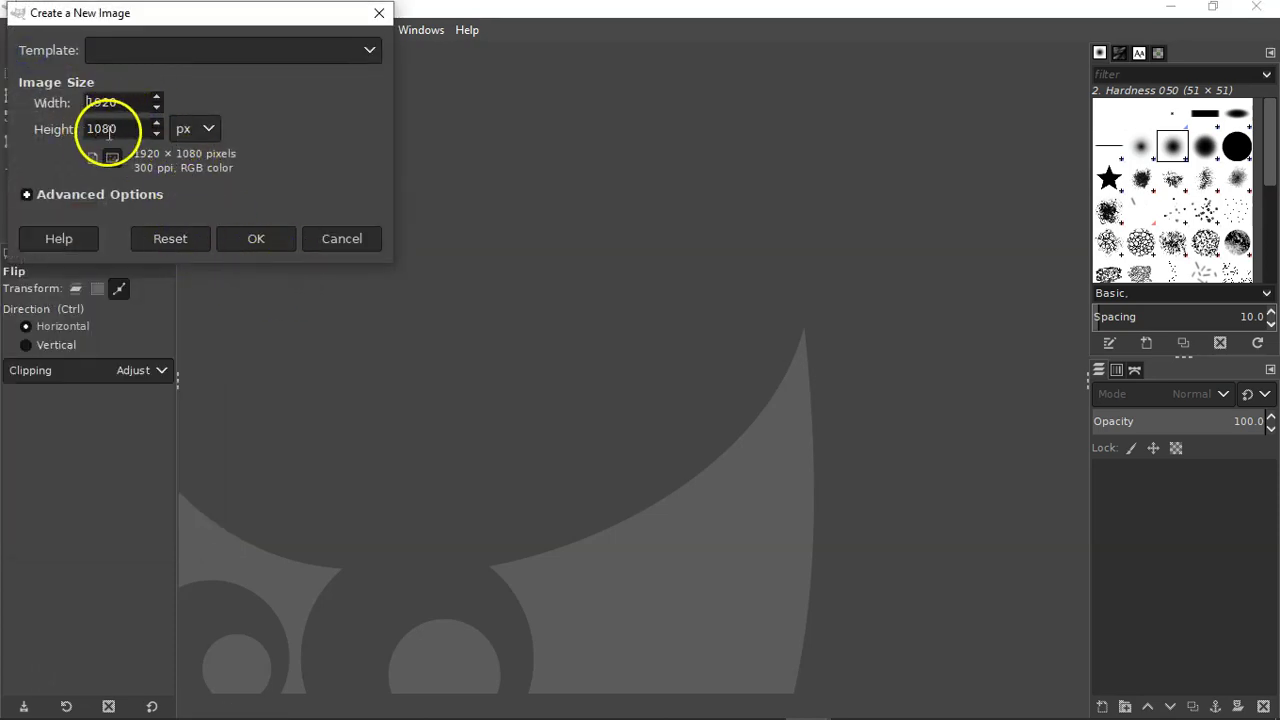
click(242, 236)
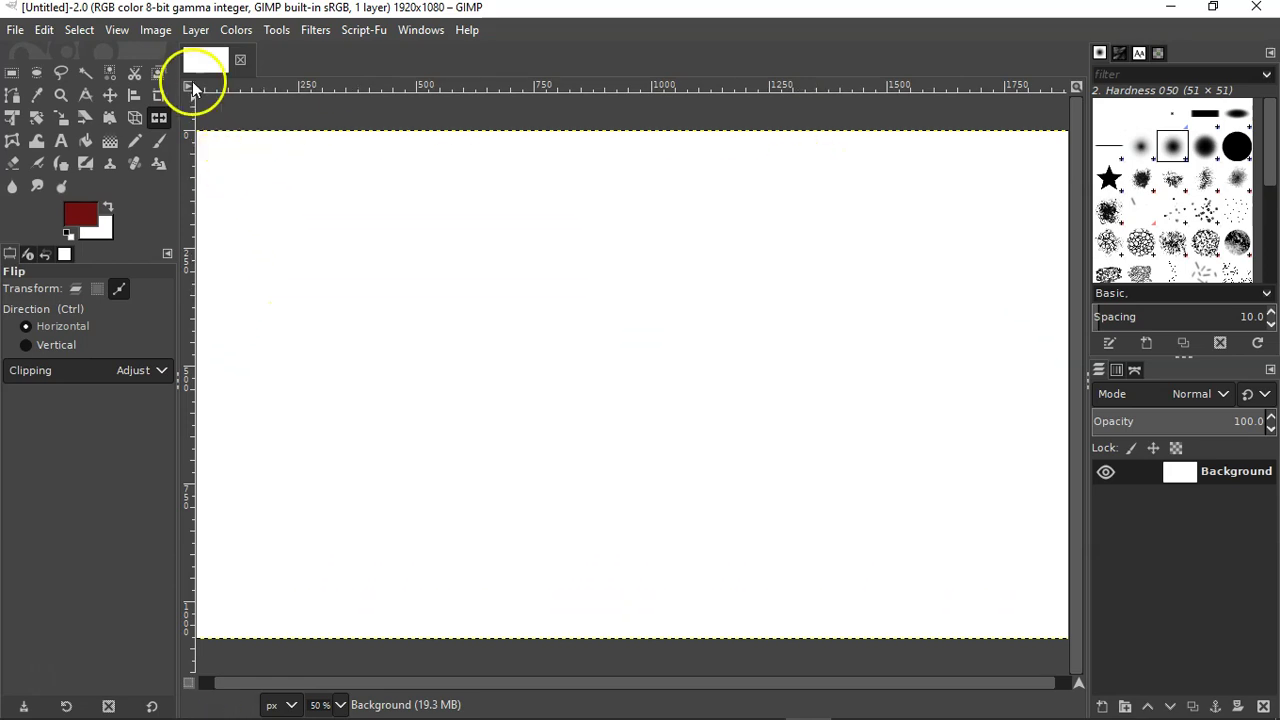
- Add a vertical guide at 50% of the image width
click(153, 30)
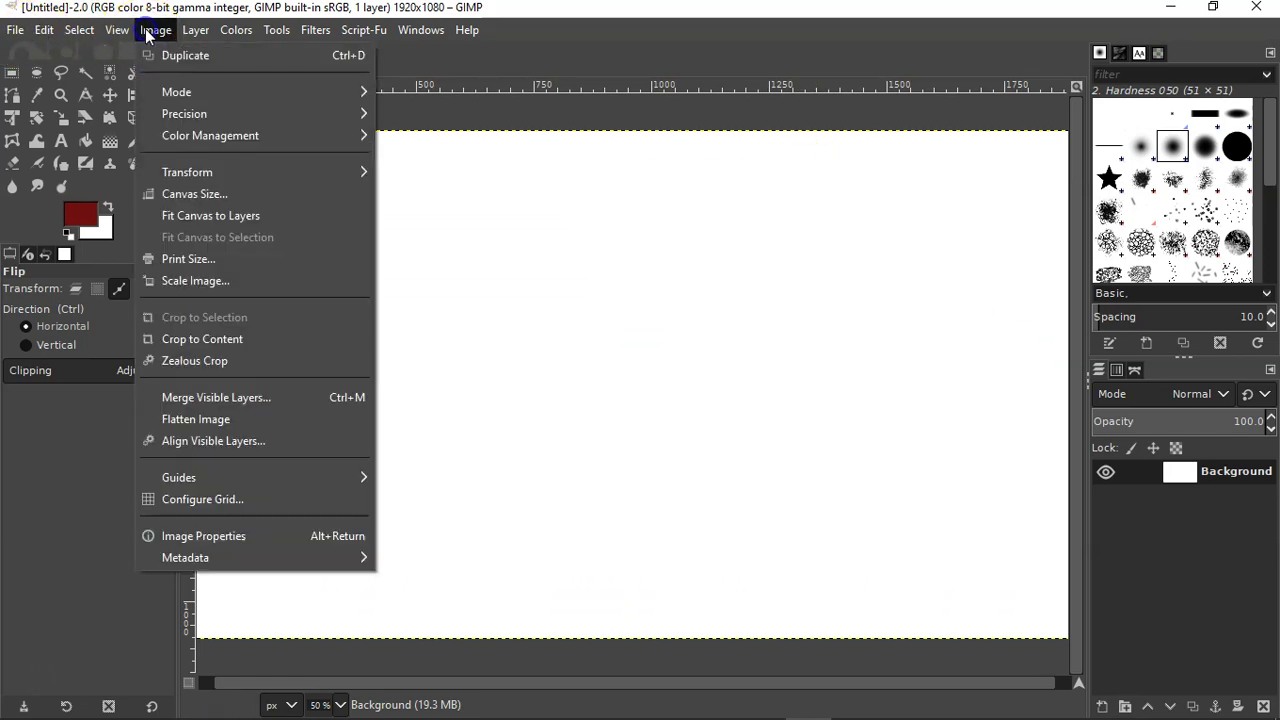
click(178, 477)
click(434, 478)
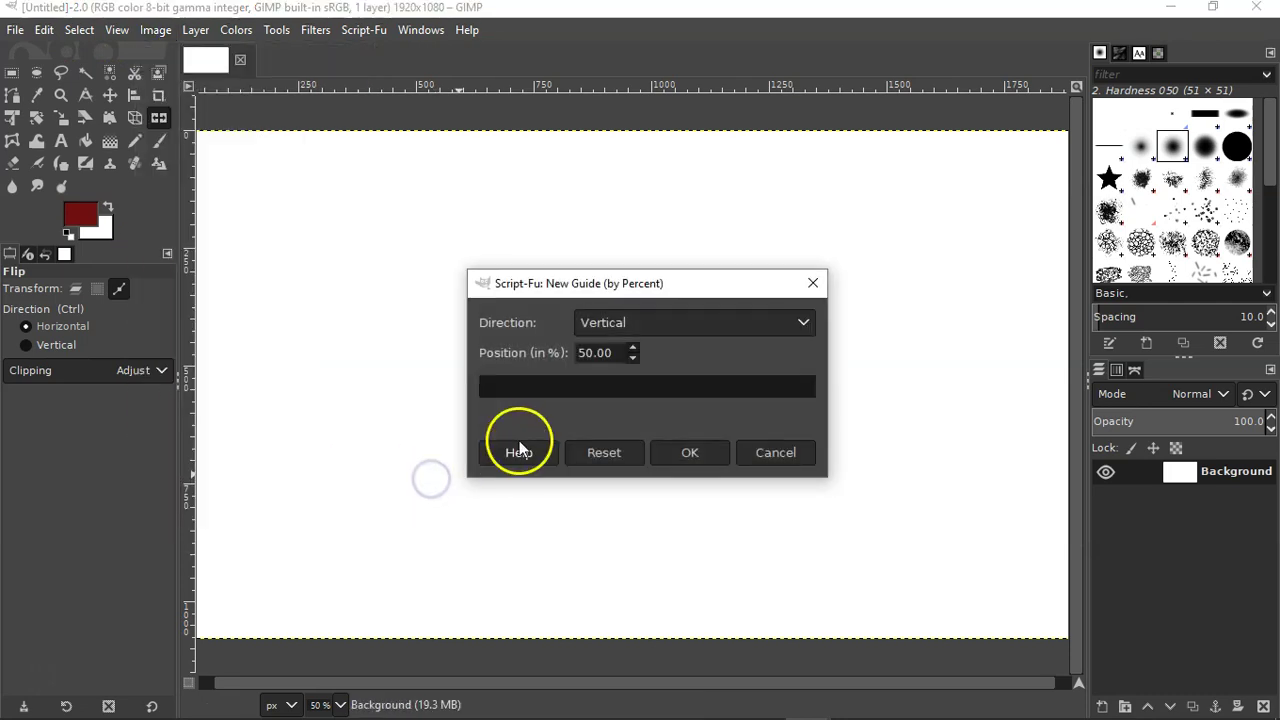
click(692, 450)
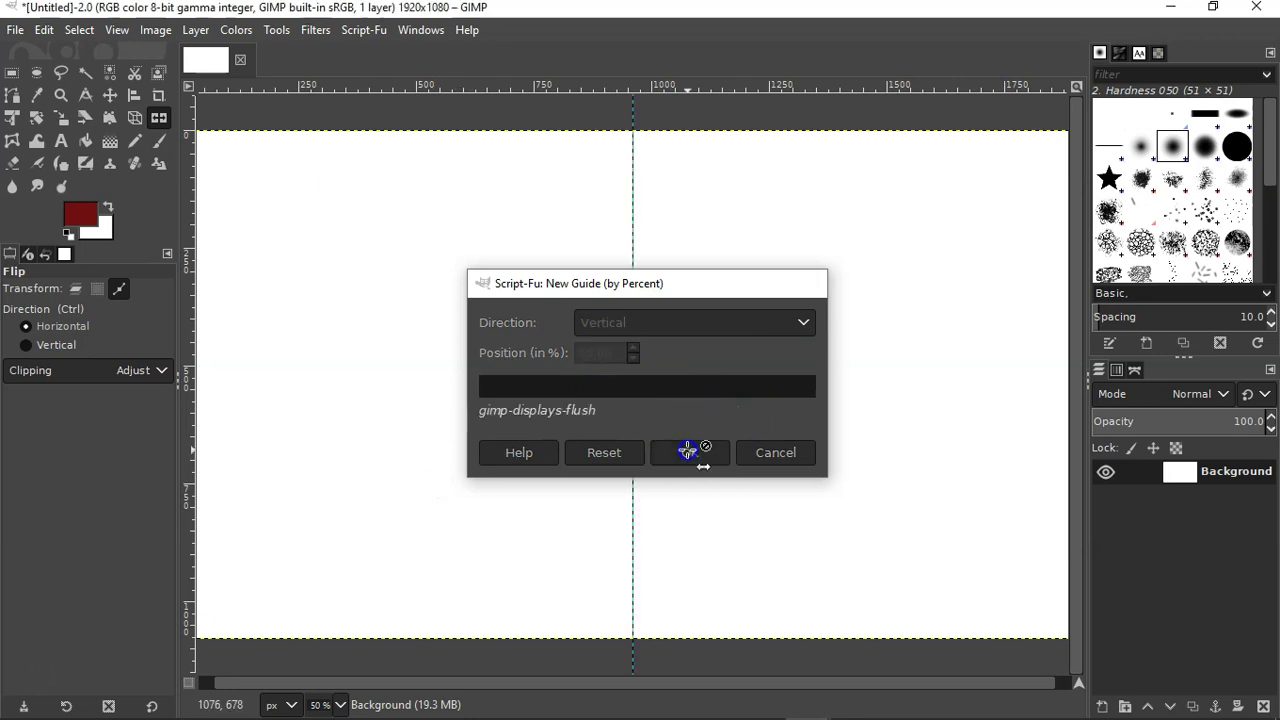
- Add a horizontal guide at 50% so the guides cross at the centre
click(155, 32)
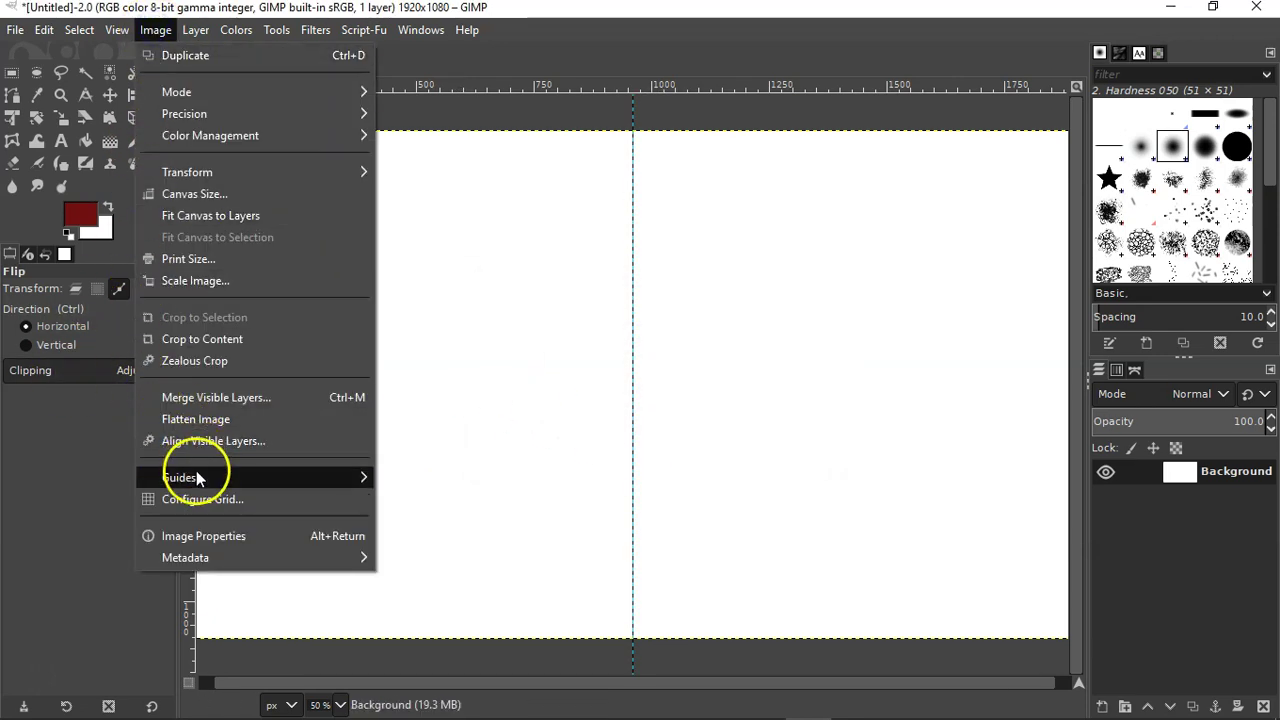
mouse_move(198, 478)
click(434, 478)
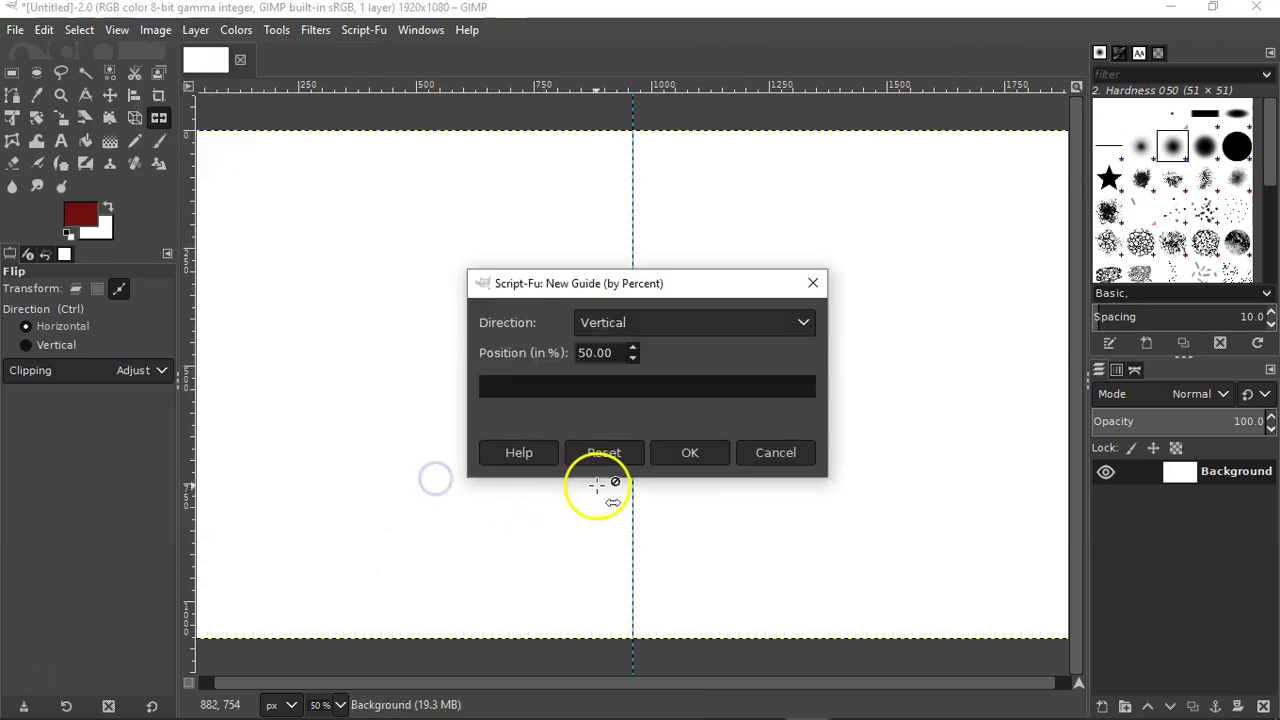
click(805, 322)
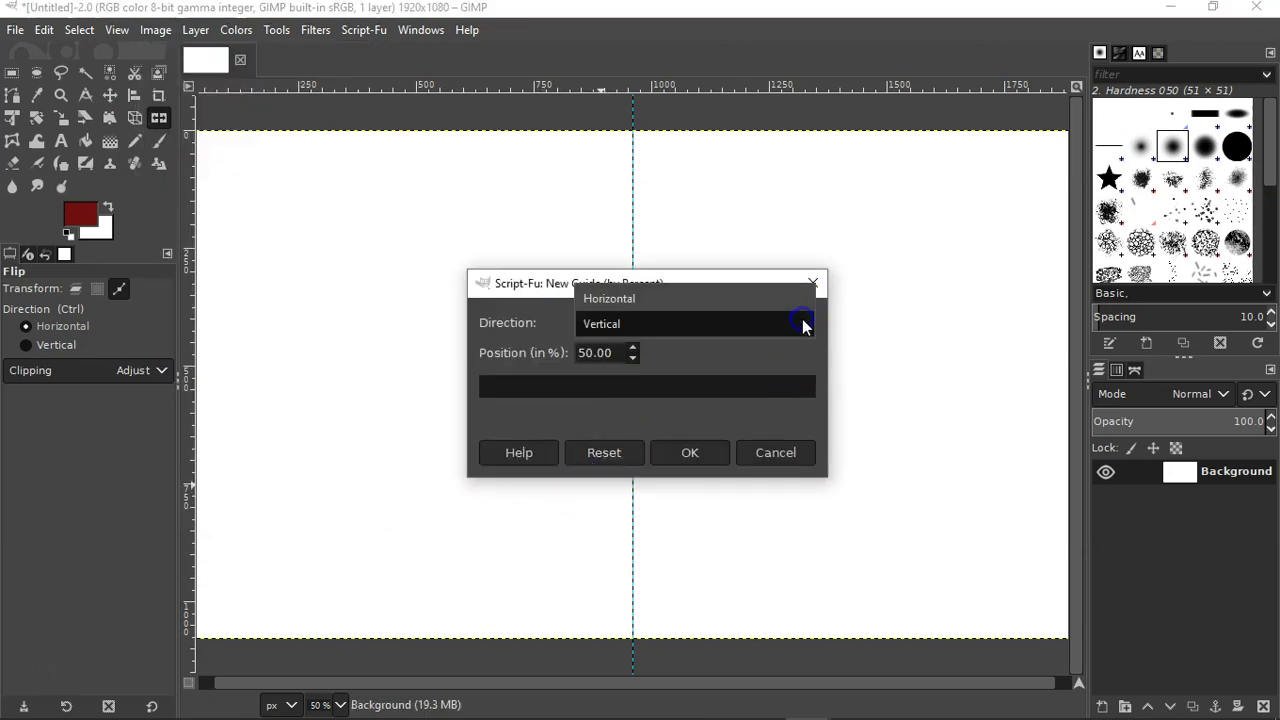
click(648, 305)
click(690, 453)
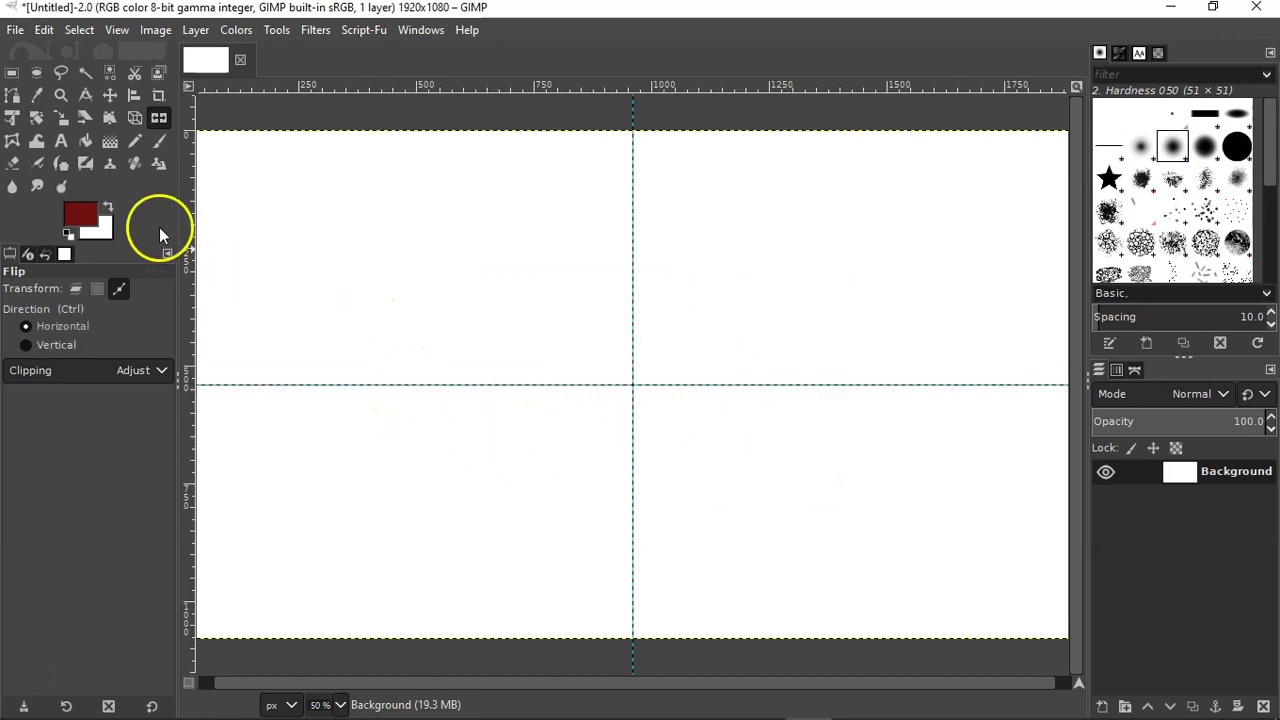
- Draw a 712×712 px circle selection at 604, 184, centred on the guide crossing
click(36, 72)
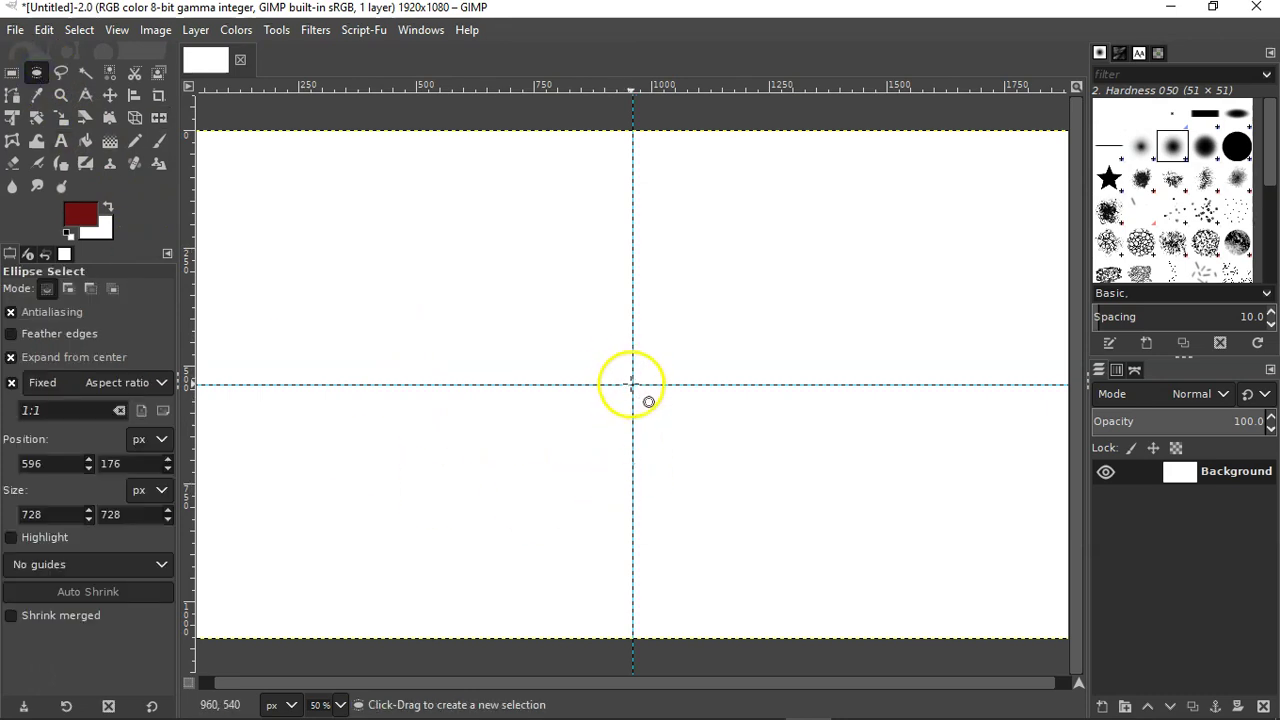
drag(633, 385, 466, 325)
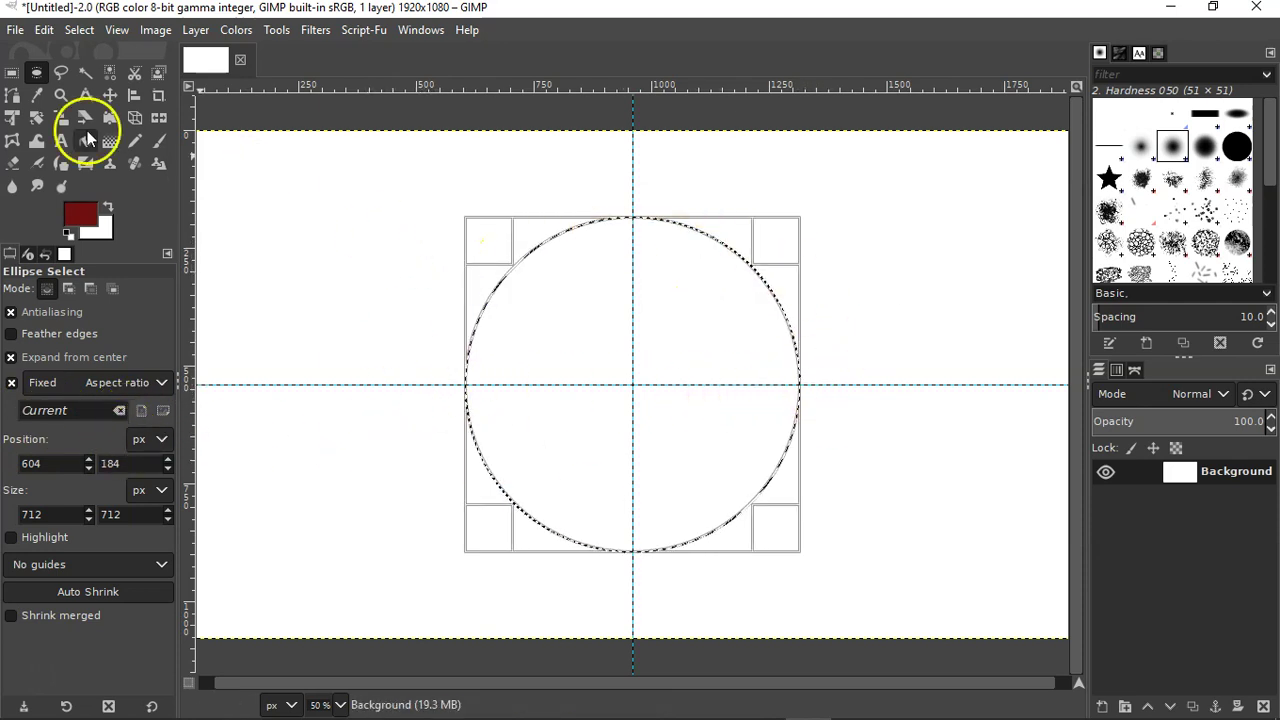
click(80, 30)
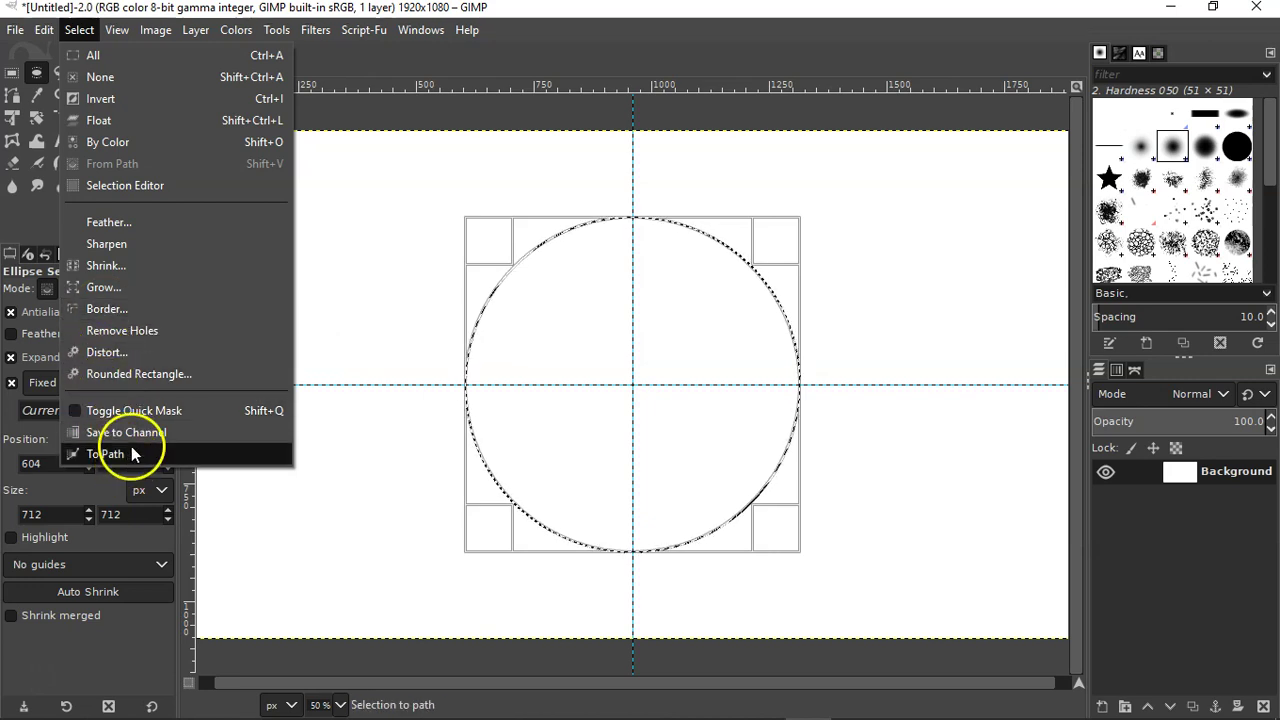
- Convert the circle selection to a path, select none, and make the Selection path visible
click(114, 455)
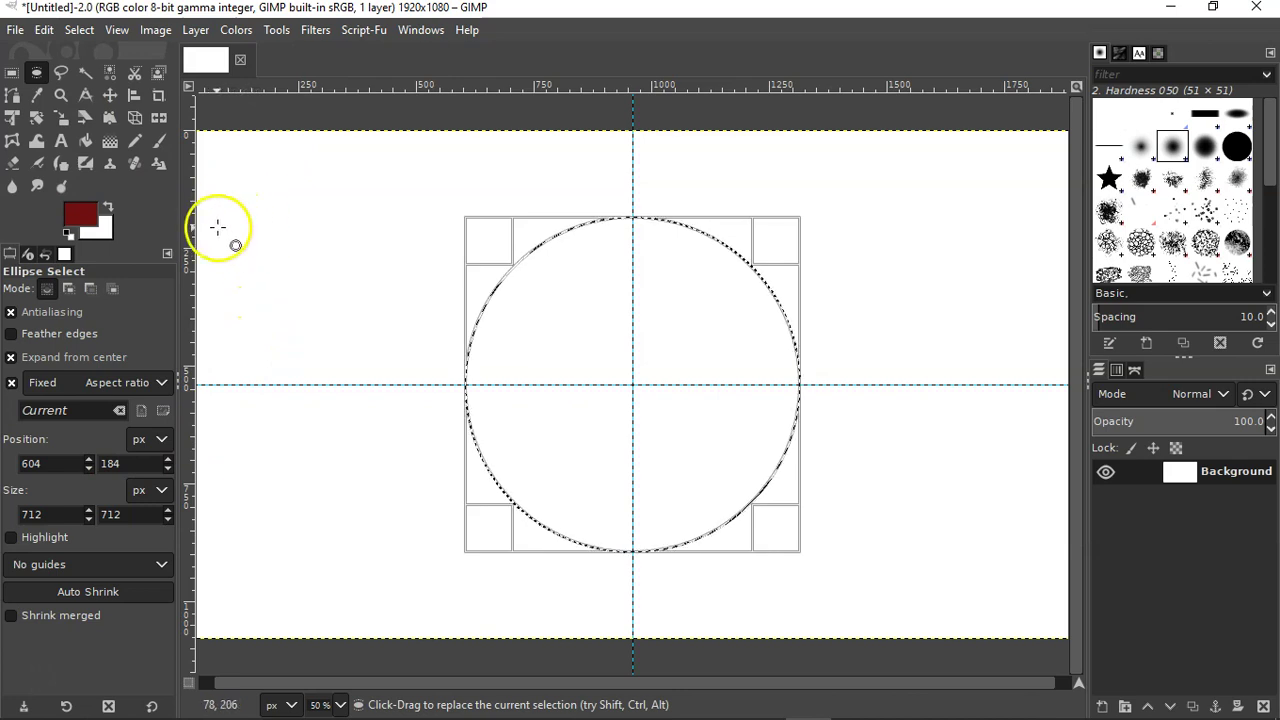
click(79, 29)
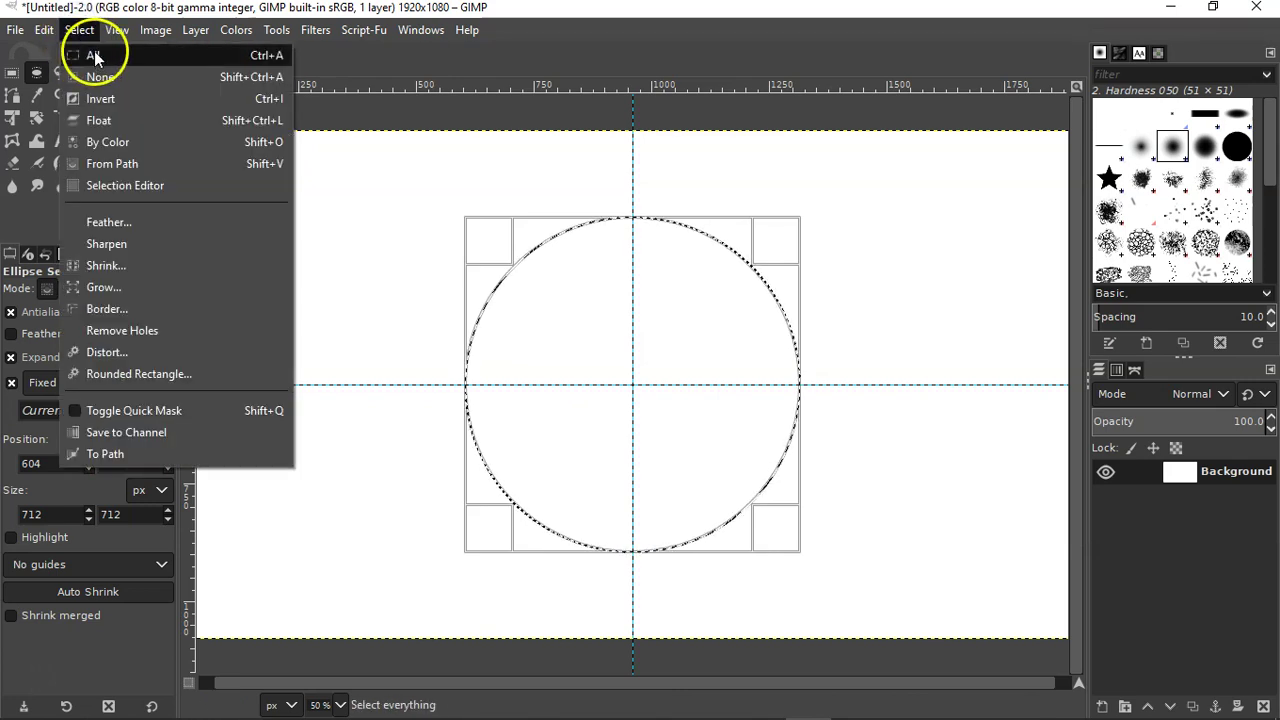
click(100, 77)
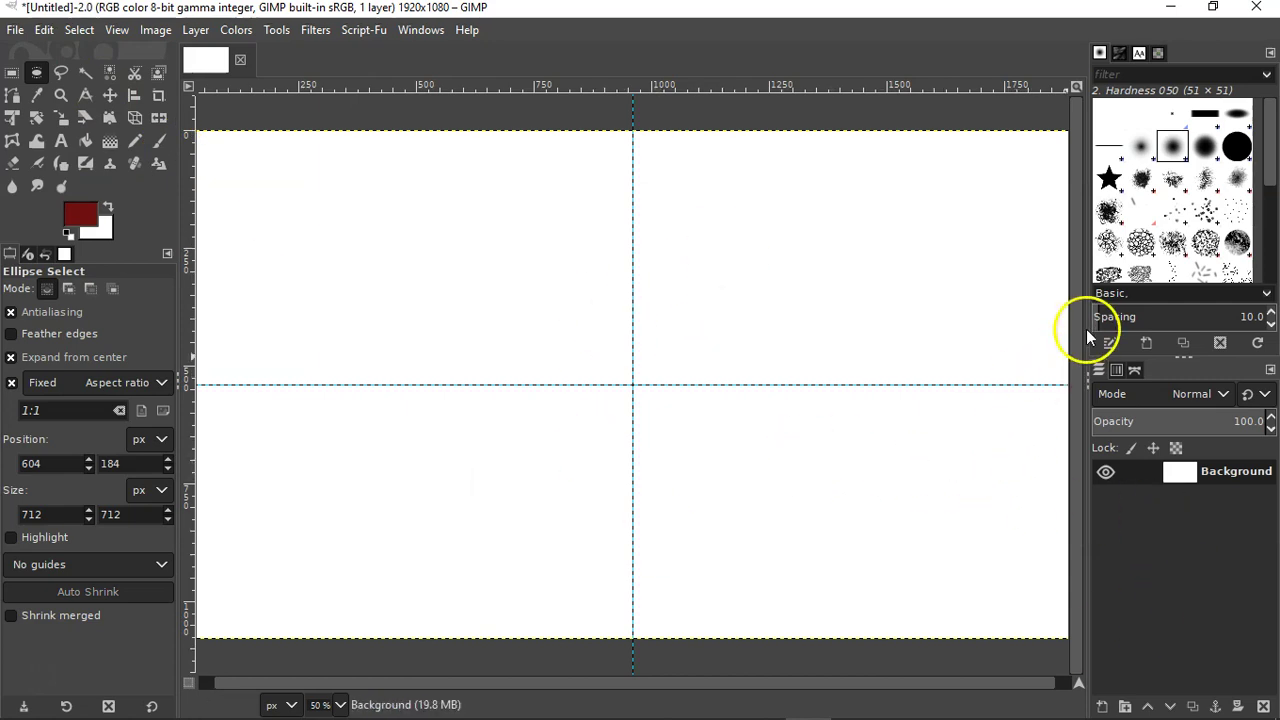
click(1134, 371)
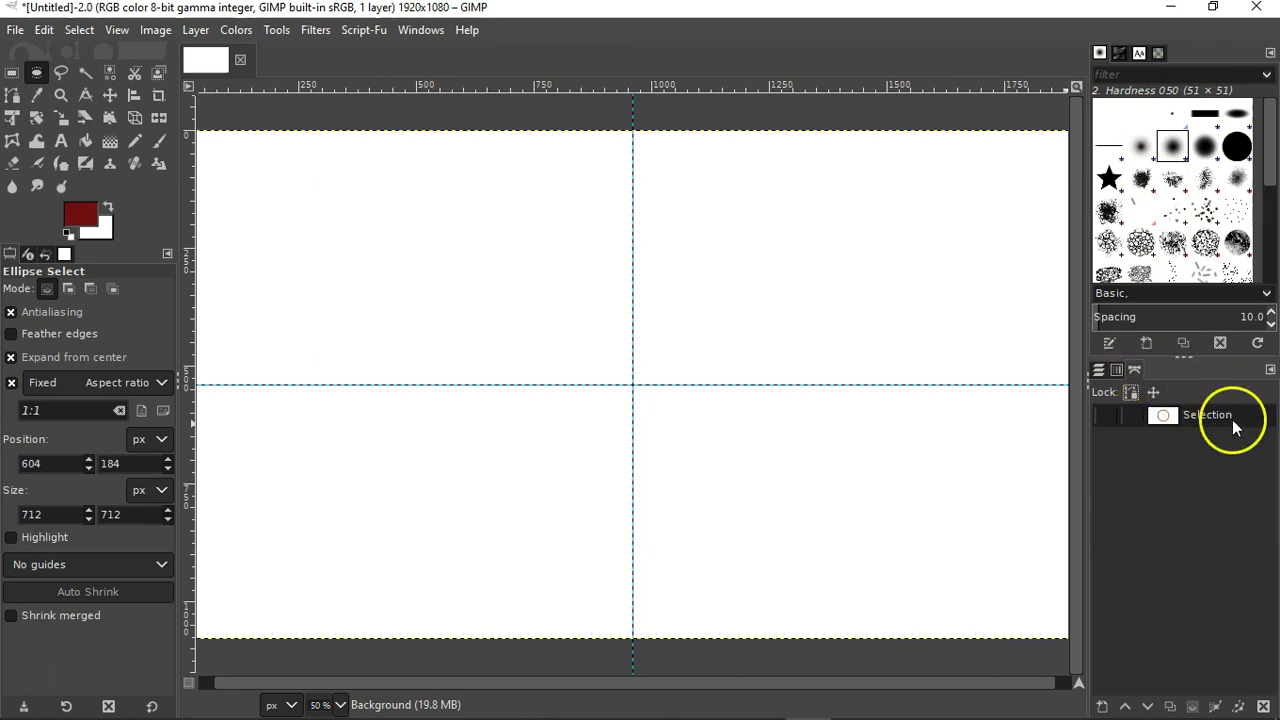
click(1106, 418)
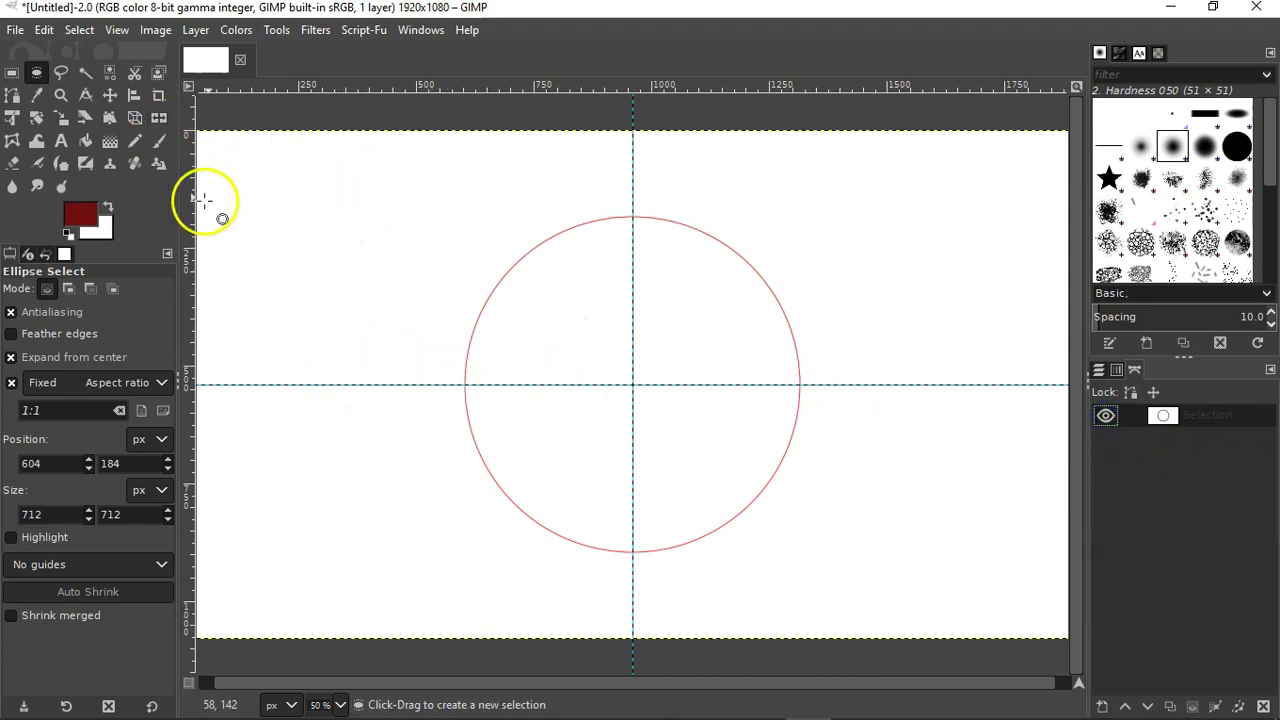
click(61, 143)
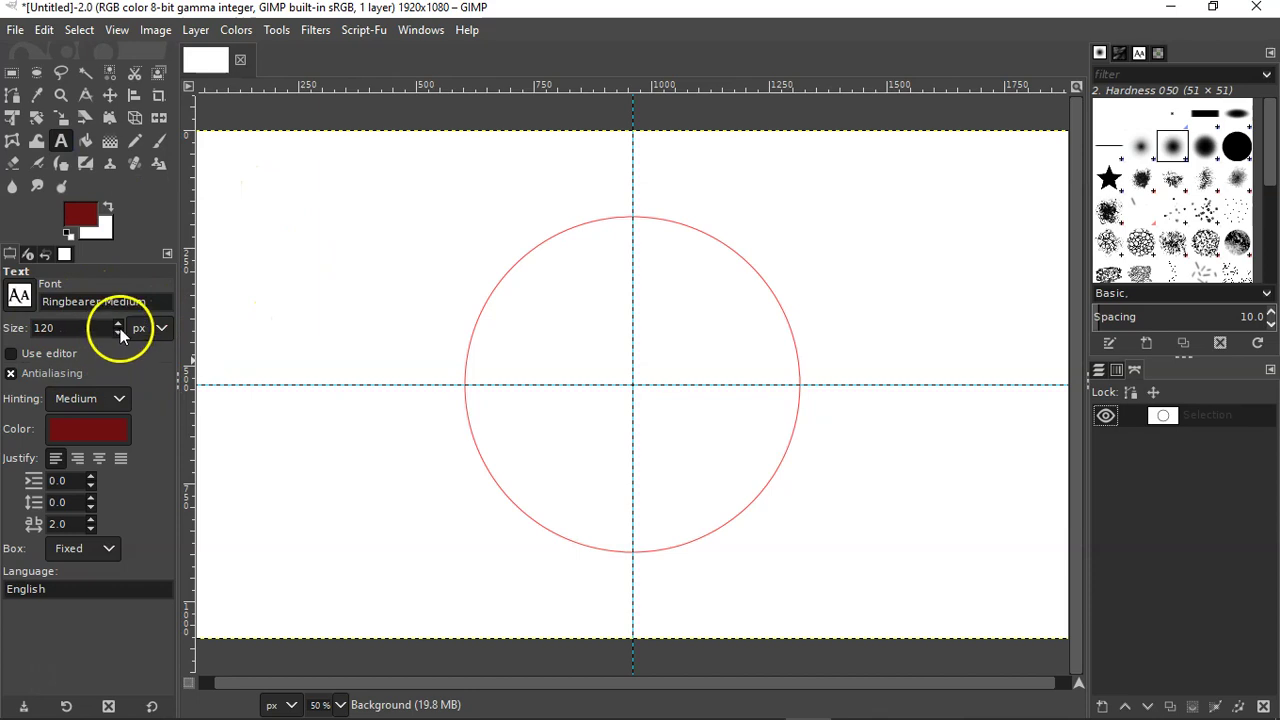
- Set the Ringbearer Medium text size to 85 px
click(118, 325)
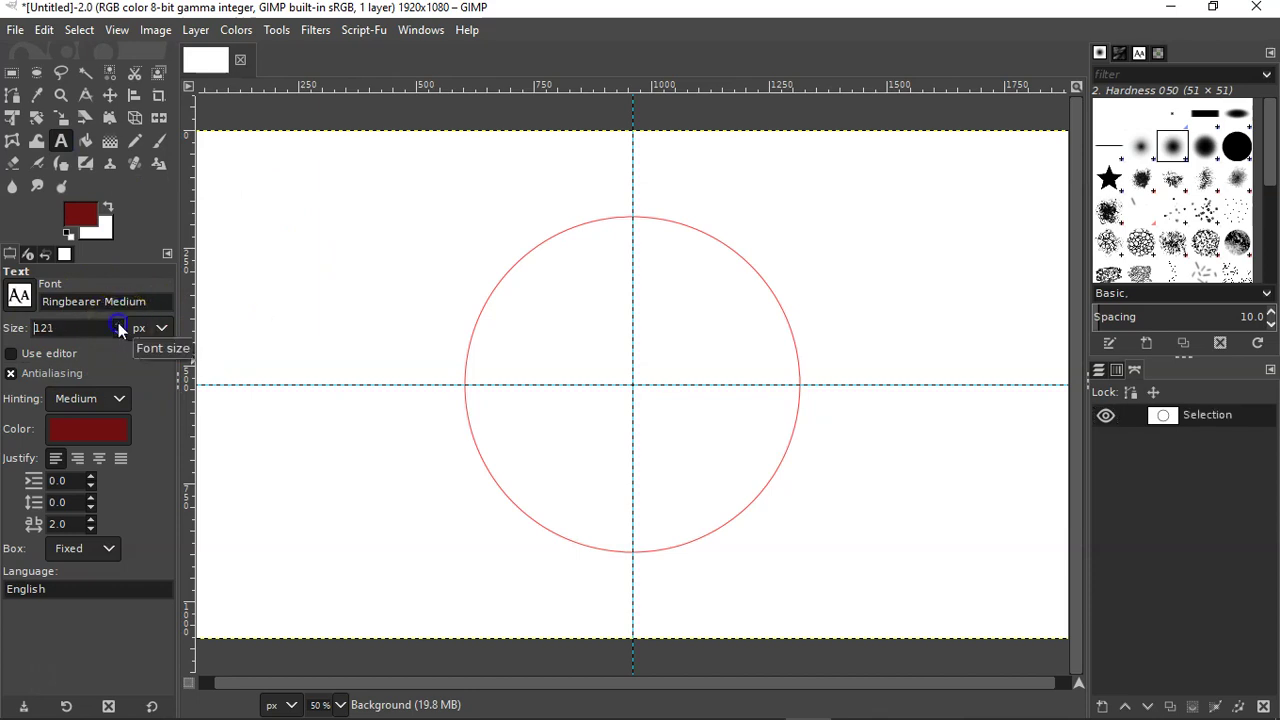
click(119, 335)
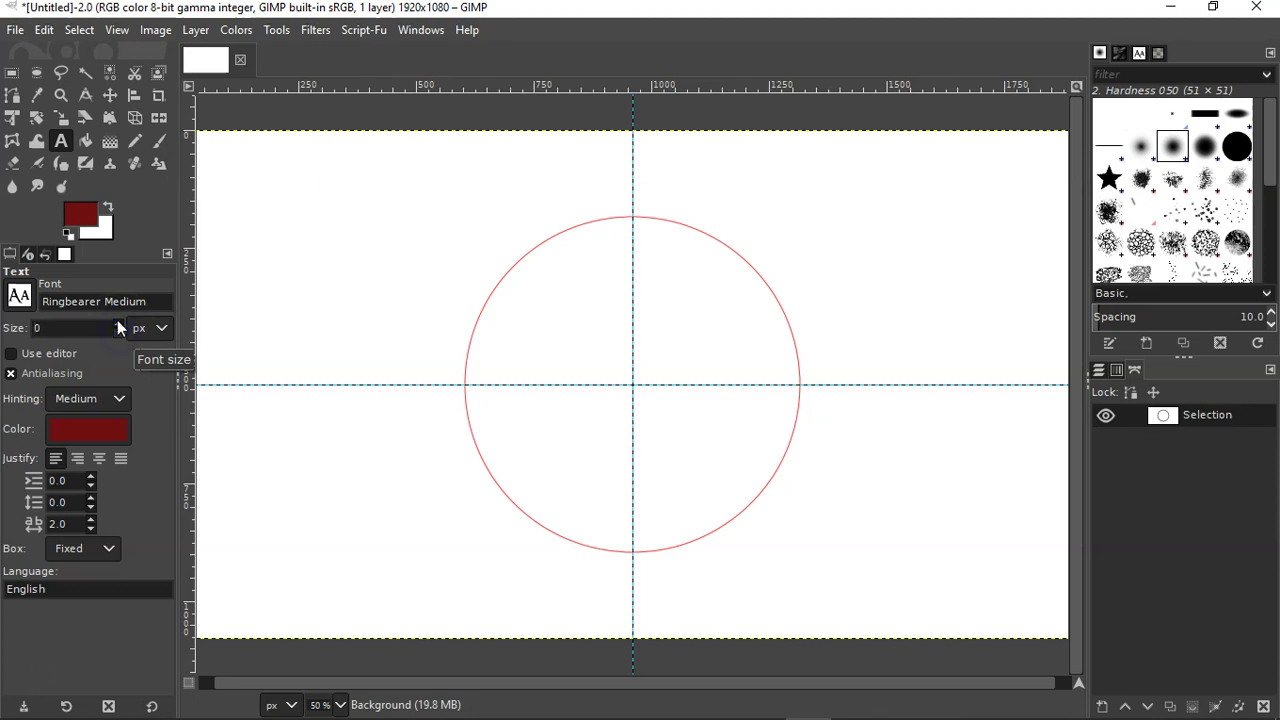
click(116, 325)
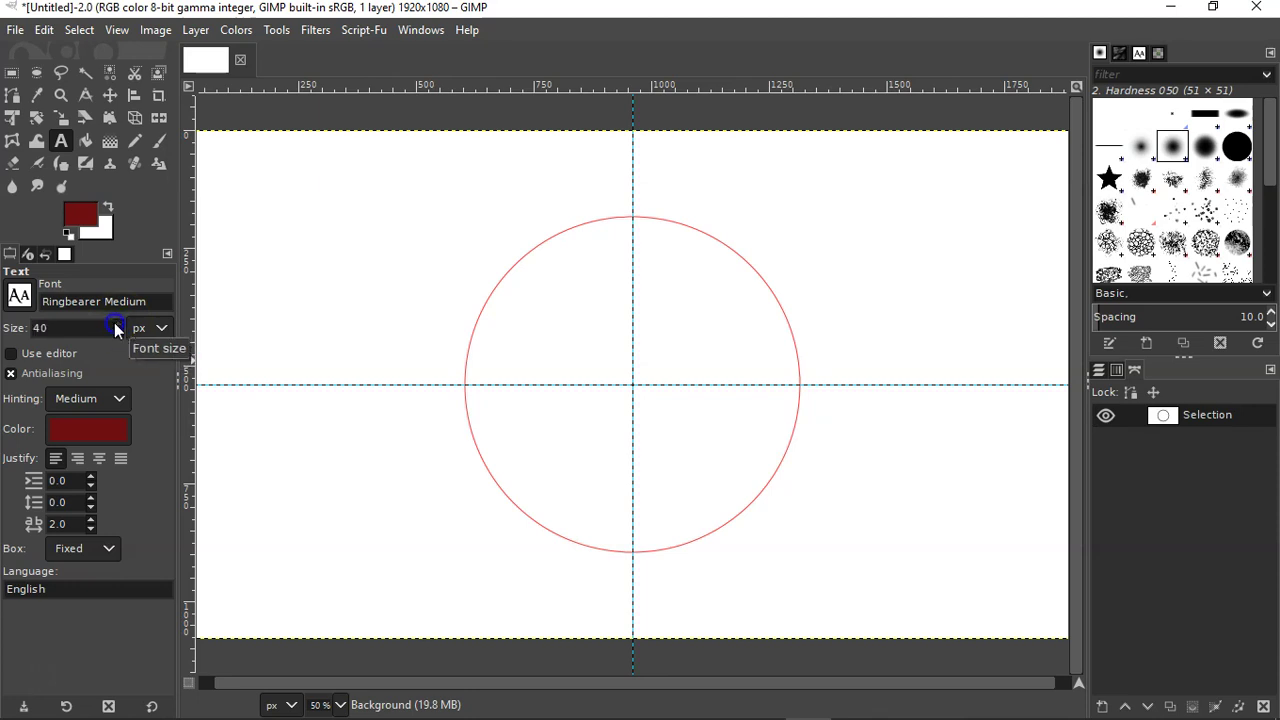
click(116, 325)
click(116, 325)
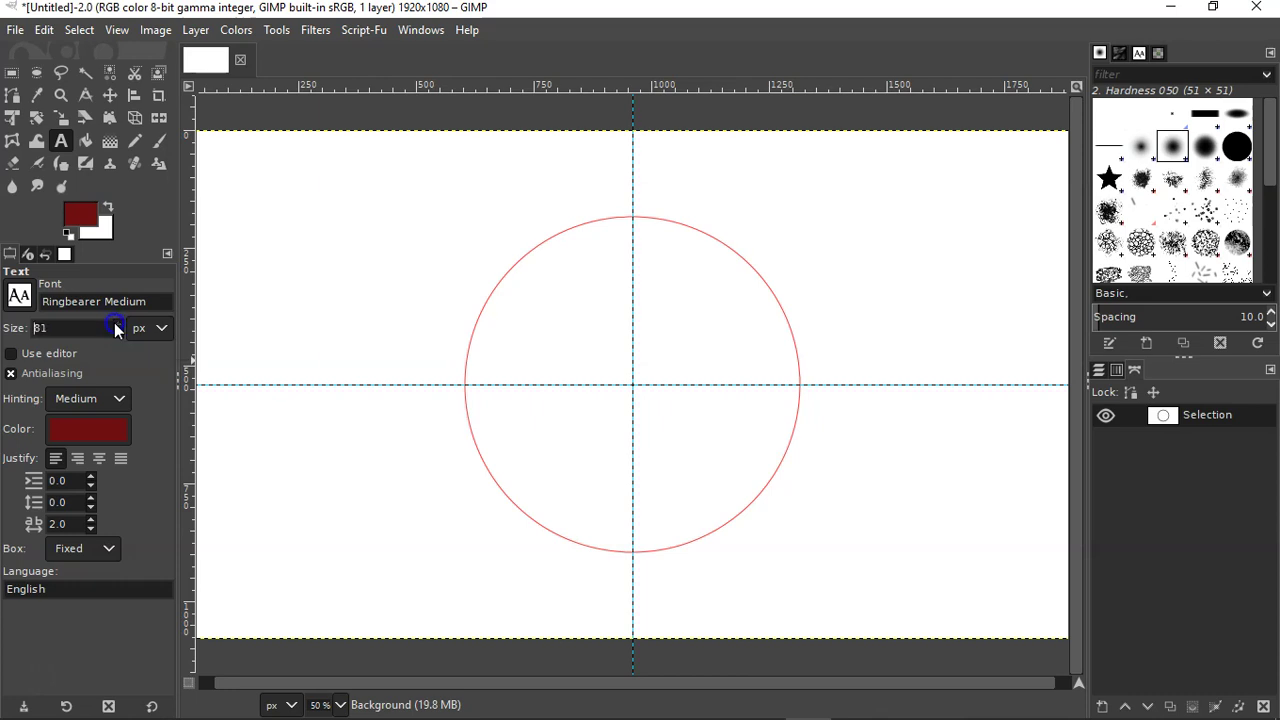
click(116, 324)
click(116, 324)
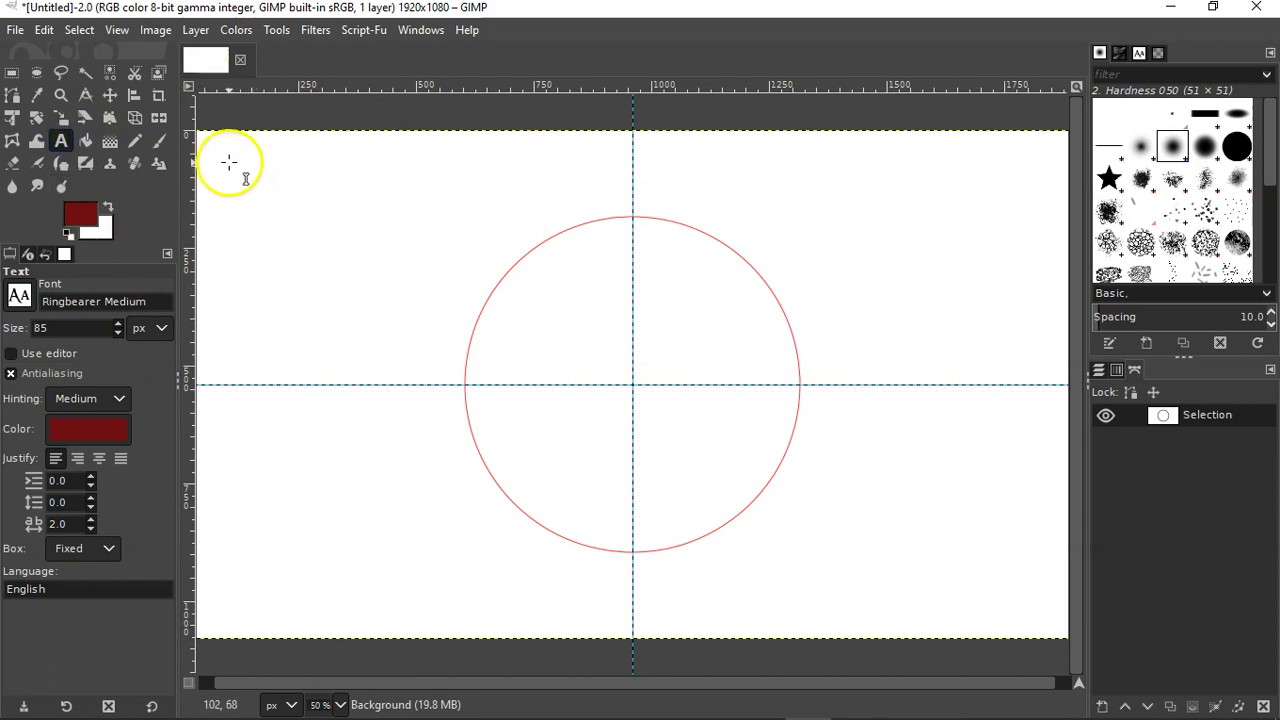
- Type 'Old Toby's Pipe Fellowship' in a text box near the top-left and enlarge the box
click(229, 162)
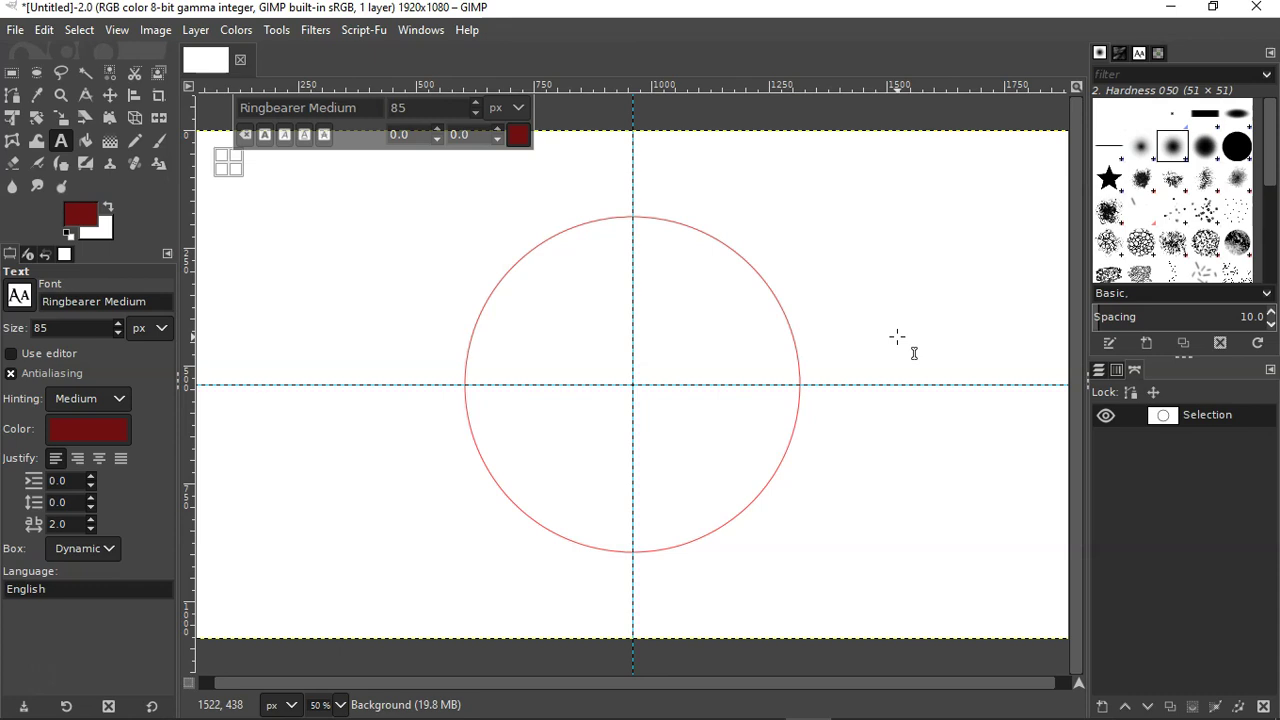
text(O)
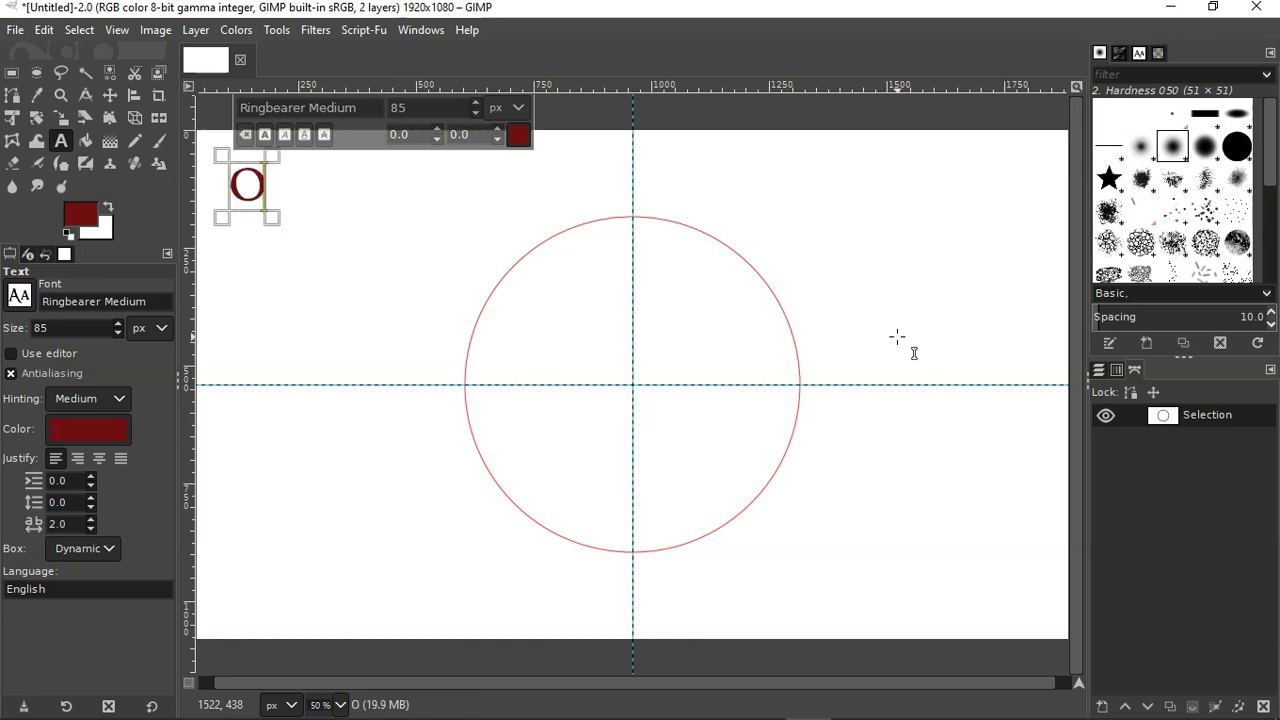
text(ld To)
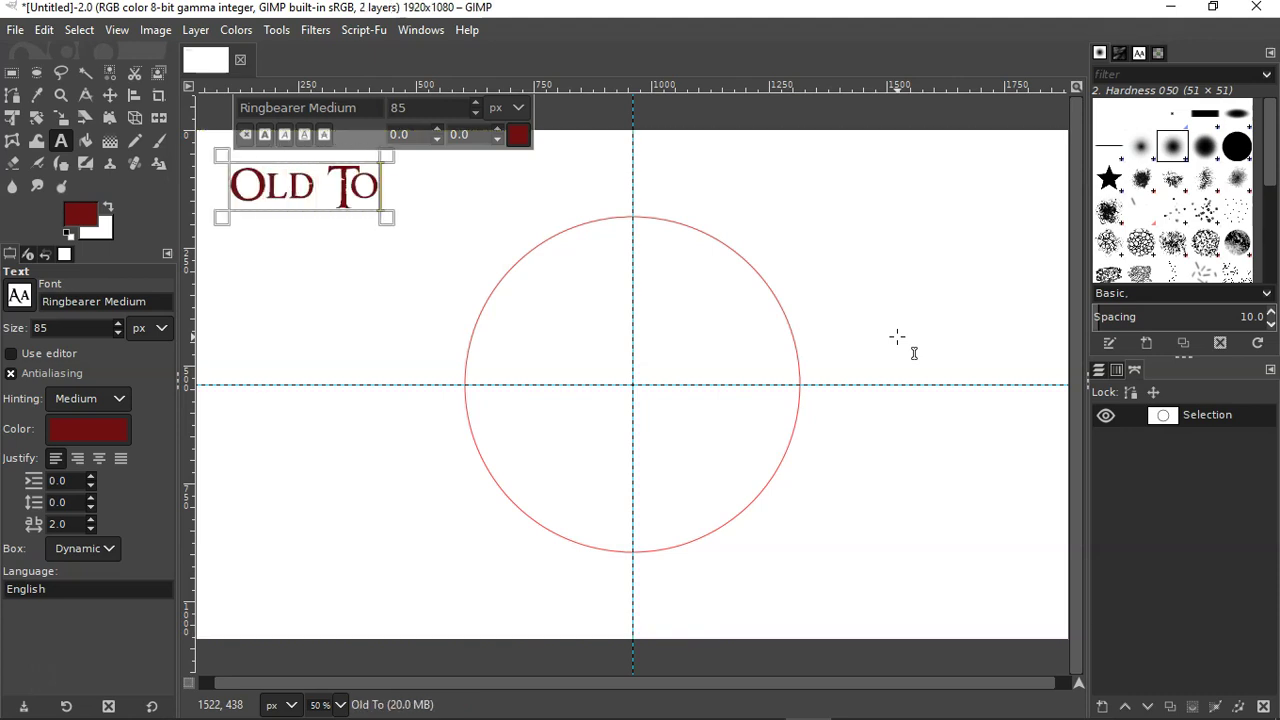
text(by's)
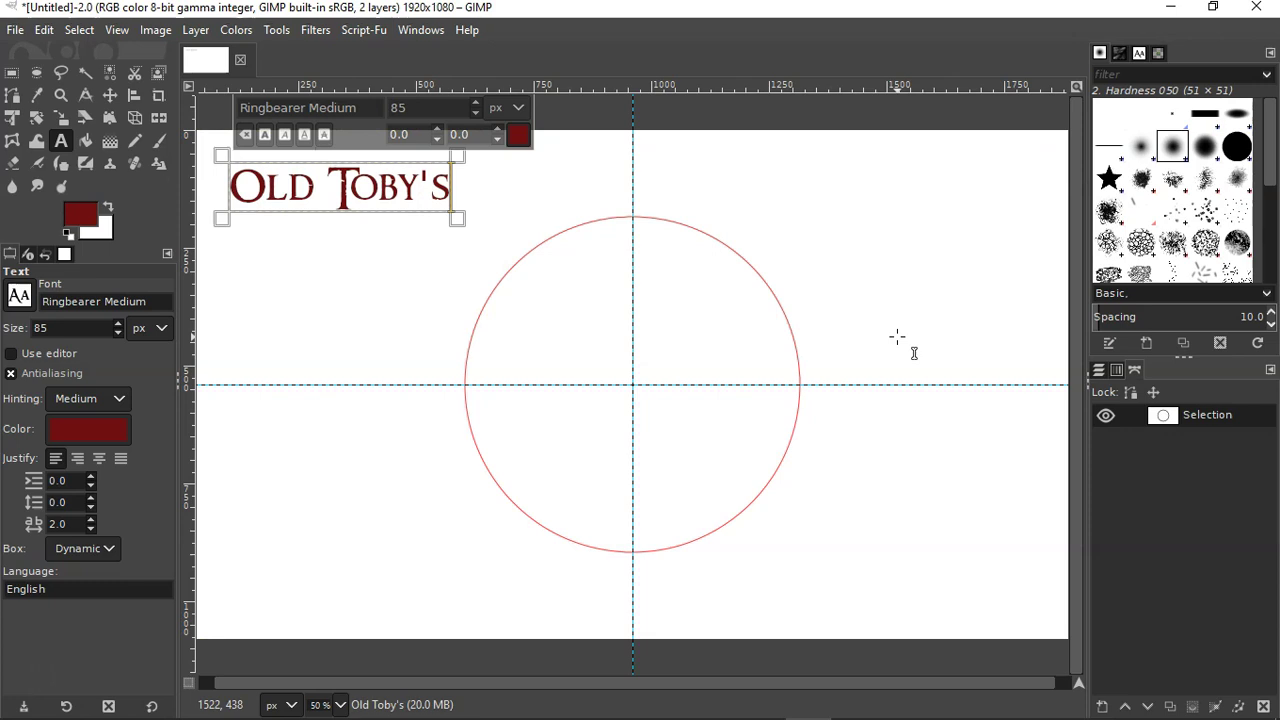
text(Pip)
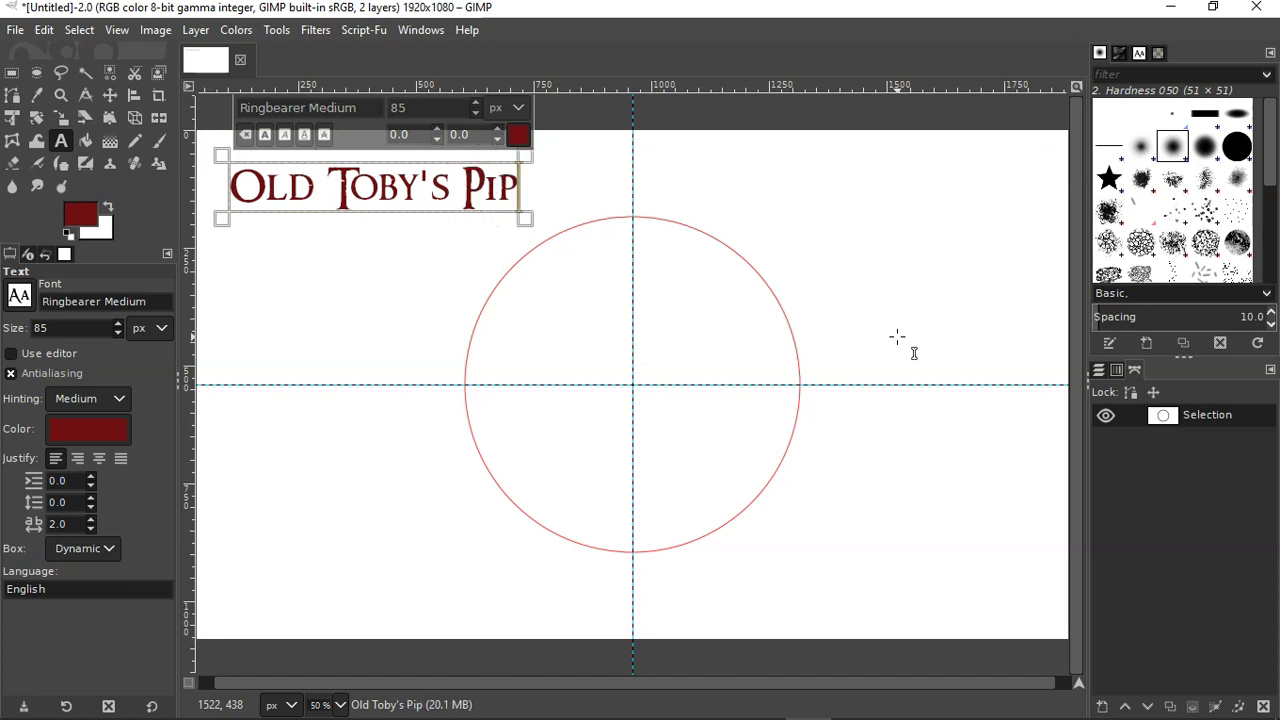
text(e Fel)
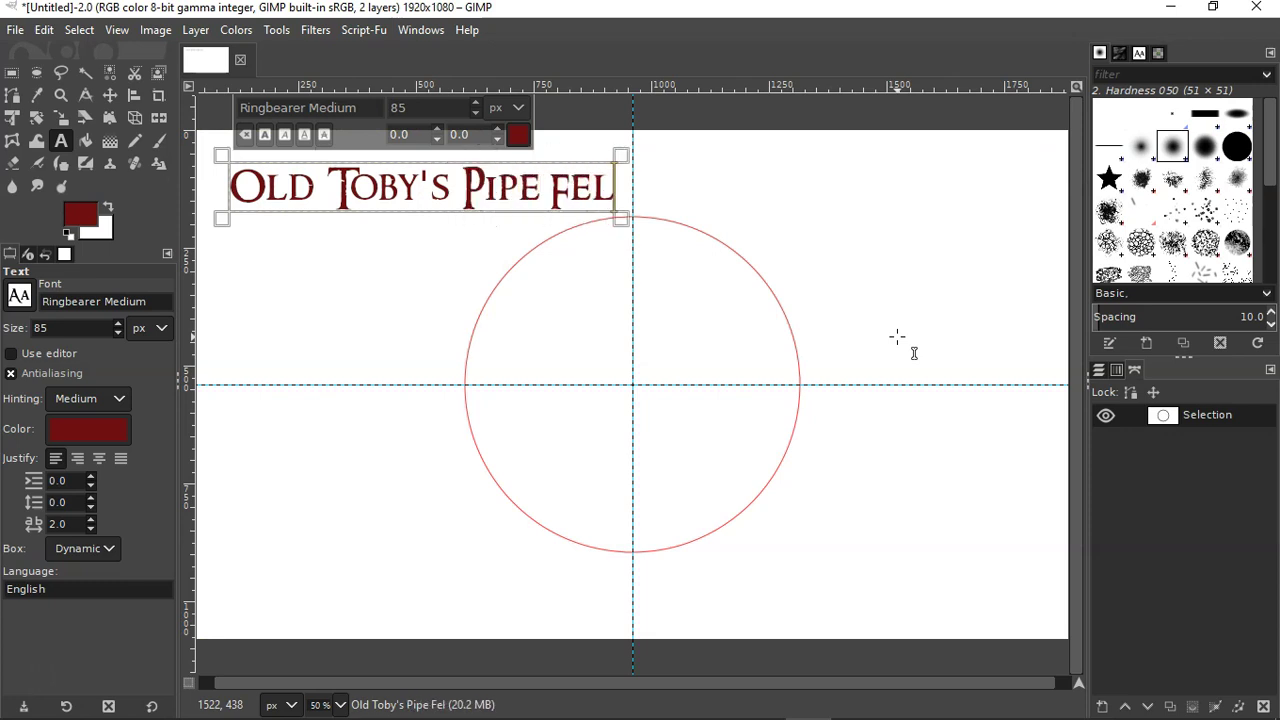
text(lowship)
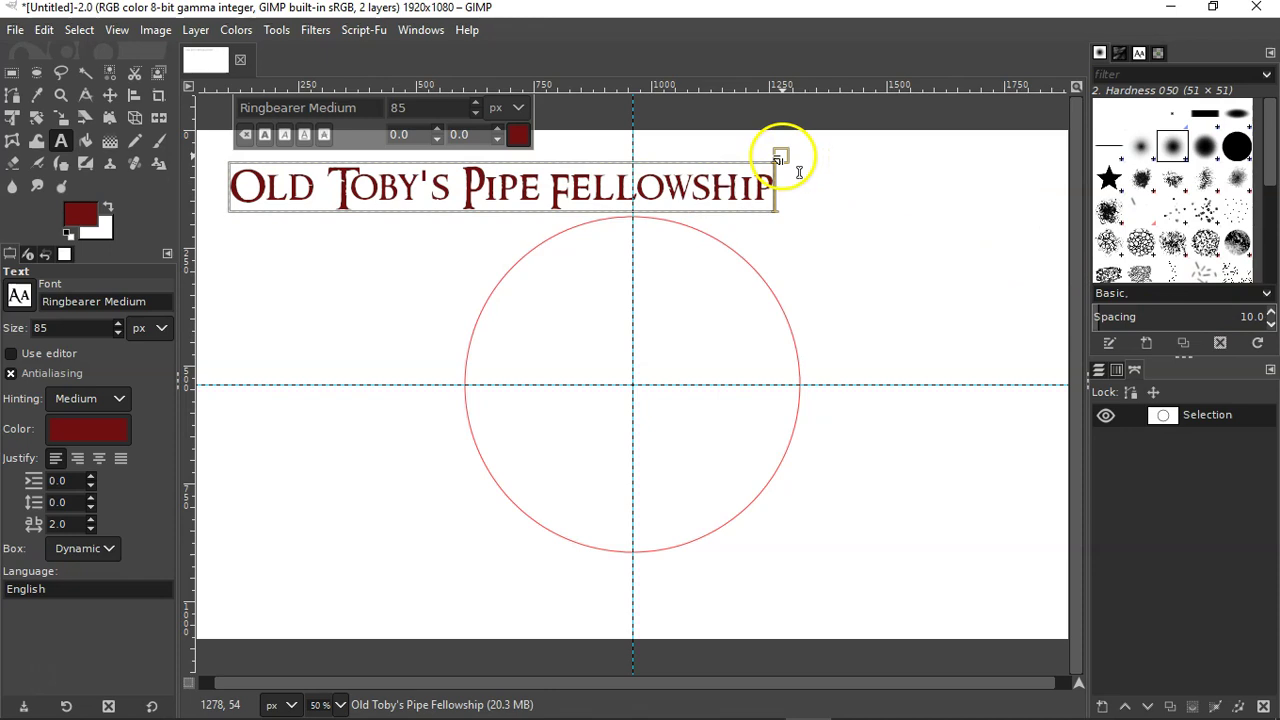
drag(781, 156, 785, 130)
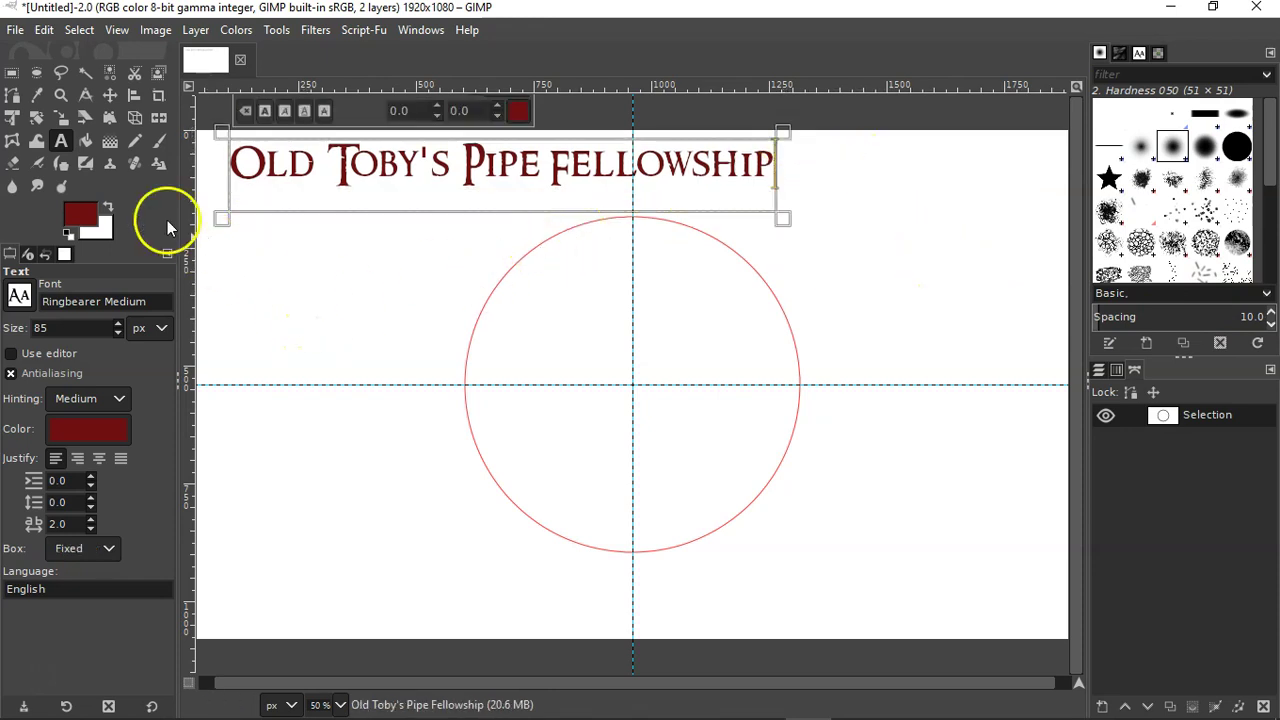
- Make the title bold and widen its box so it fits on one line
drag(232, 161, 770, 184)
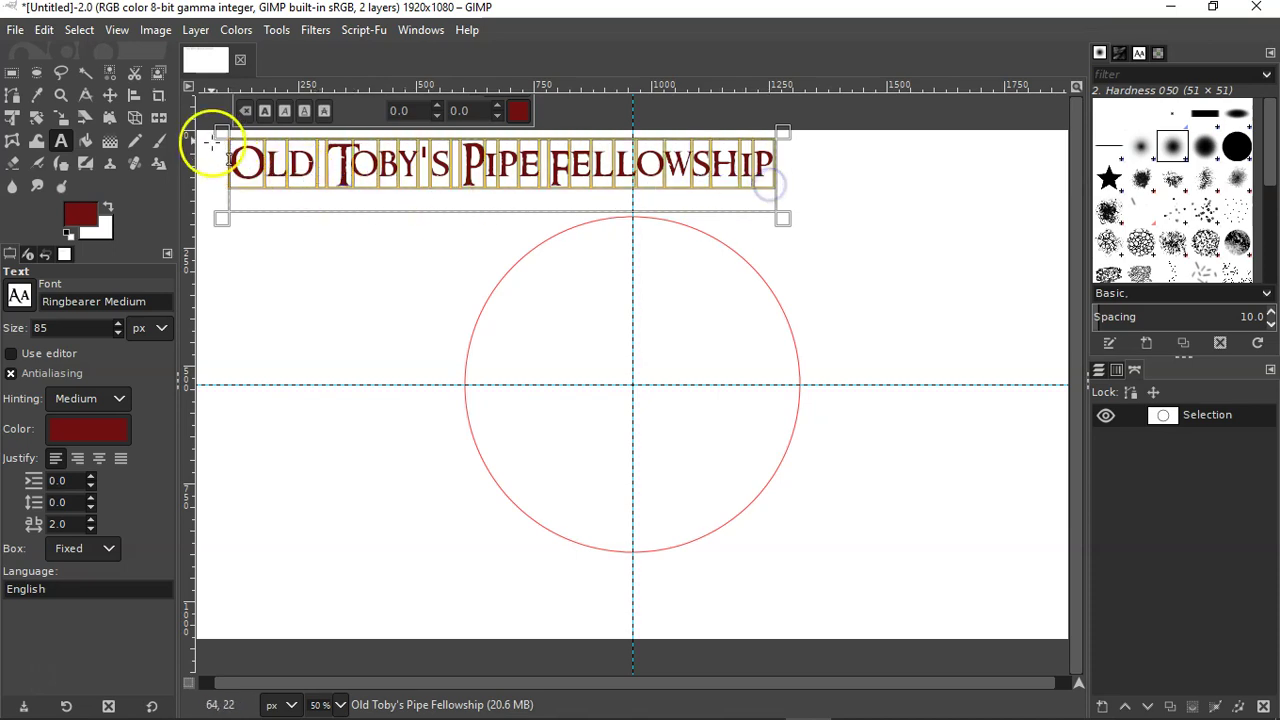
click(264, 111)
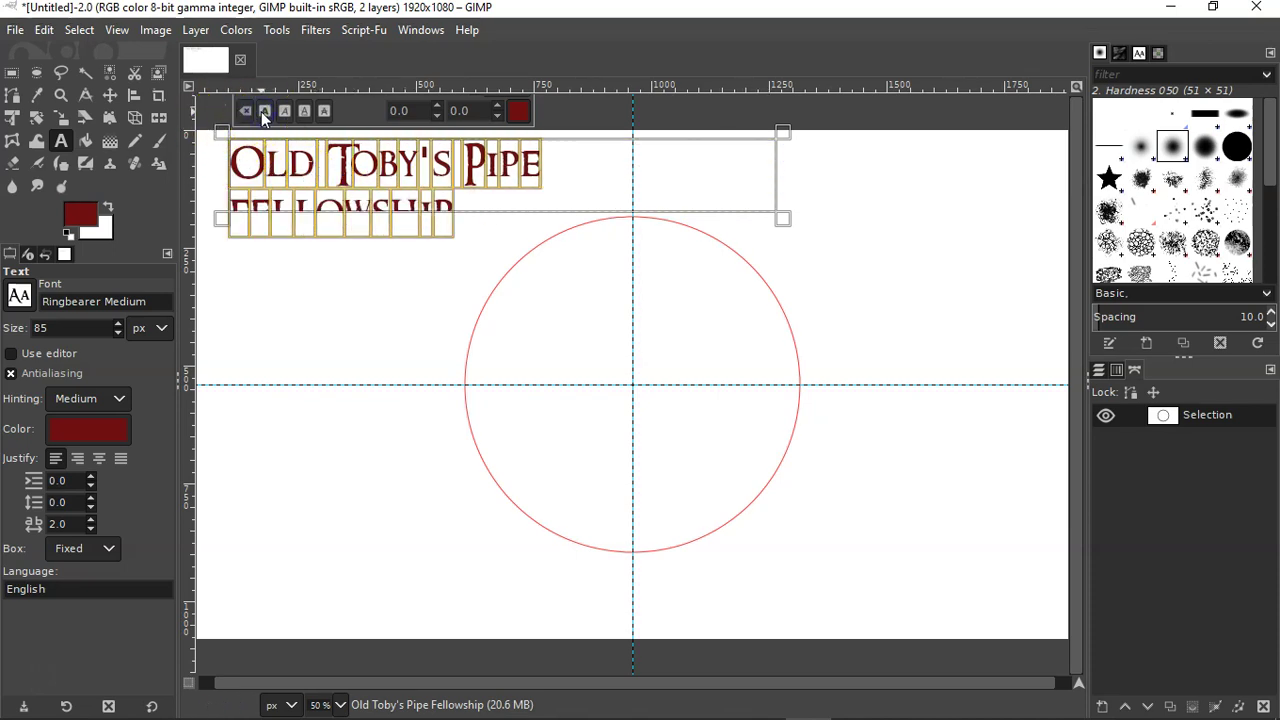
click(235, 298)
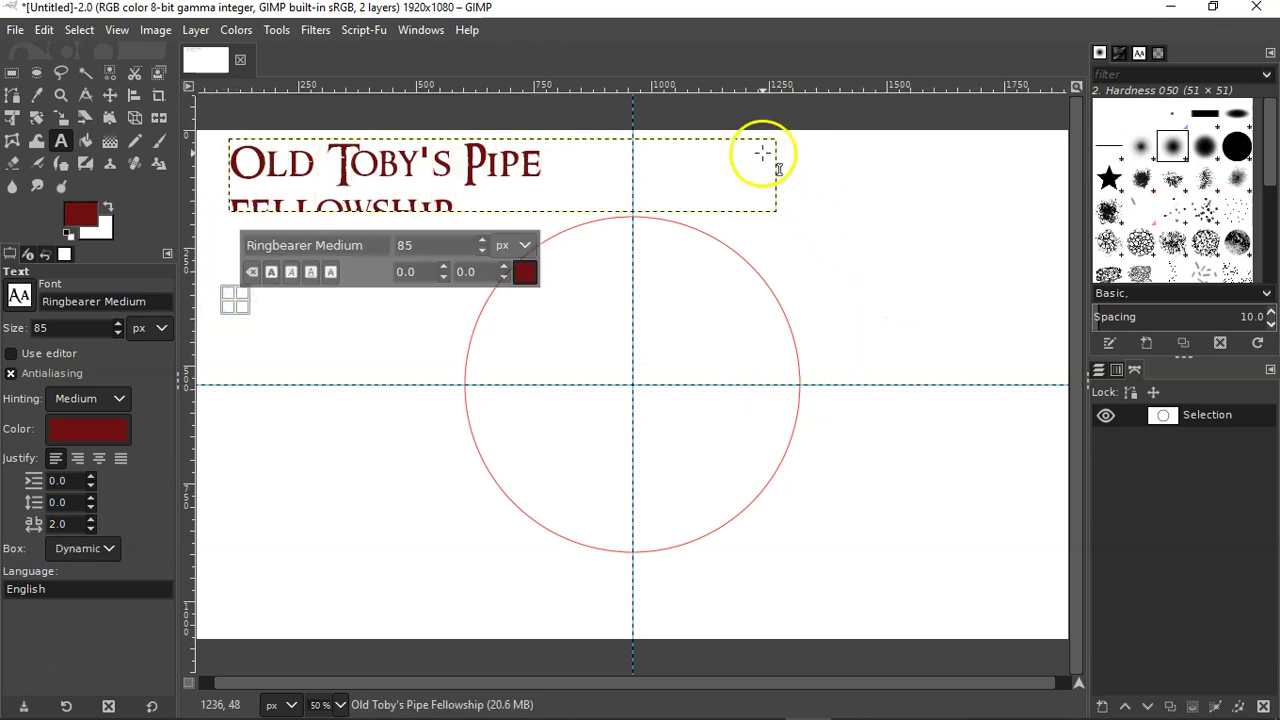
drag(769, 157, 803, 129)
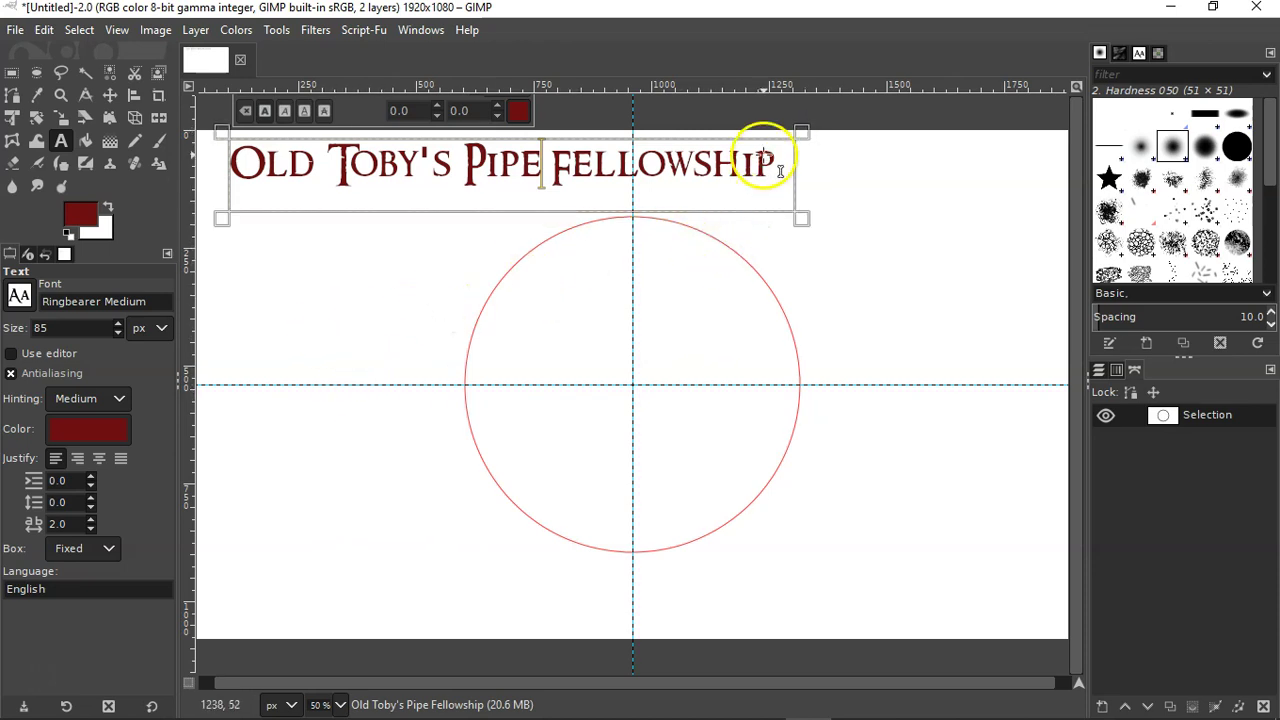
drag(772, 155, 246, 137)
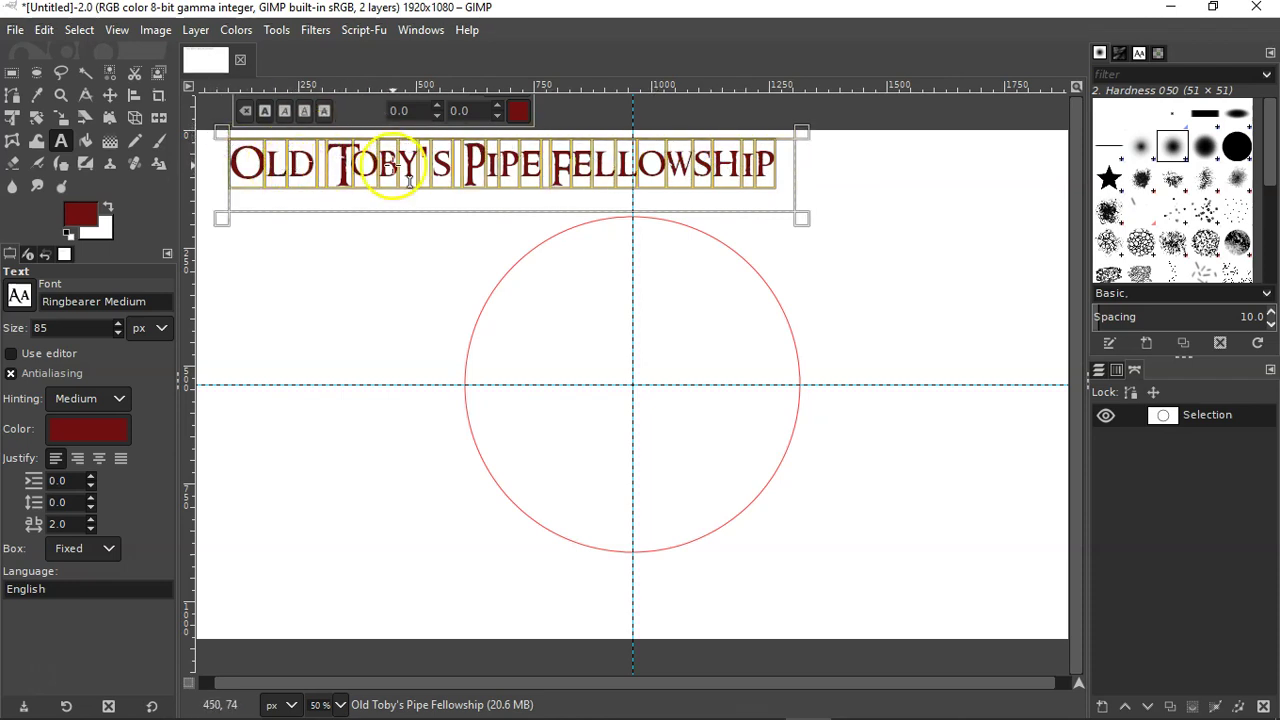
click(376, 202)
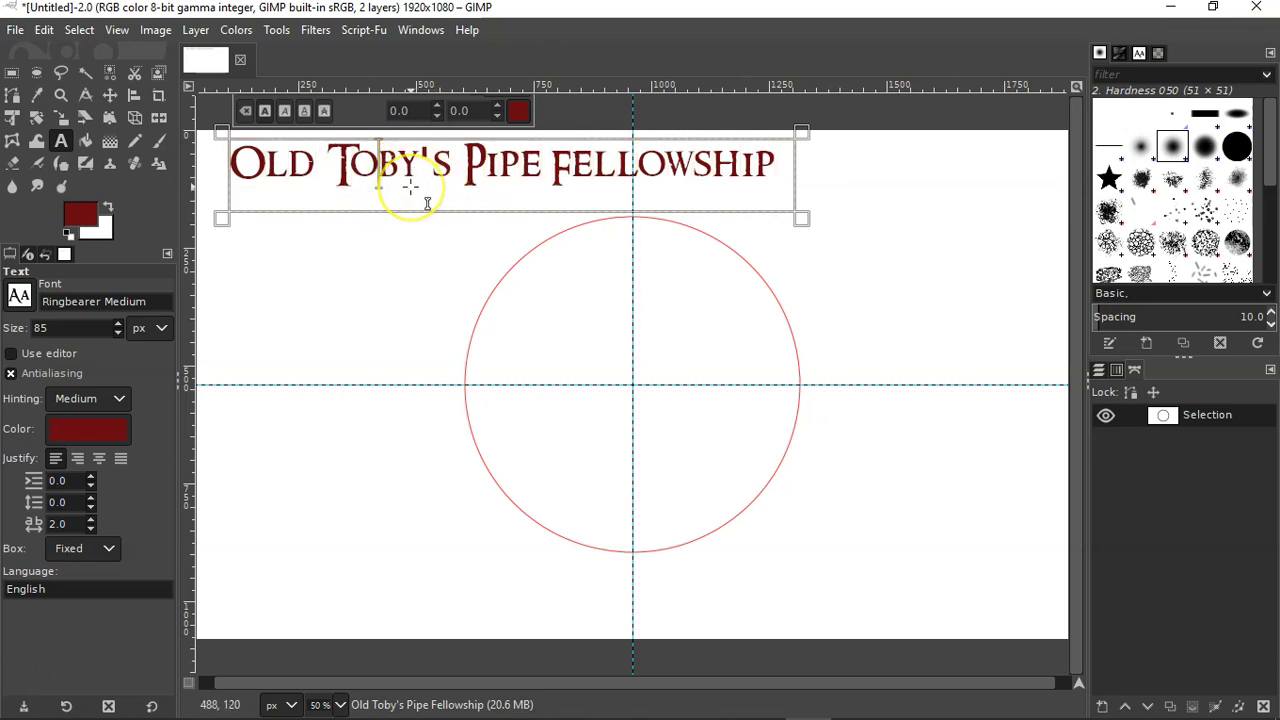
- Wrap the title text along the circle path with Text along Path
right_click(411, 189)
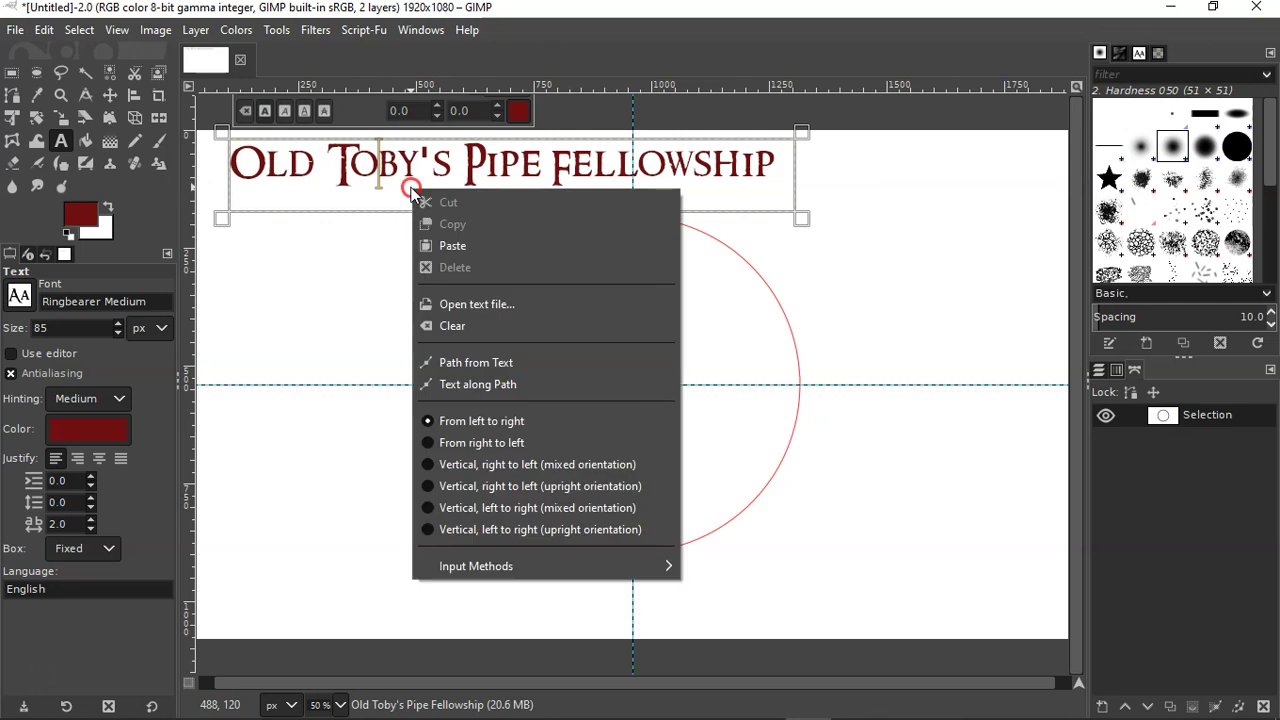
click(456, 385)
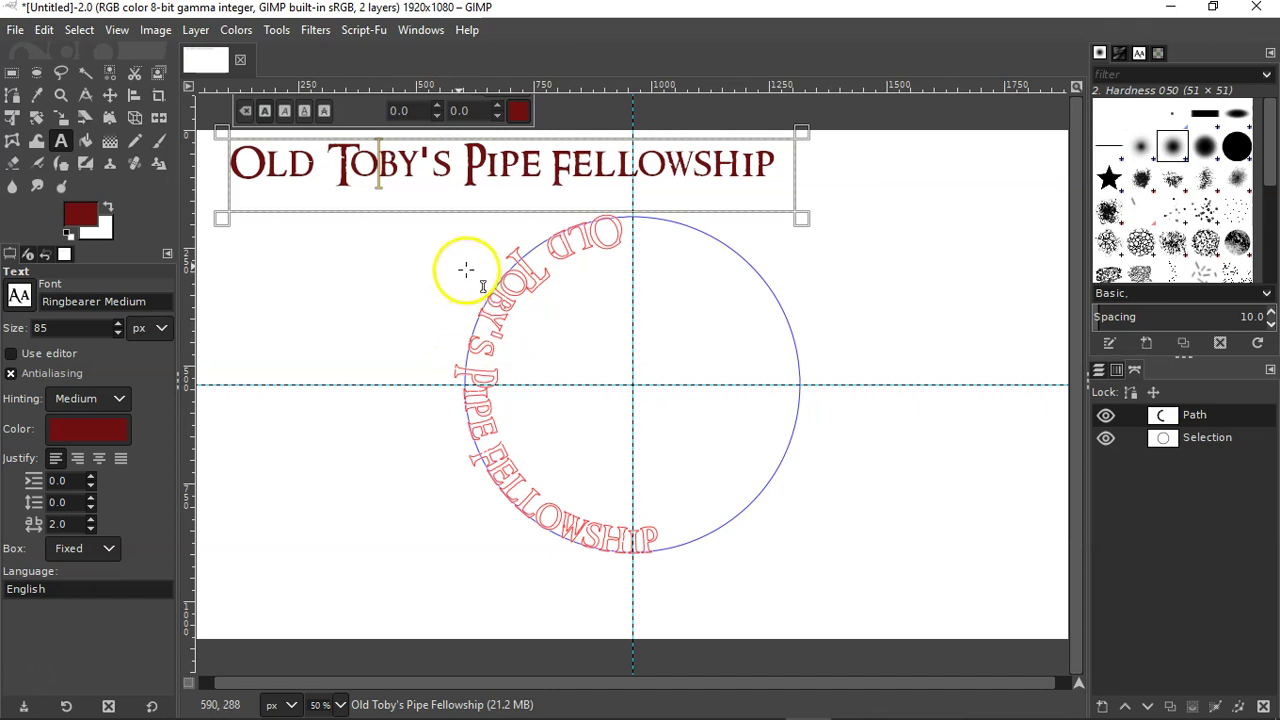
- Undo the curved text path and set the Flip tool to transform paths
click(43, 30)
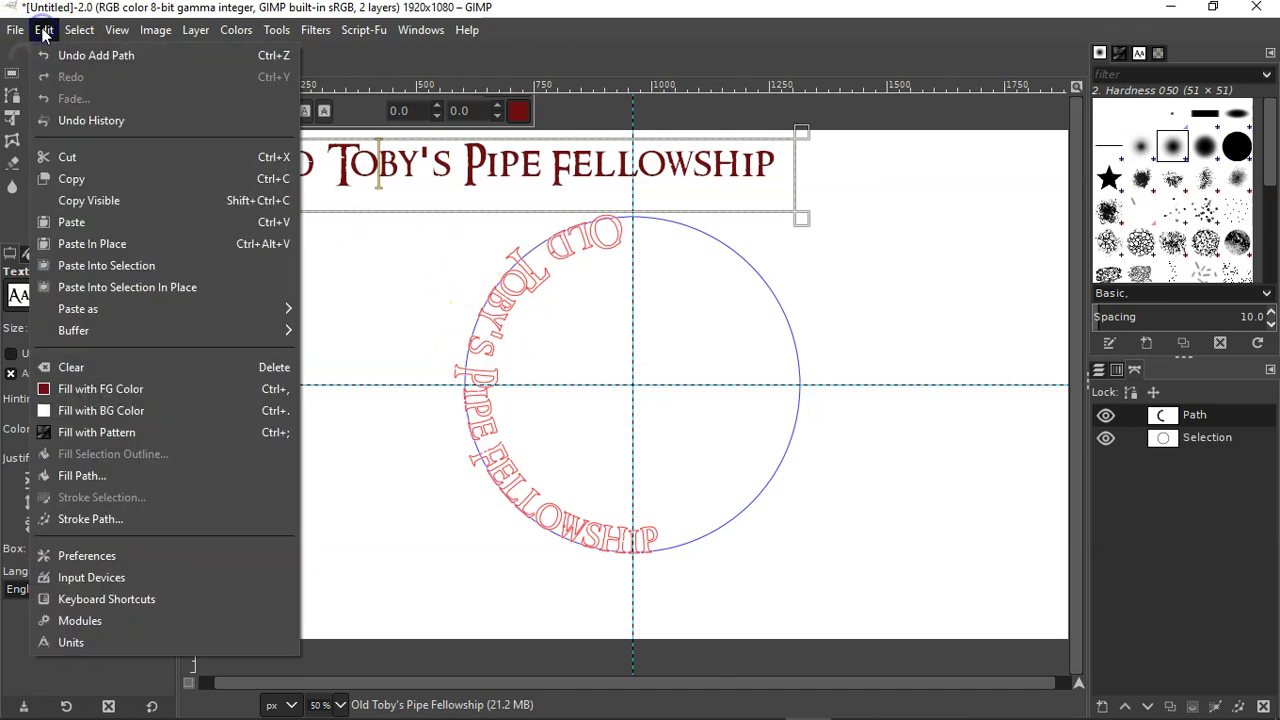
click(43, 54)
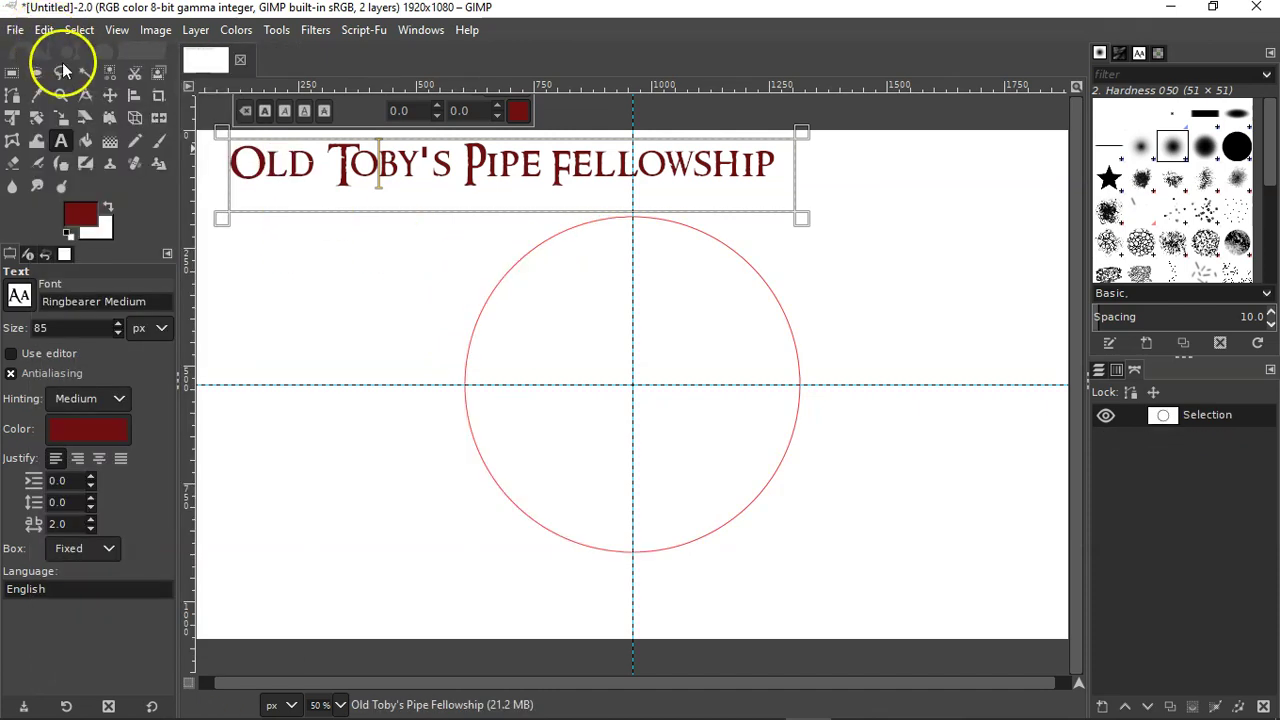
click(161, 116)
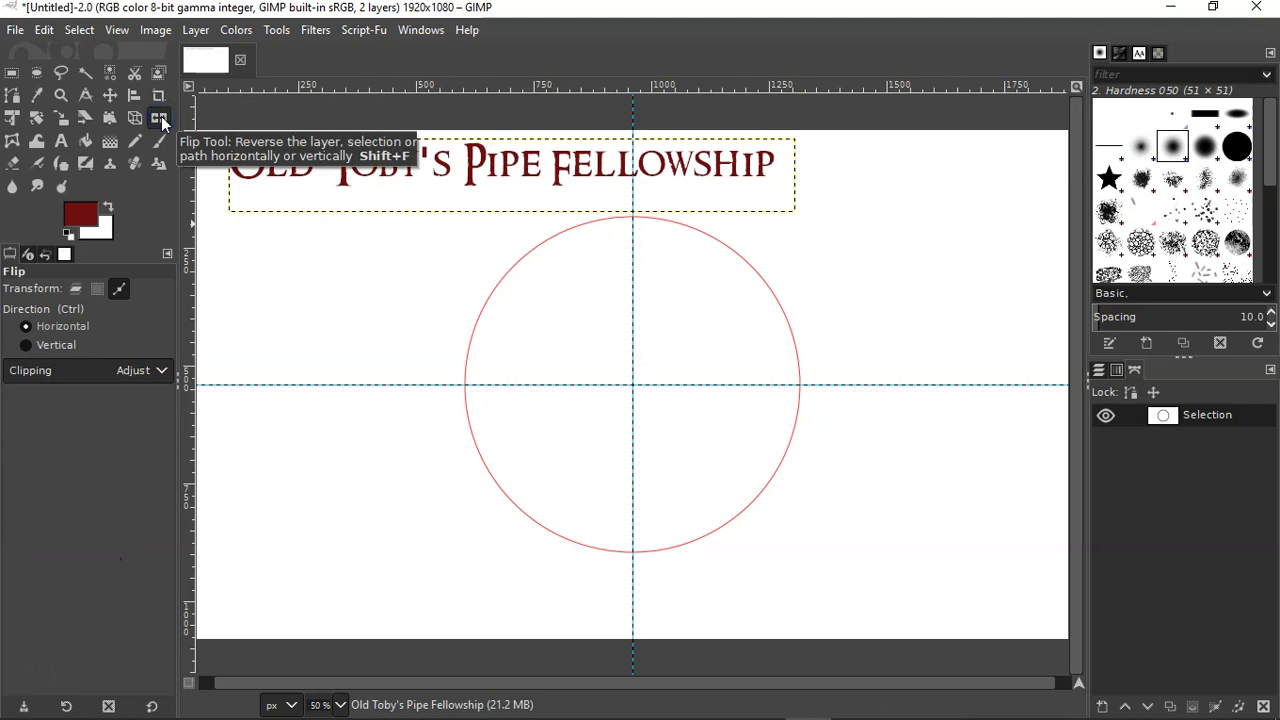
click(119, 289)
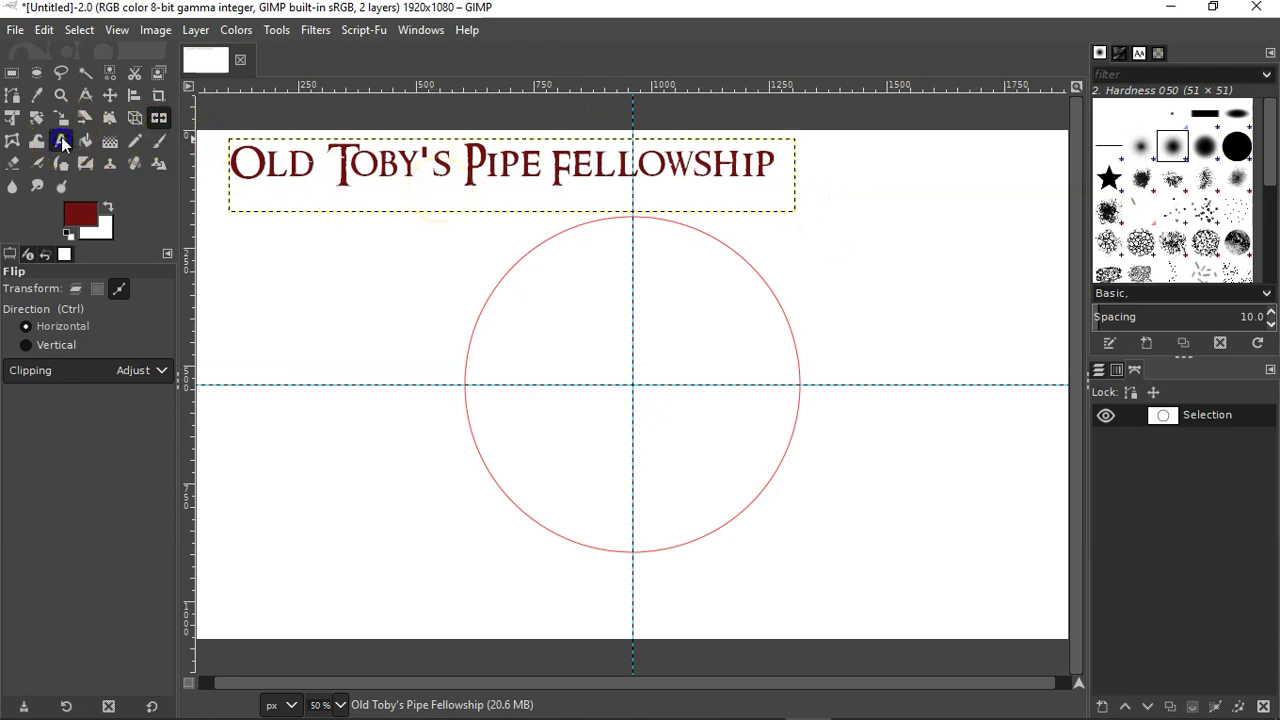
- Wrap the title along the circle path again and hide the flat title text layer
click(61, 139)
click(430, 176)
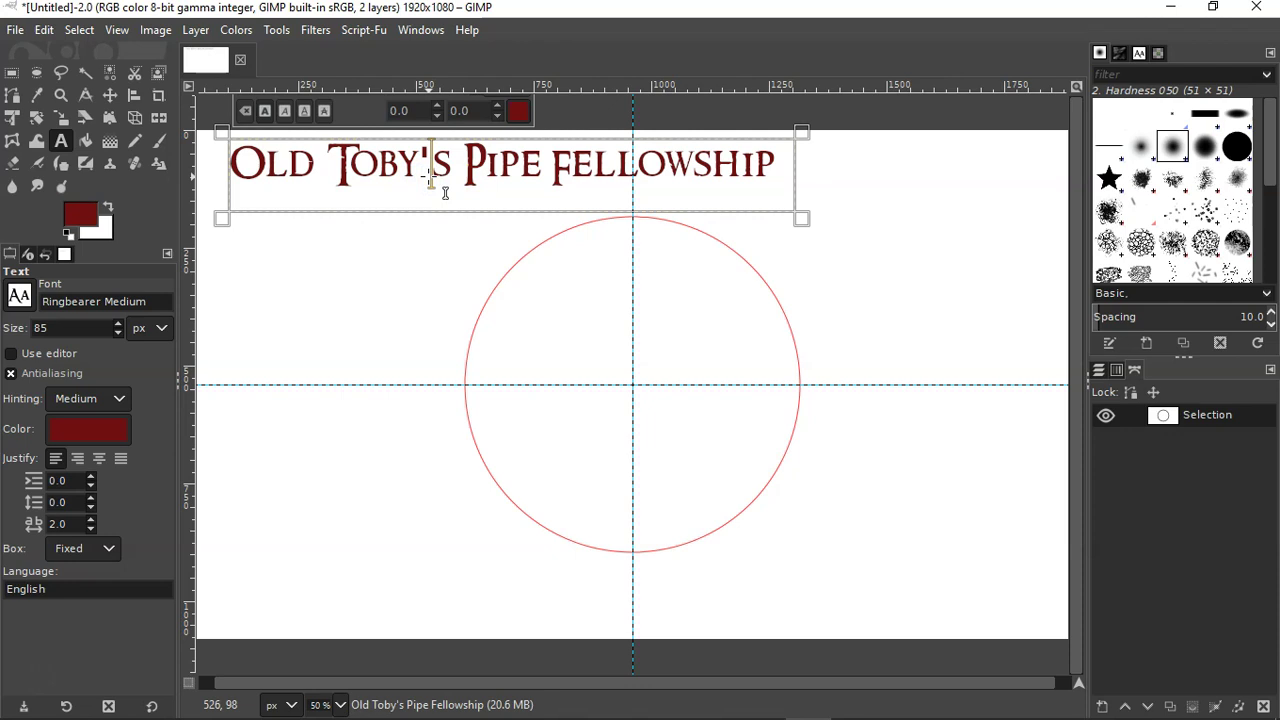
right_click(428, 176)
click(450, 374)
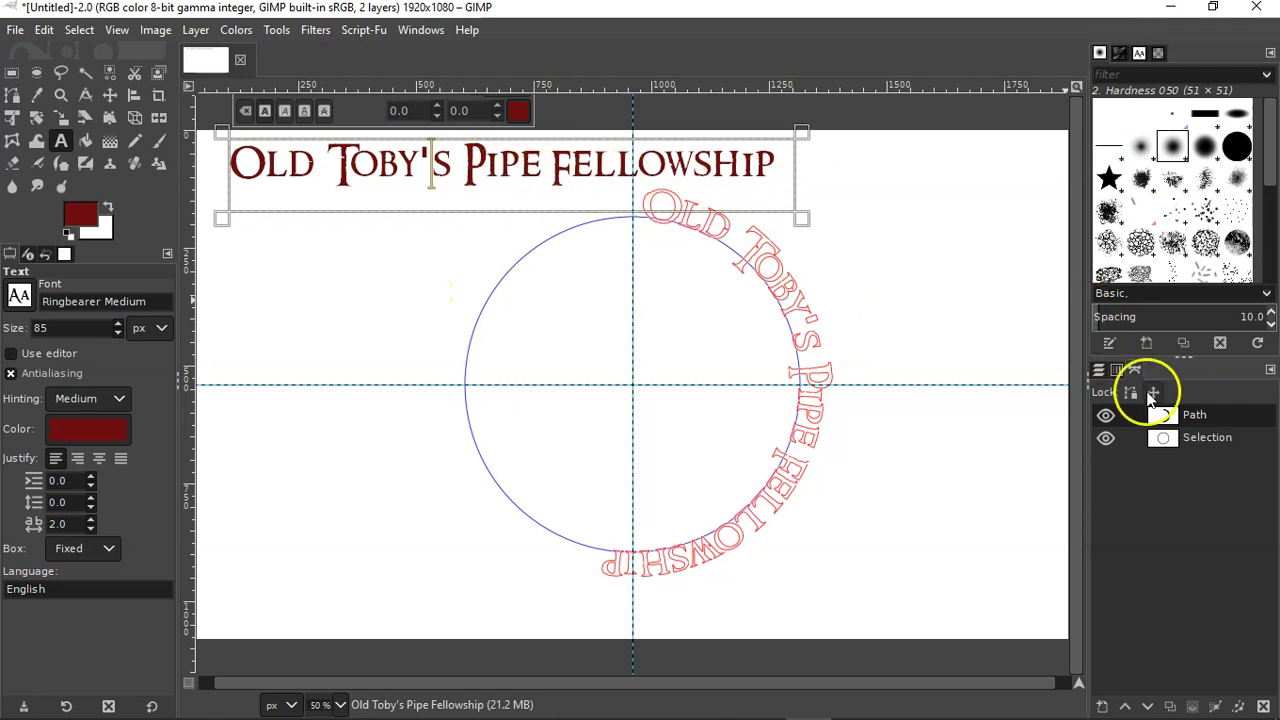
click(1098, 369)
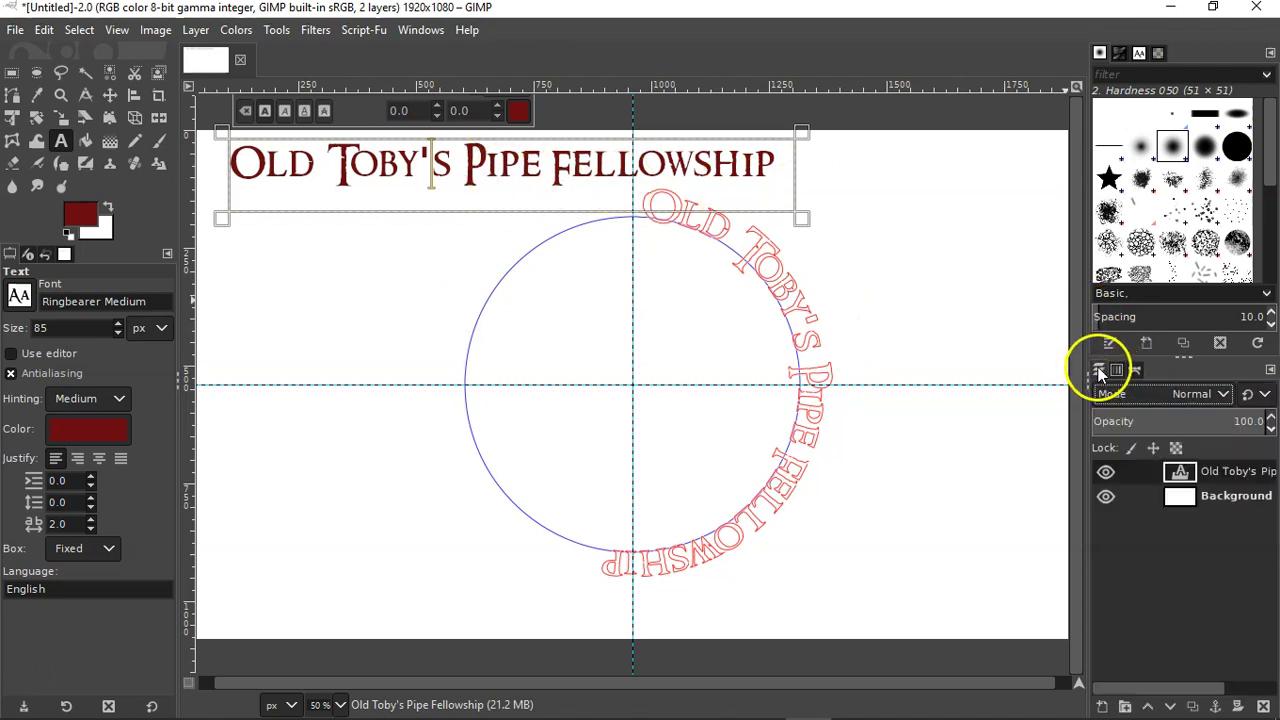
click(1105, 471)
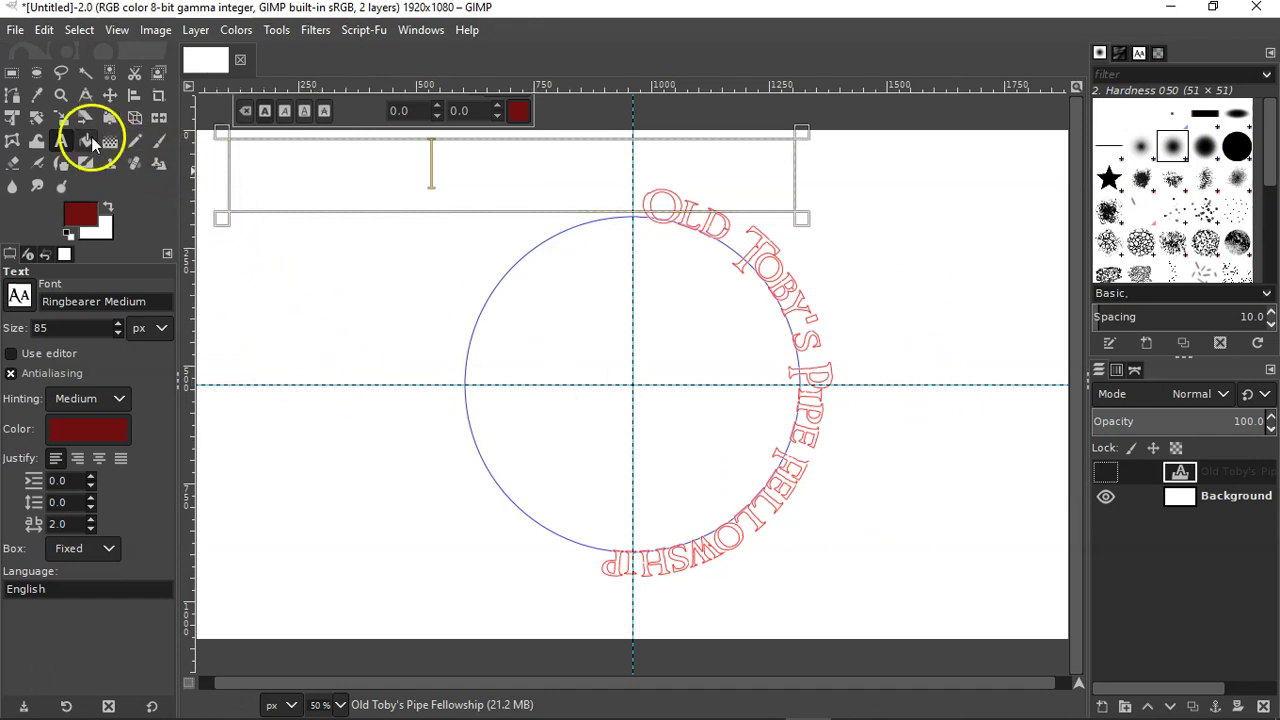
- Rotate the curved title path -97.13° about the circle's centre (960,540) to arc over the top
click(35, 117)
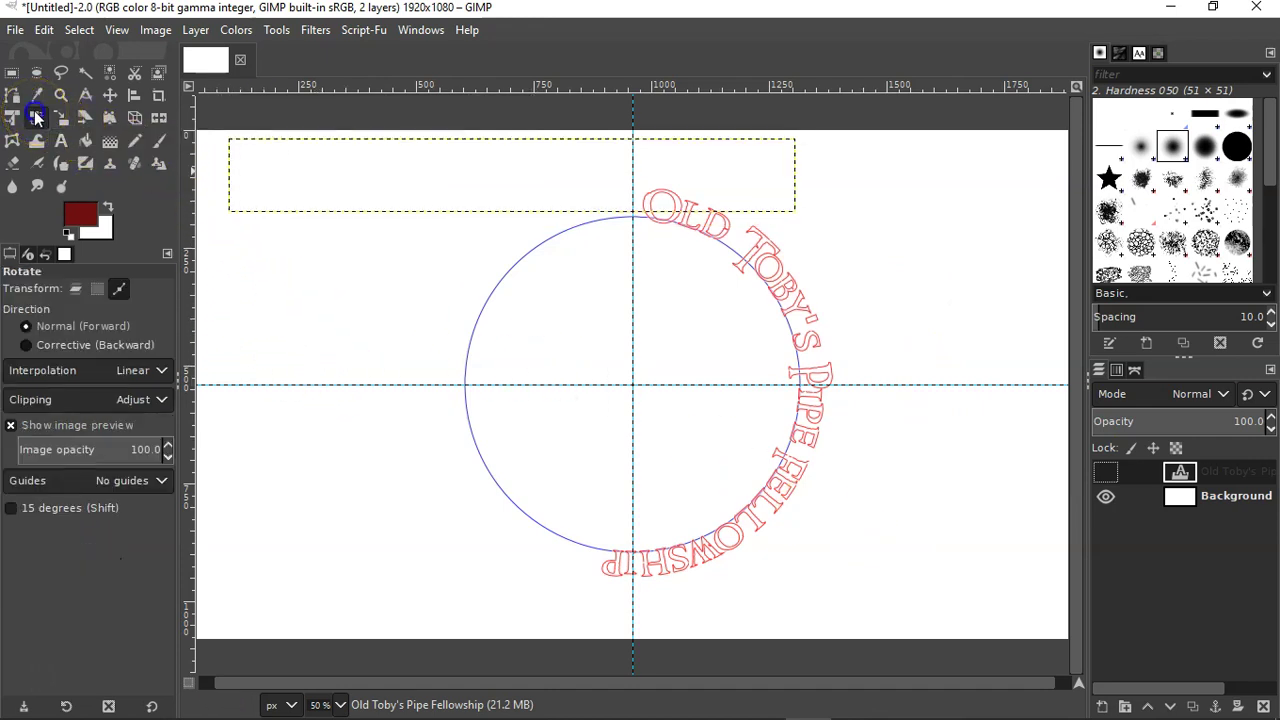
click(119, 289)
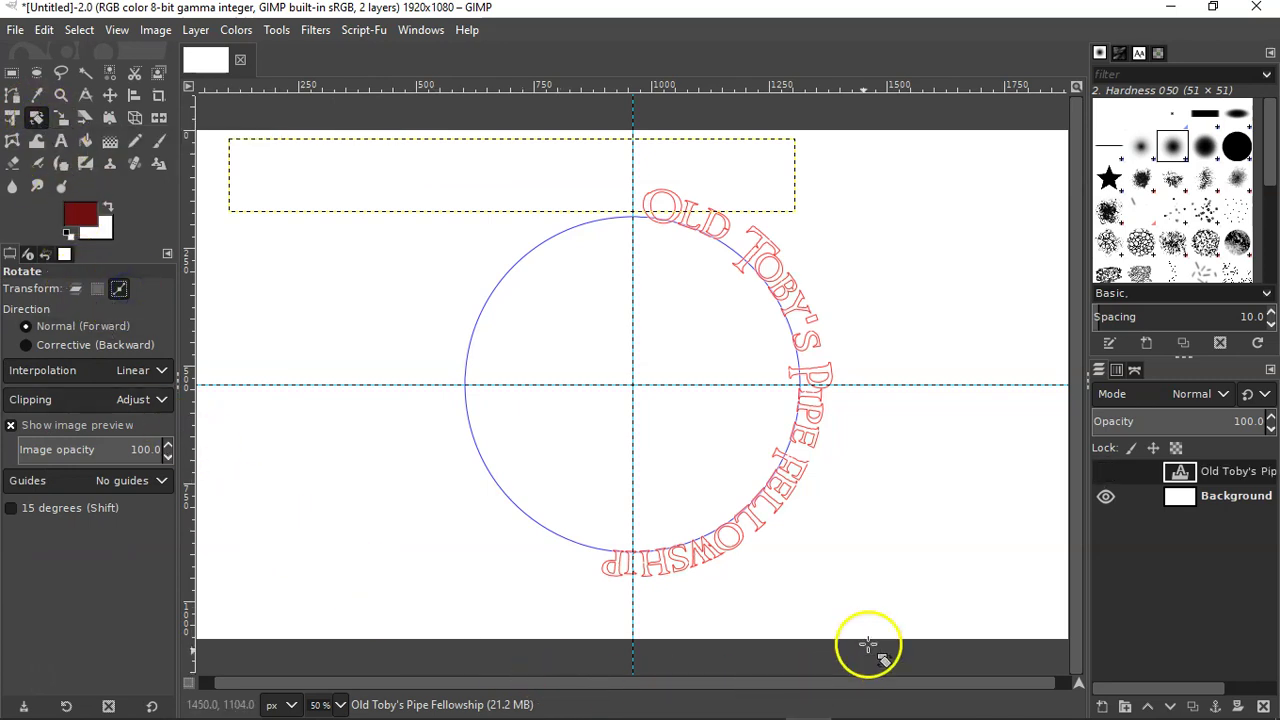
click(677, 505)
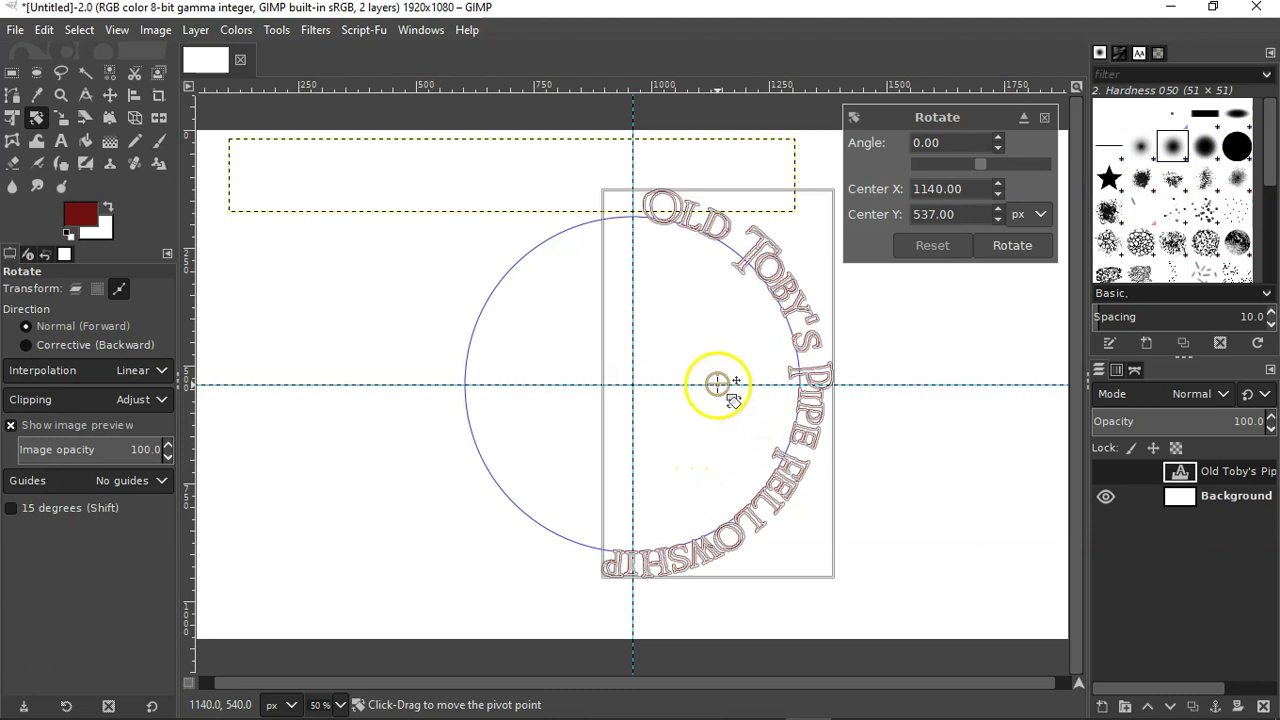
drag(735, 383, 645, 394)
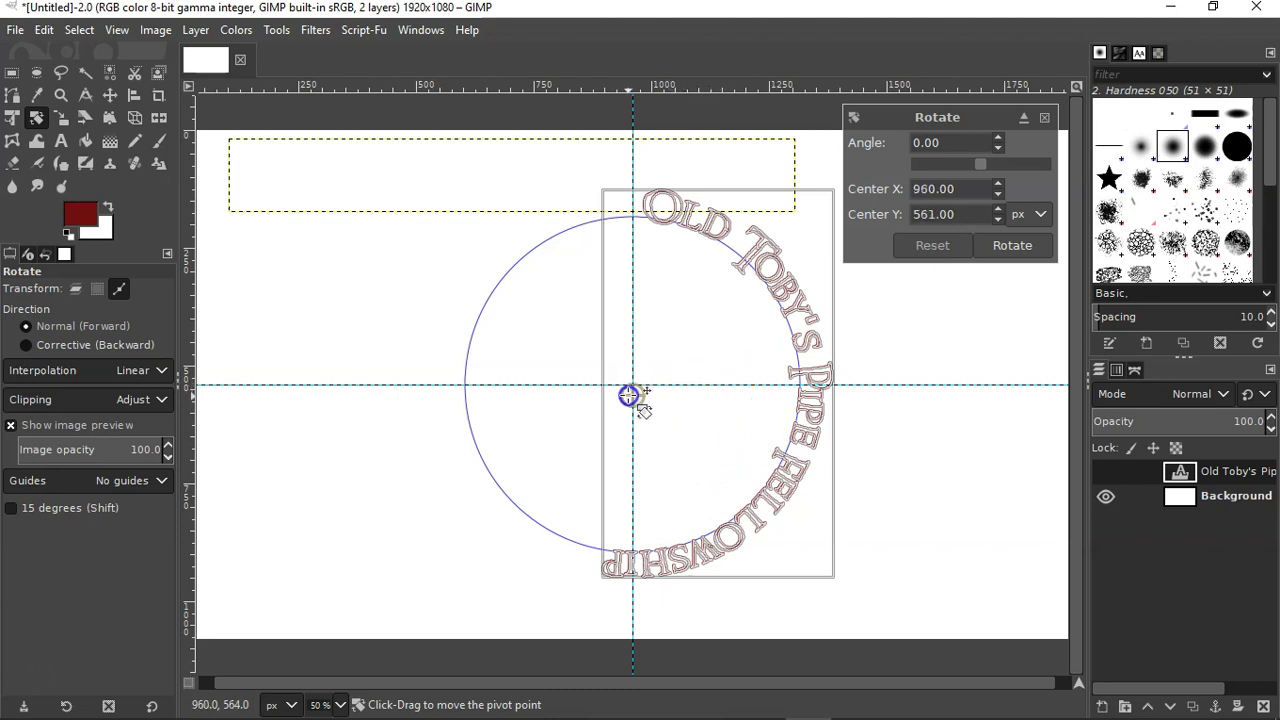
drag(605, 584, 823, 389)
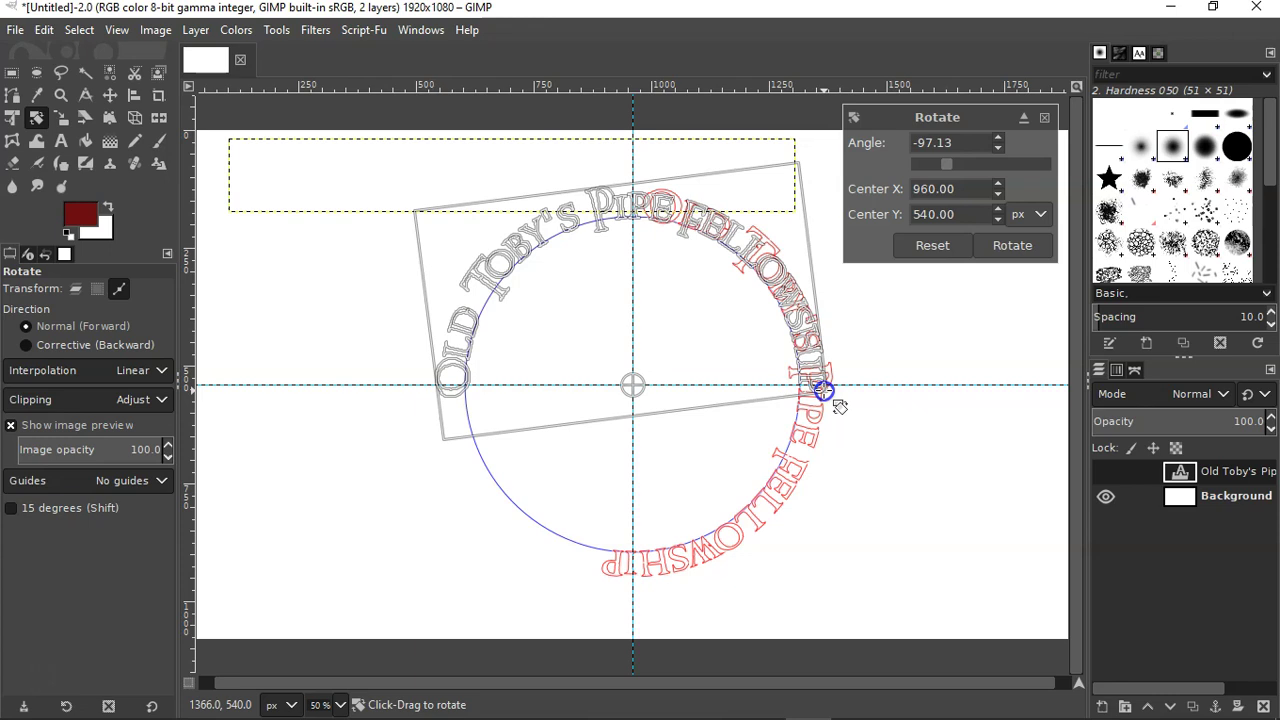
drag(823, 389, 836, 409)
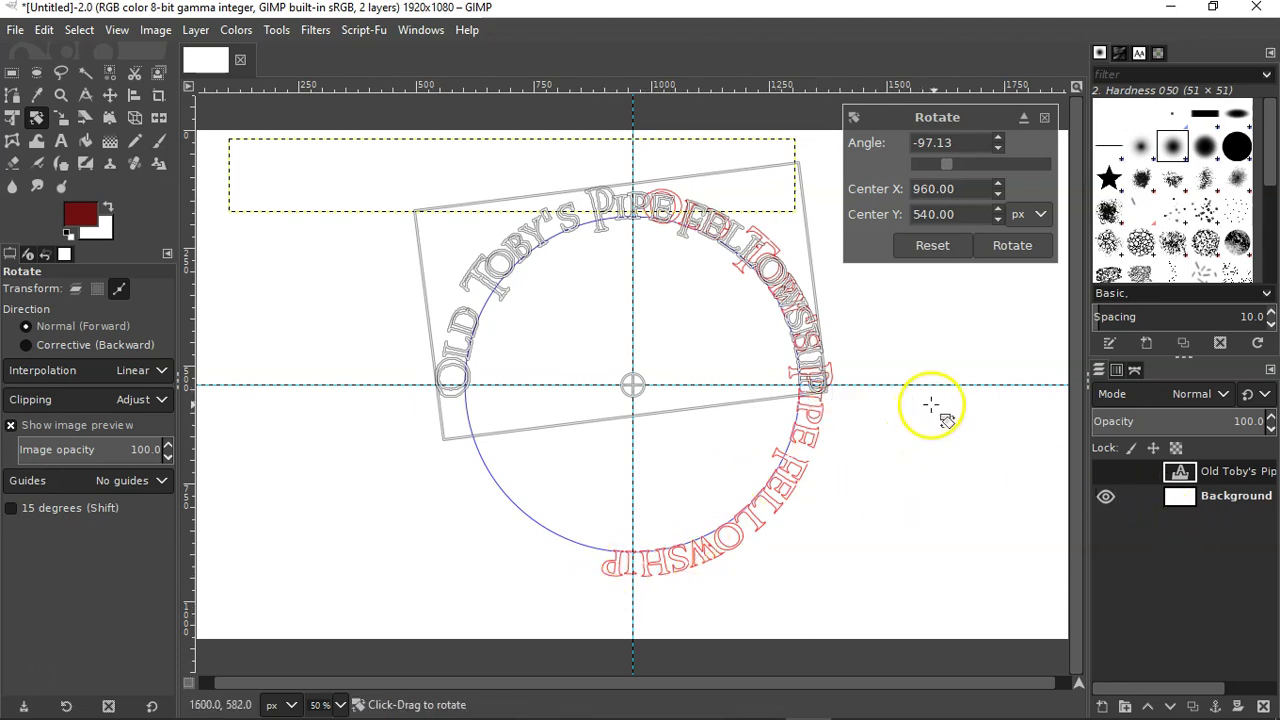
click(1013, 246)
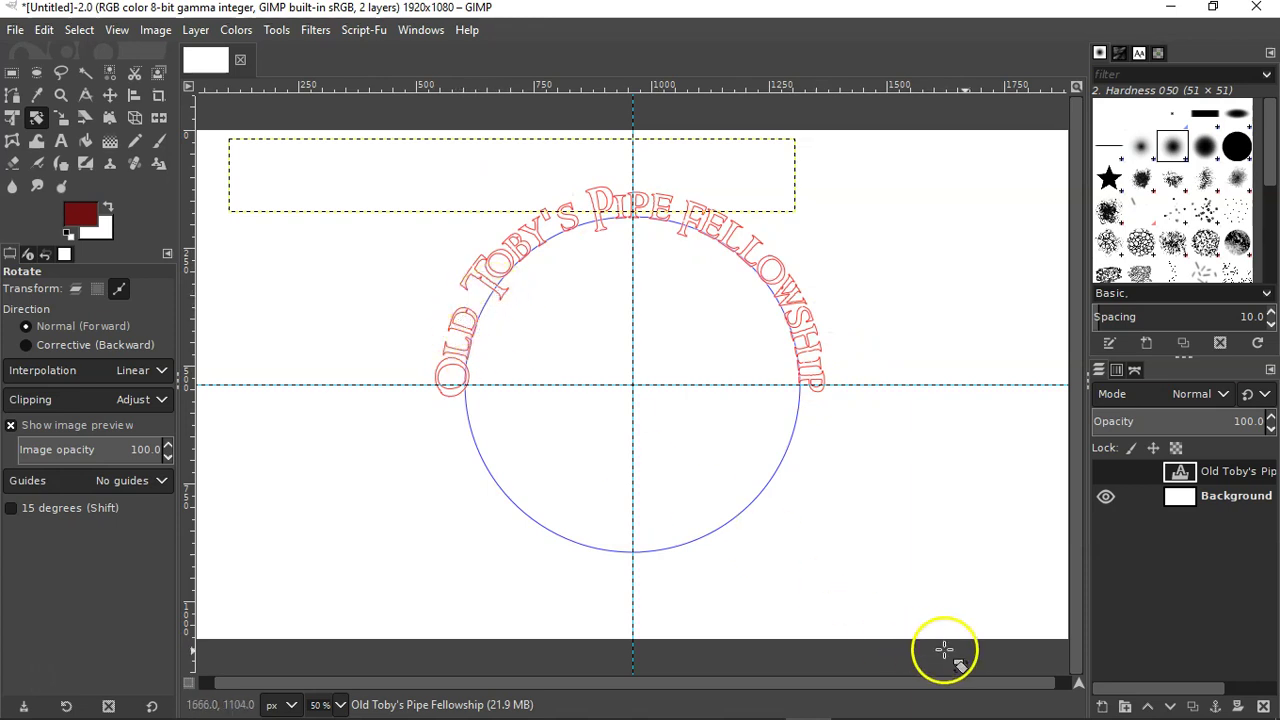
- Add a new transparent layer named 'old' and turn the curved text path into a selection
click(1104, 708)
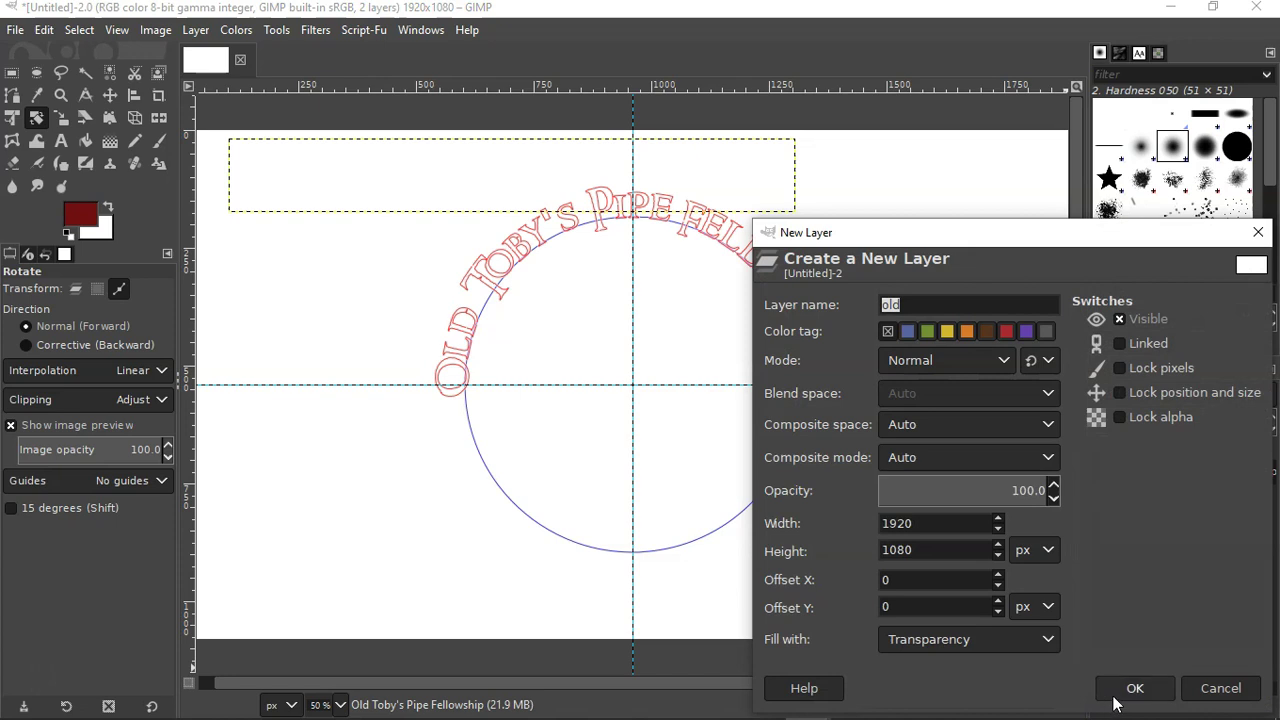
click(1135, 688)
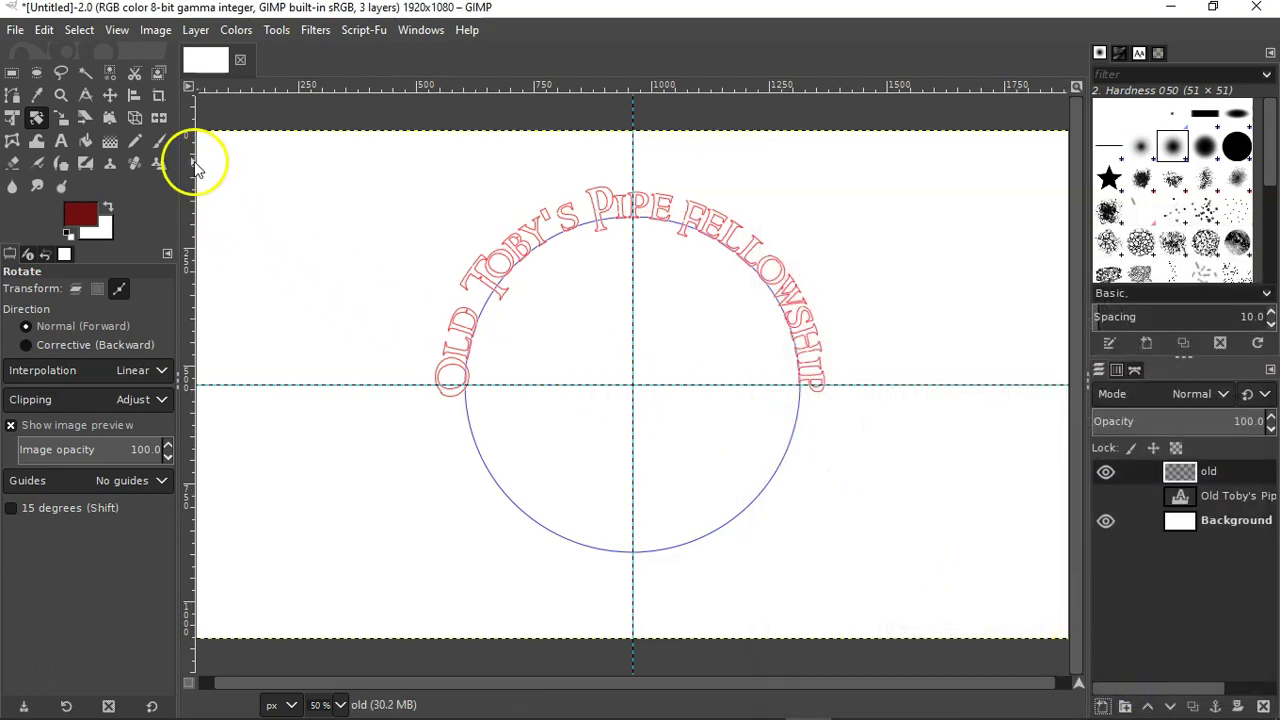
click(80, 30)
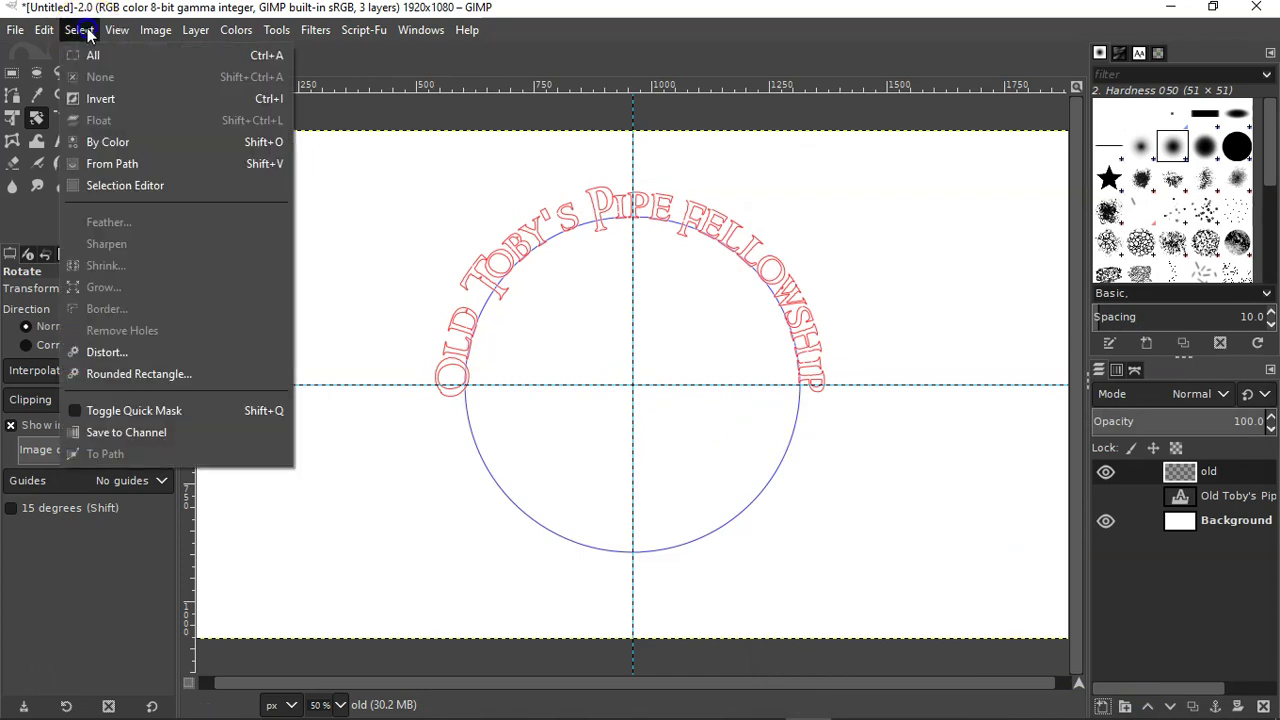
click(107, 163)
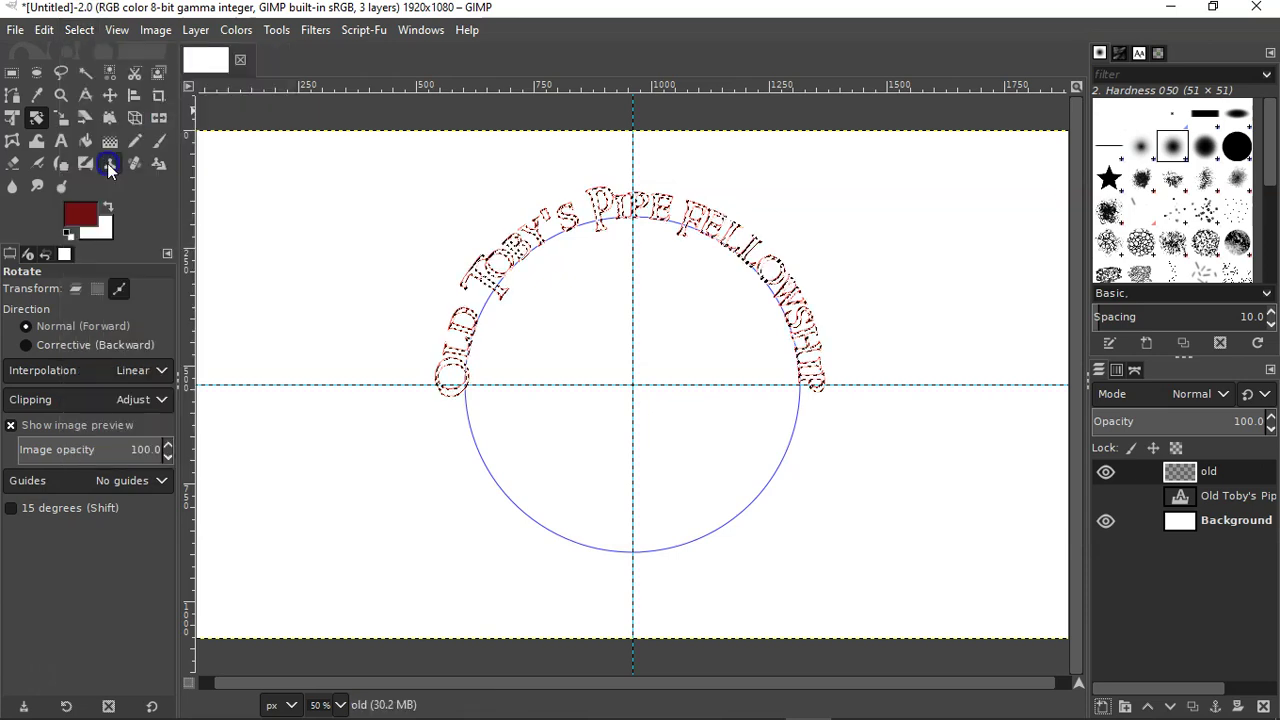
- Fill the arched lettering selection with dark red 6f1010 using Bucket Fill
click(85, 211)
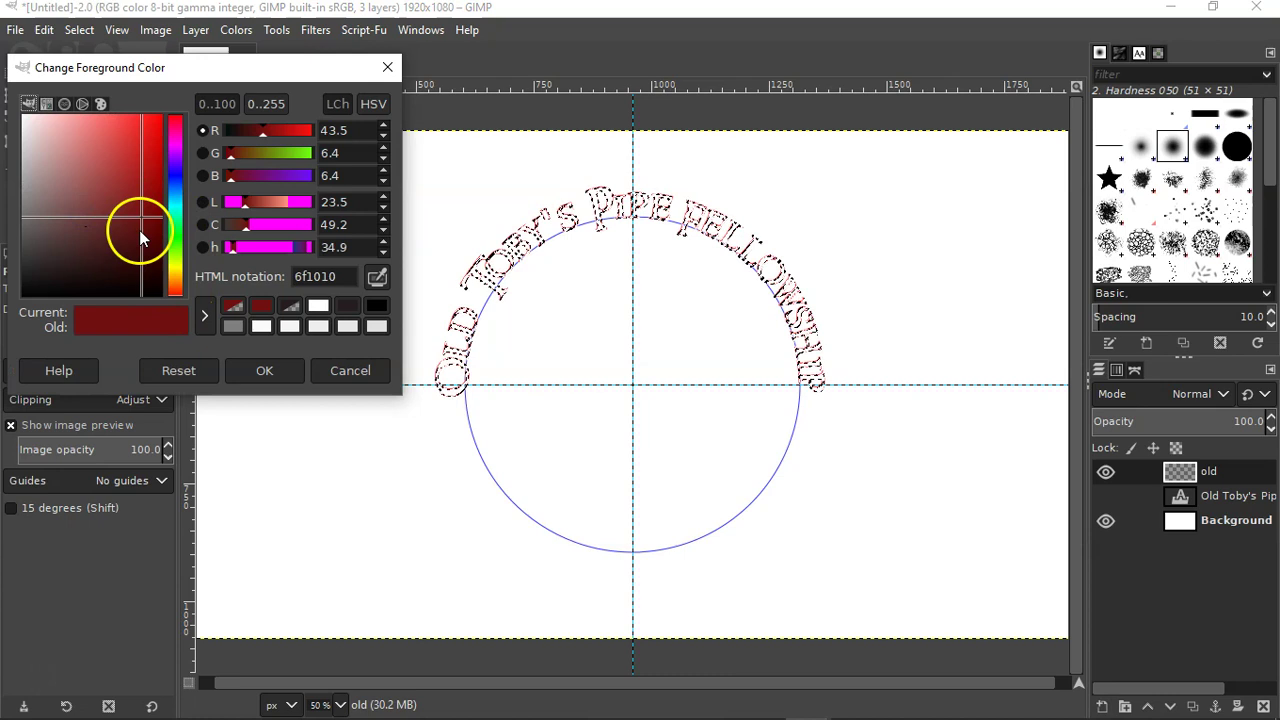
click(265, 374)
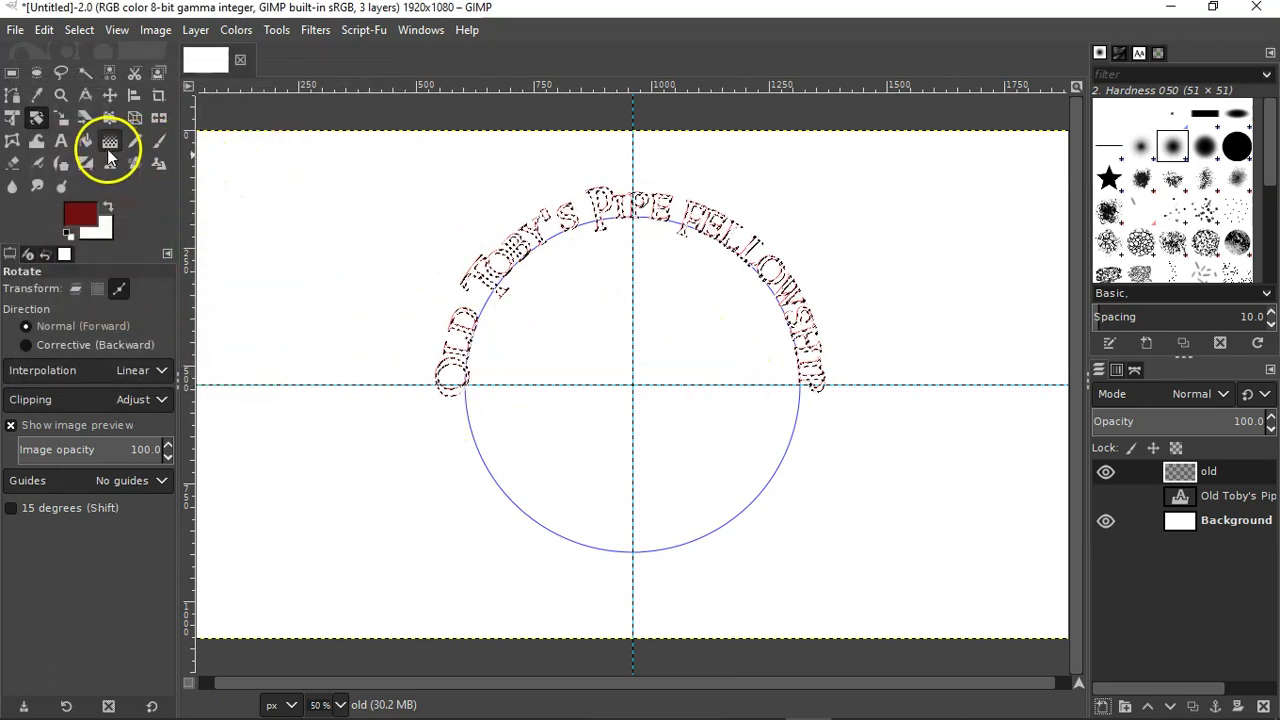
click(84, 139)
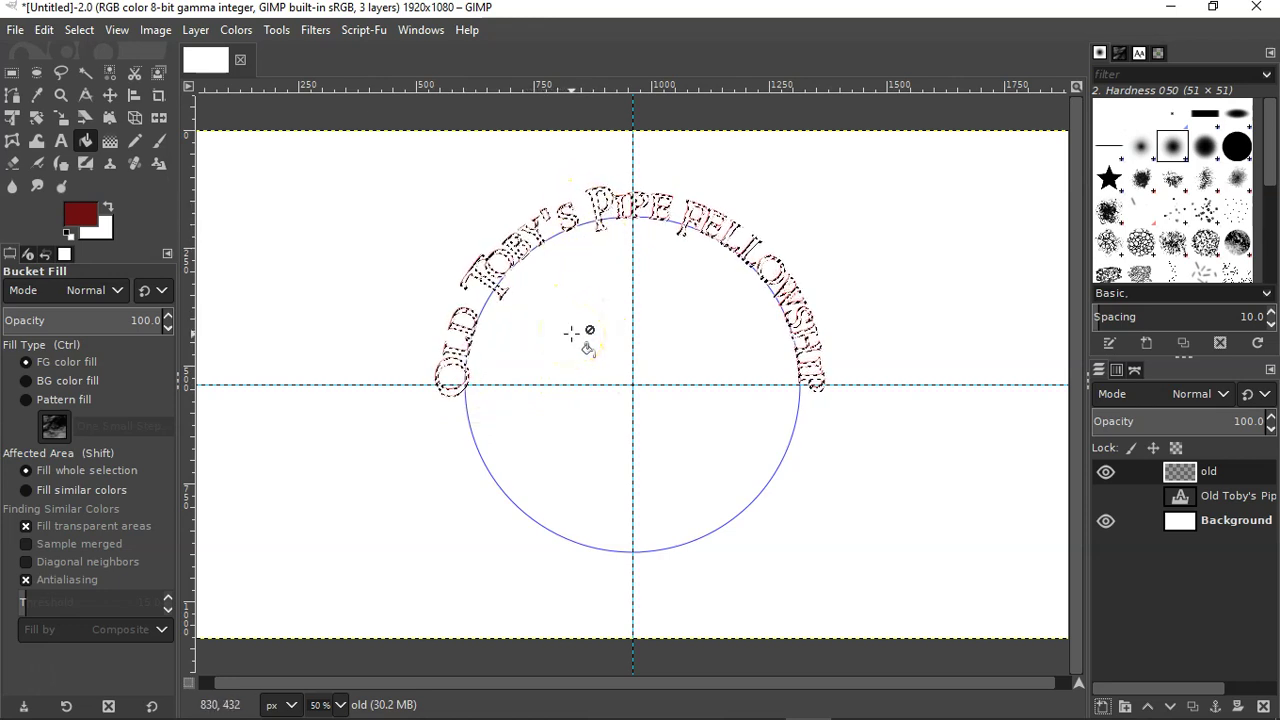
scroll(572, 333, up, 2)
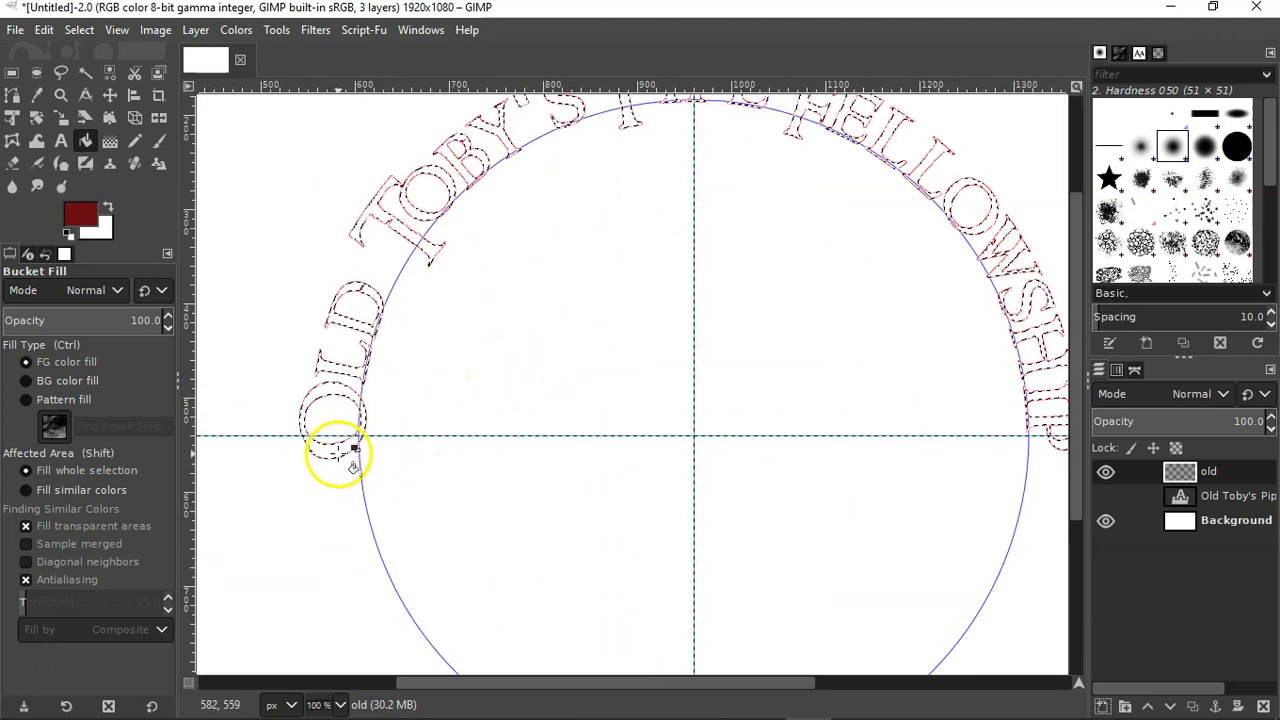
click(335, 453)
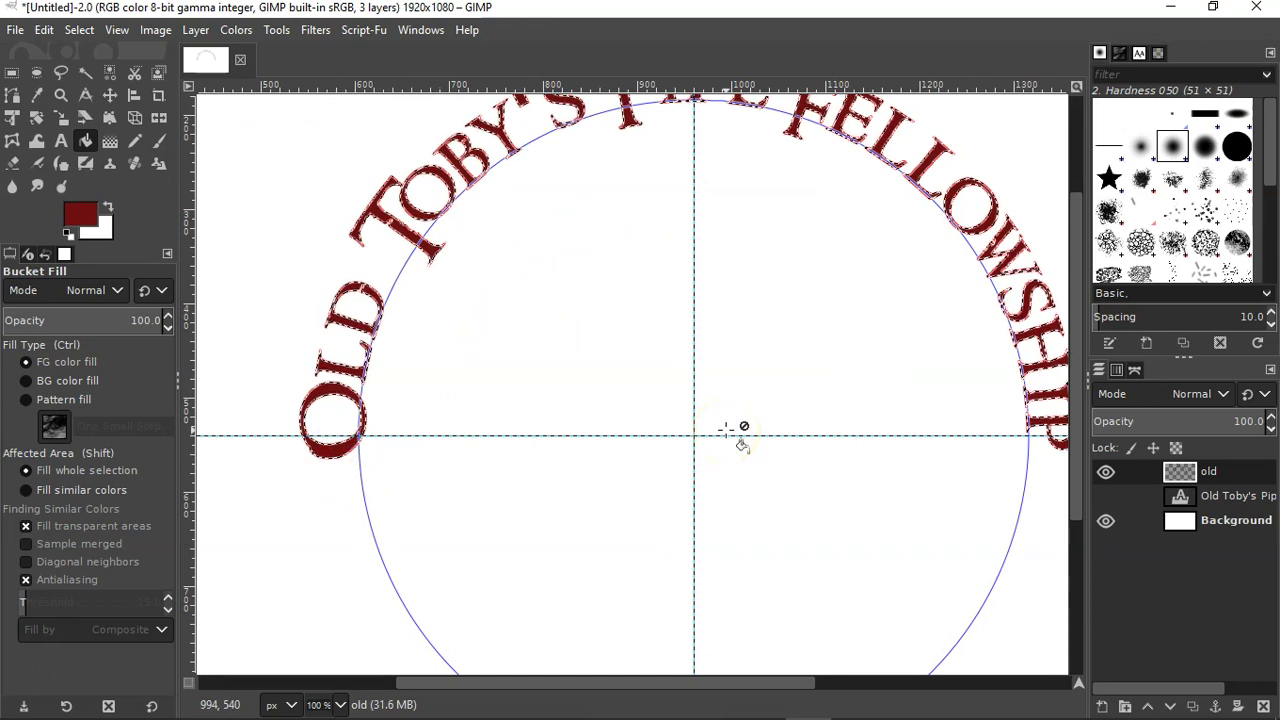
key(minus)
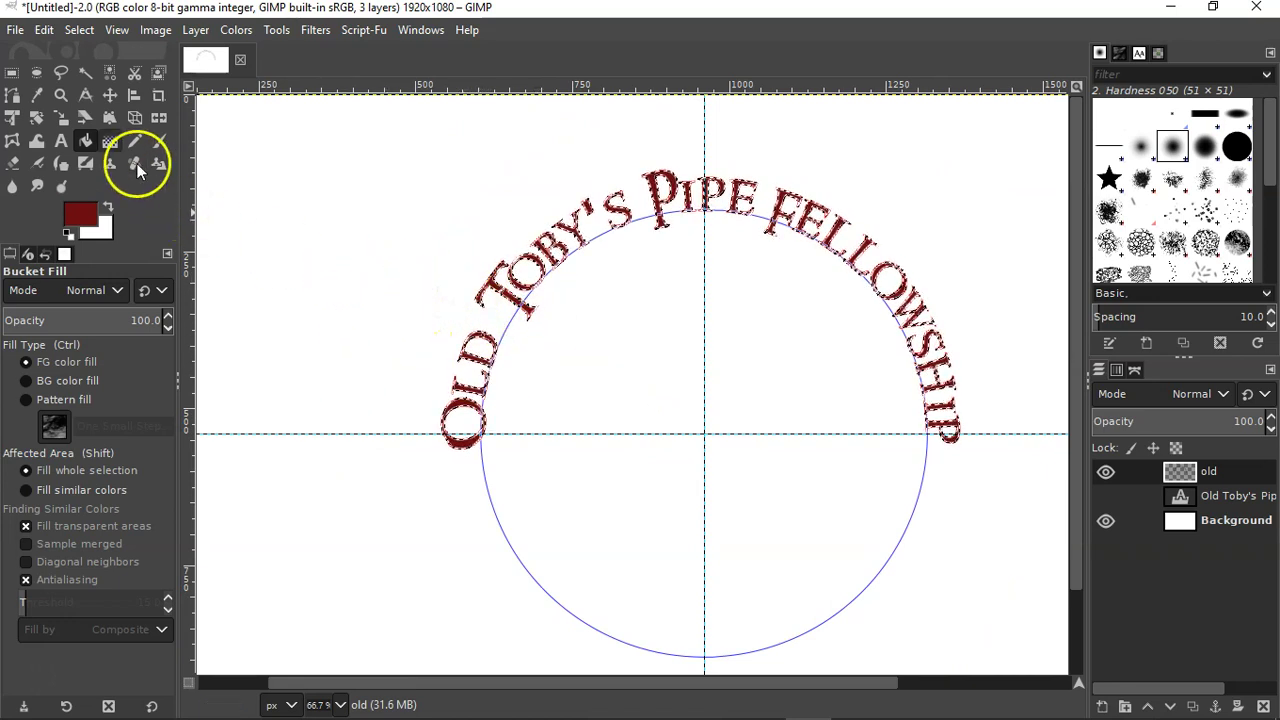
- Deselect all and hide the text outline path, leaving the circle path visible
click(79, 30)
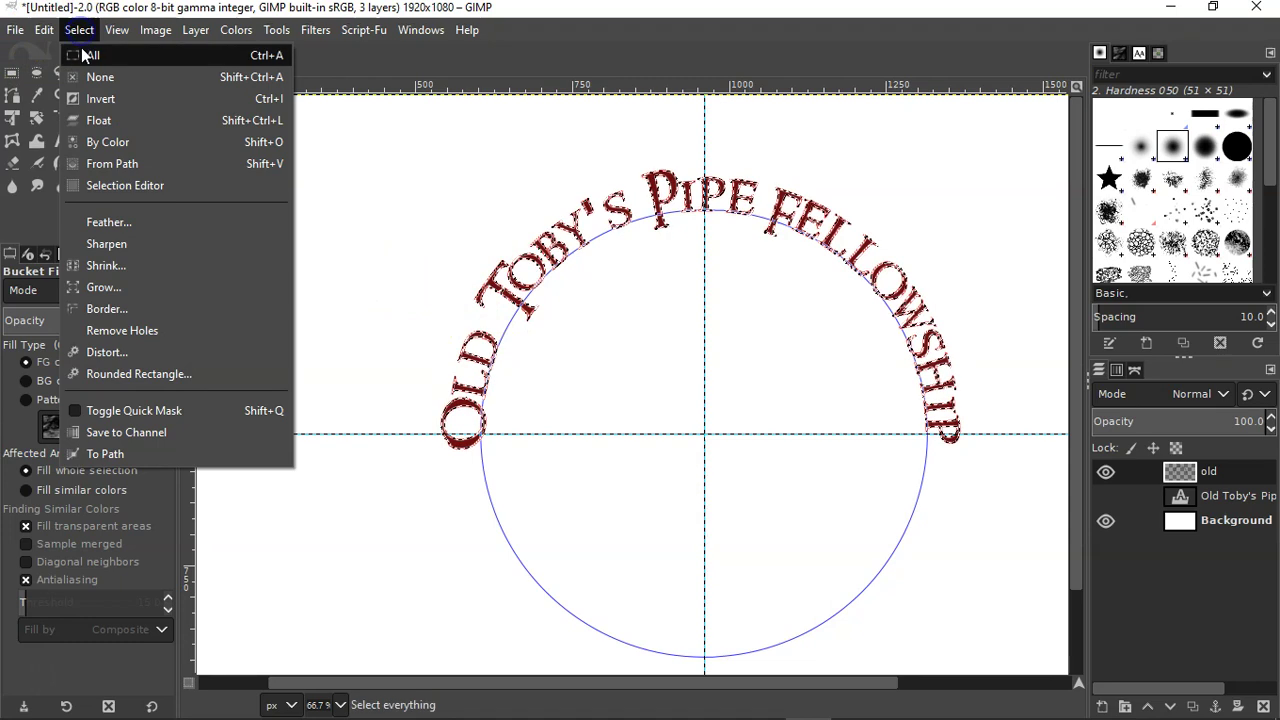
click(93, 78)
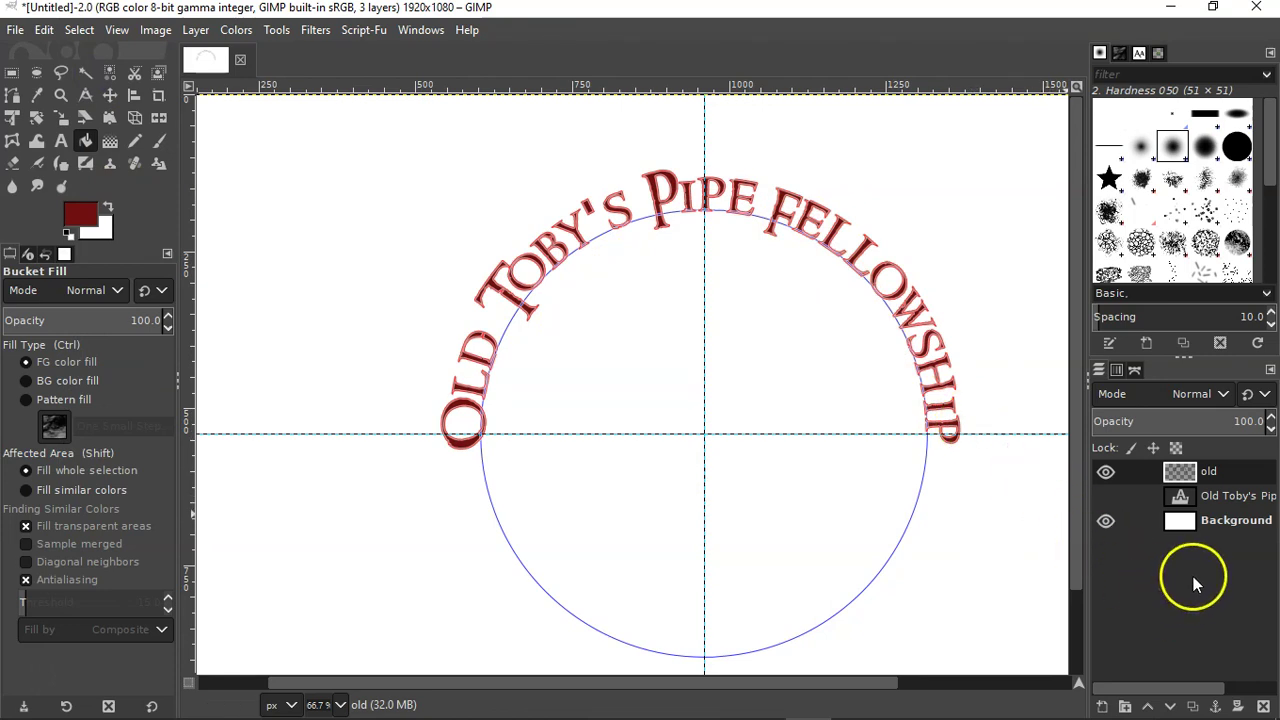
click(1136, 367)
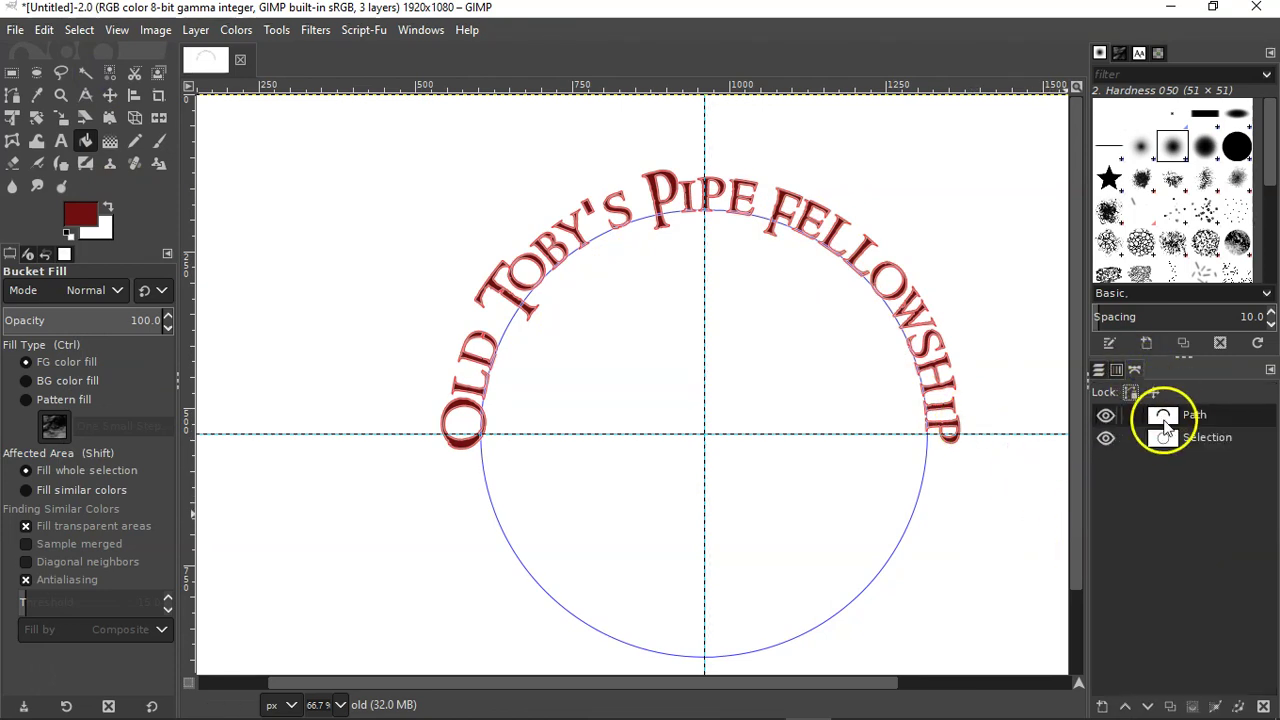
click(1105, 438)
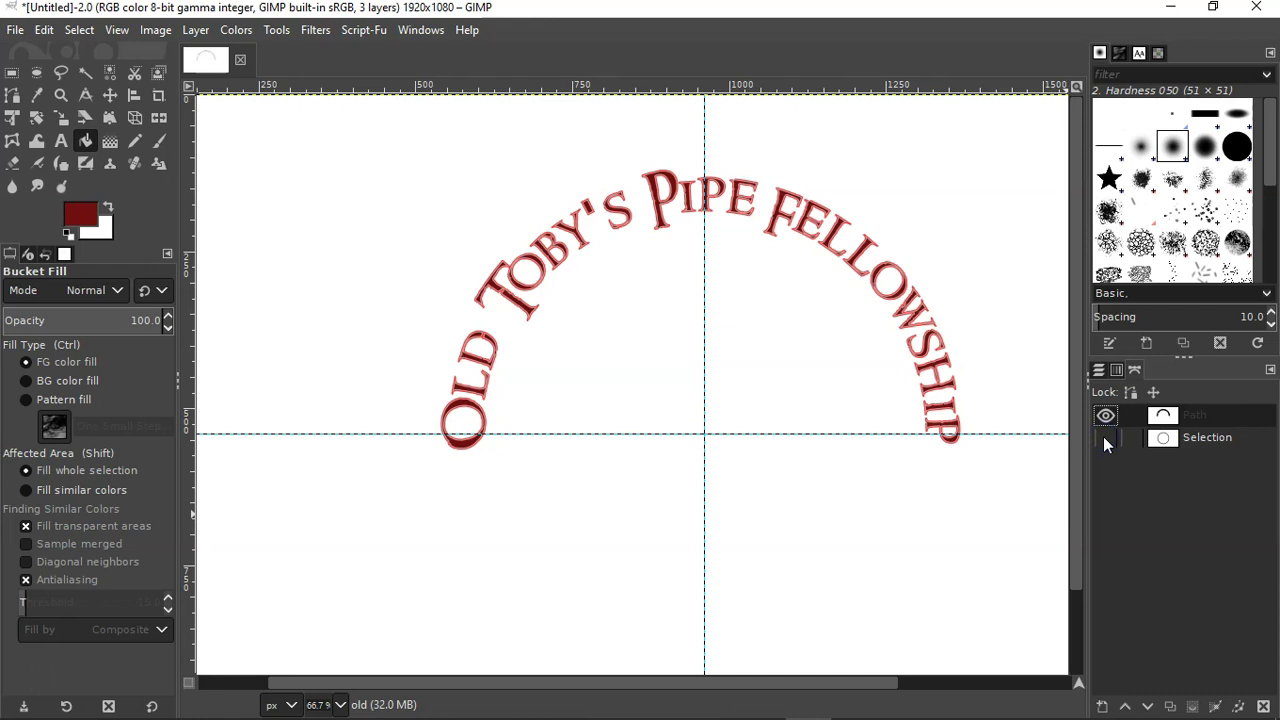
click(1105, 438)
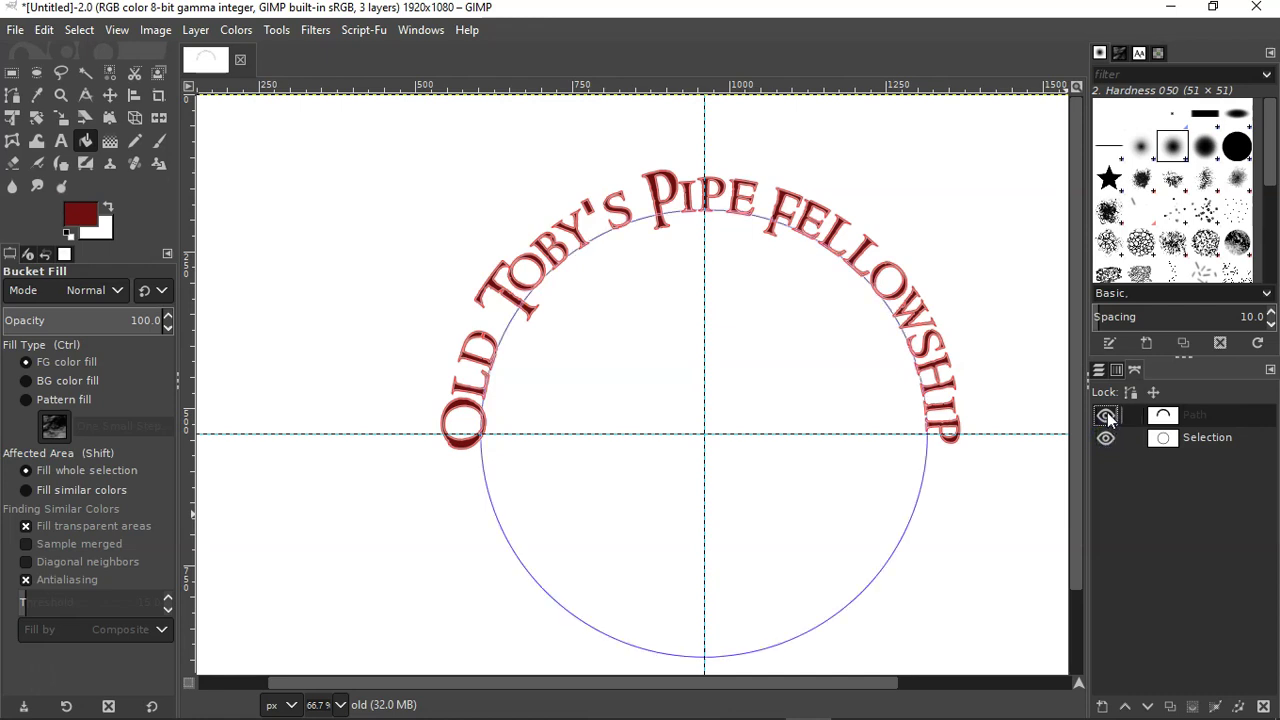
click(1106, 415)
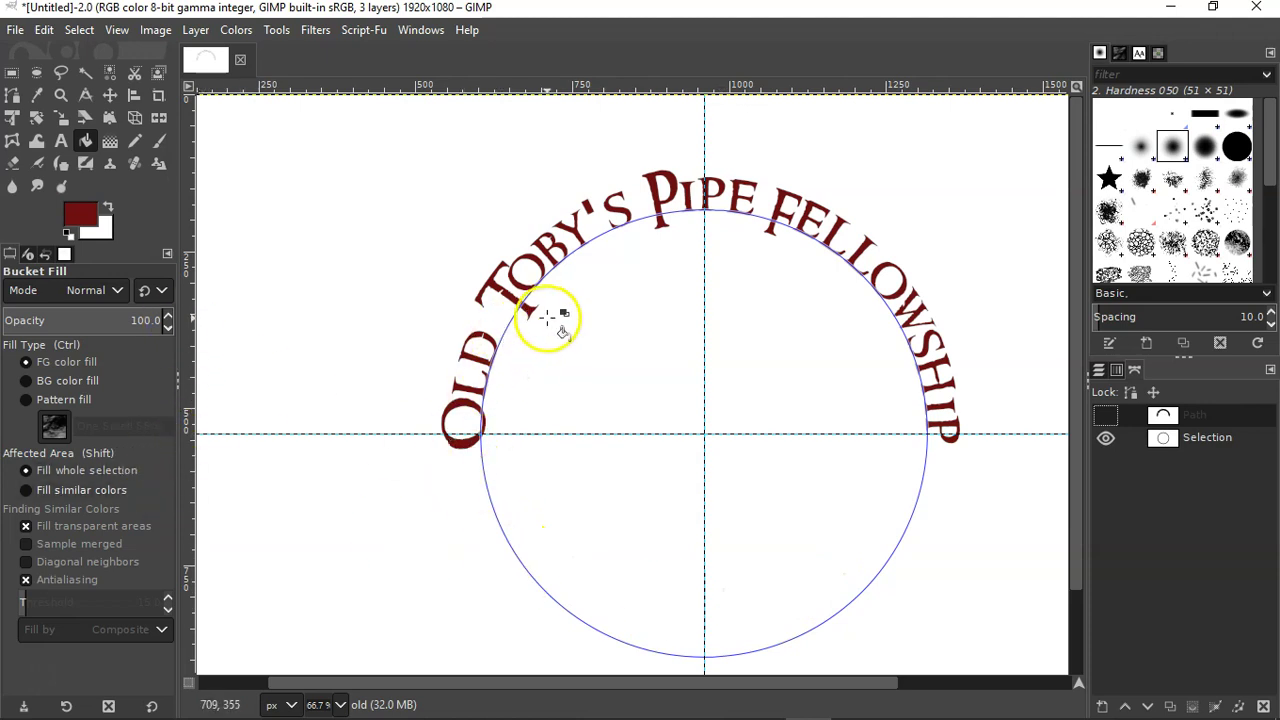
scroll(549, 313, down, 1)
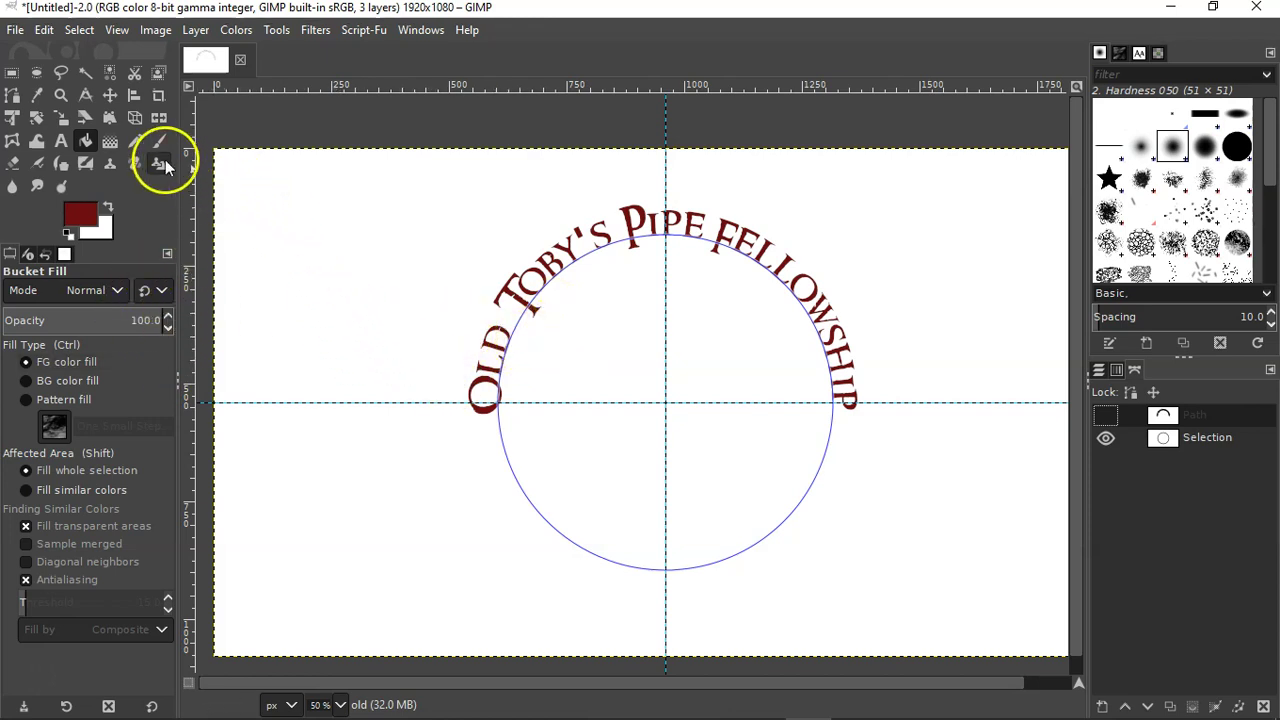
- Type 'Riverside, California' in a new text box near the bottom-left of the canvas
click(62, 137)
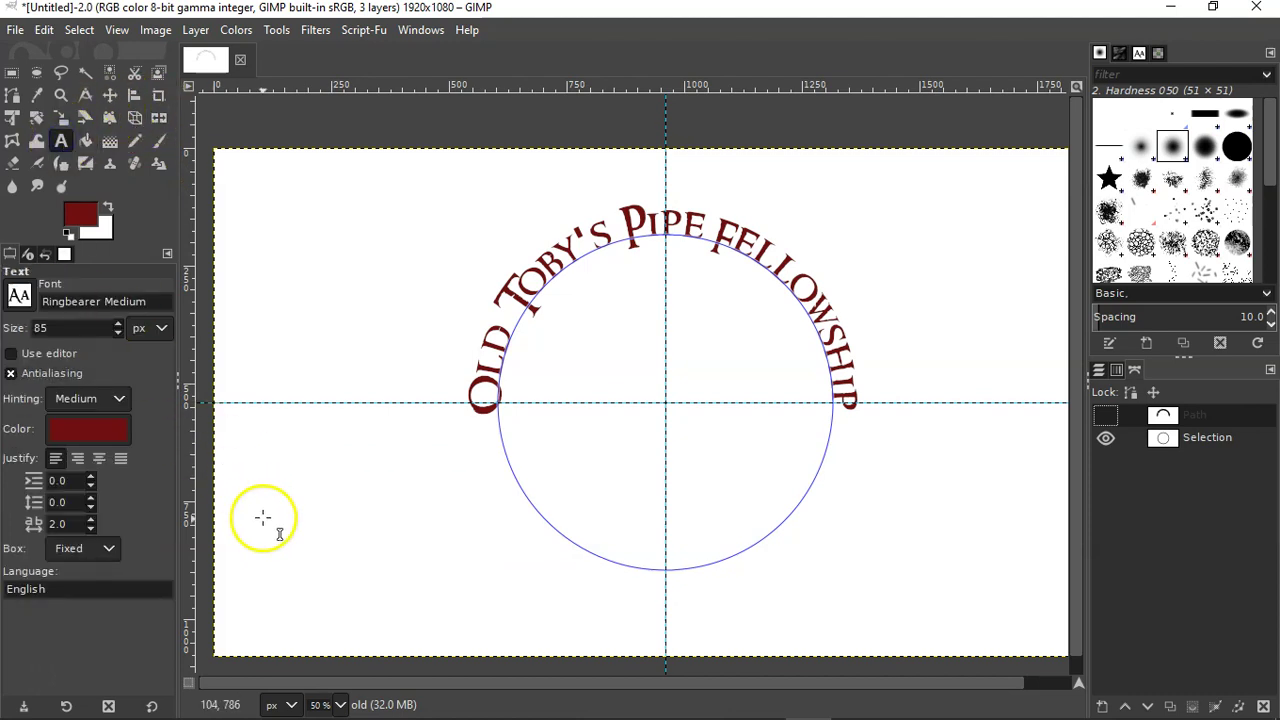
click(262, 590)
mouse_move(1080, 705)
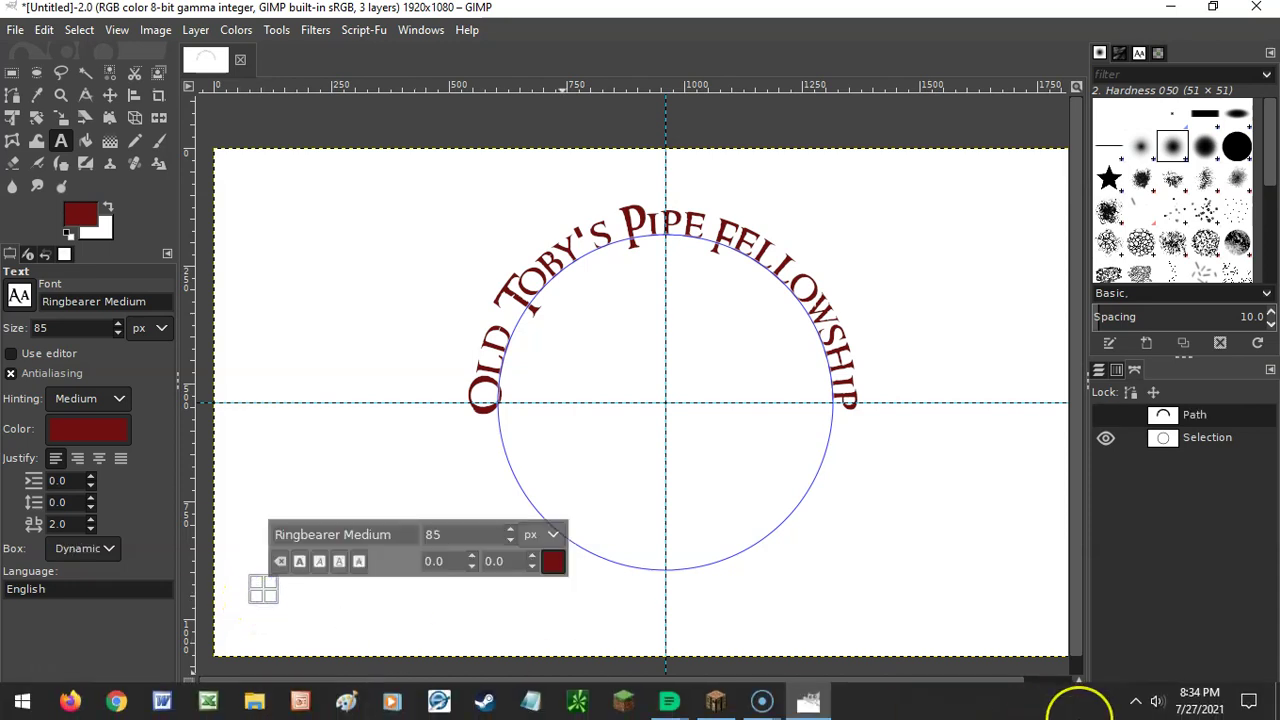
text(R)
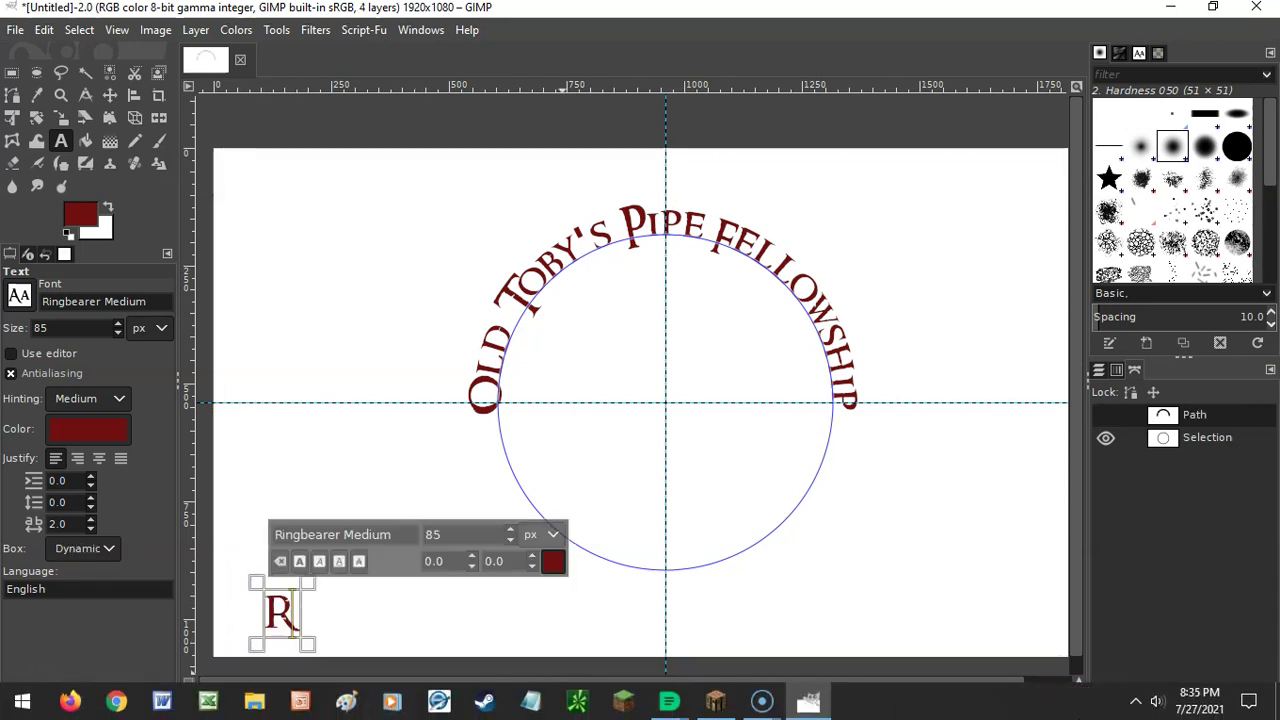
text(iversid)
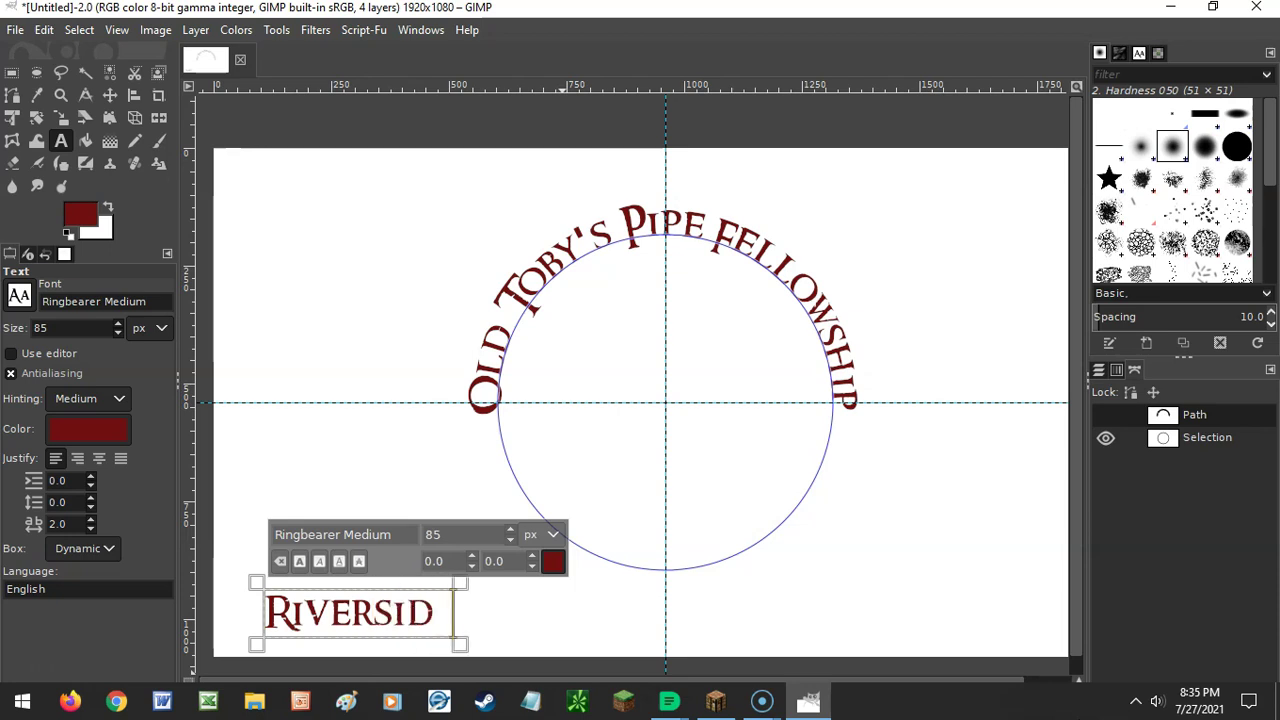
text(e, )
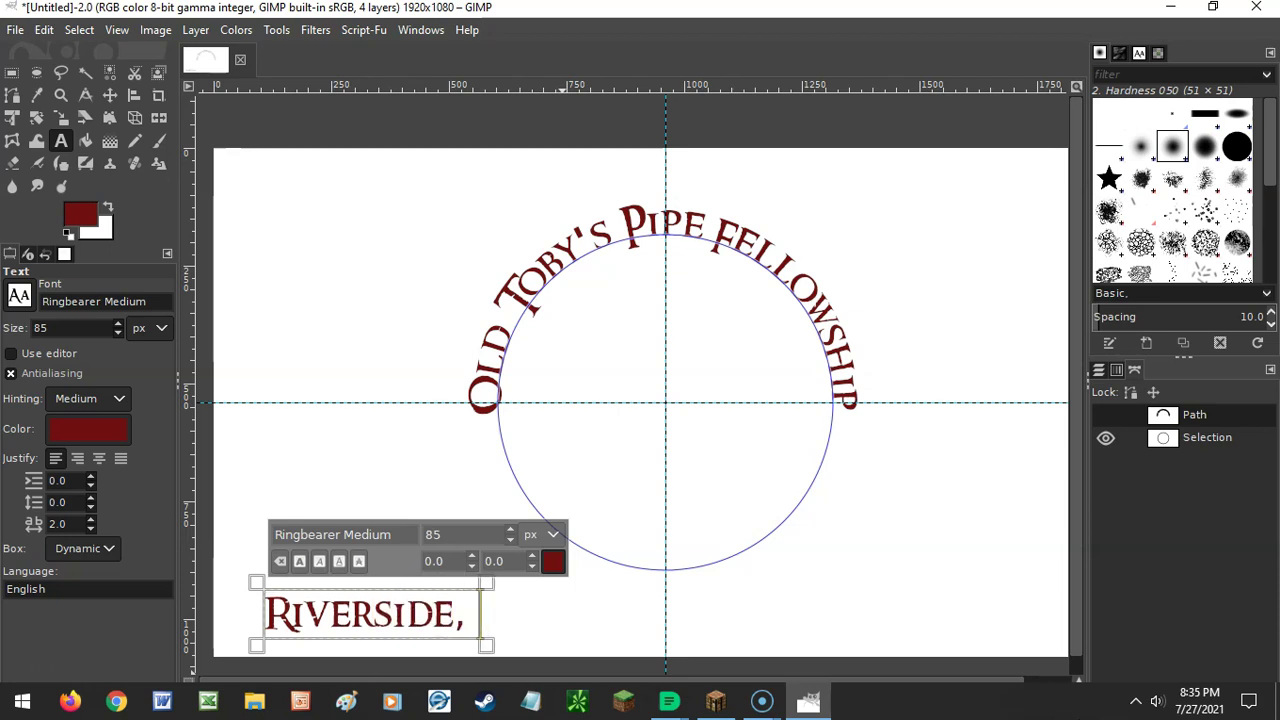
text(Californ)
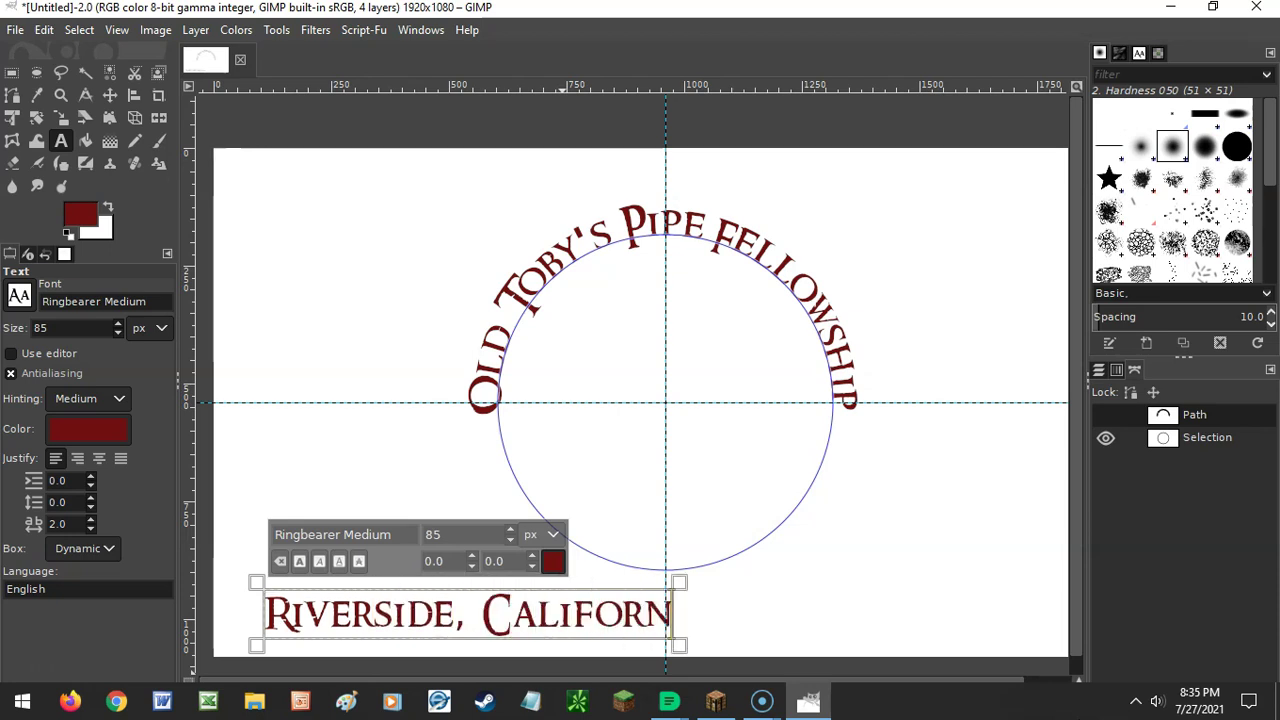
text(ia)
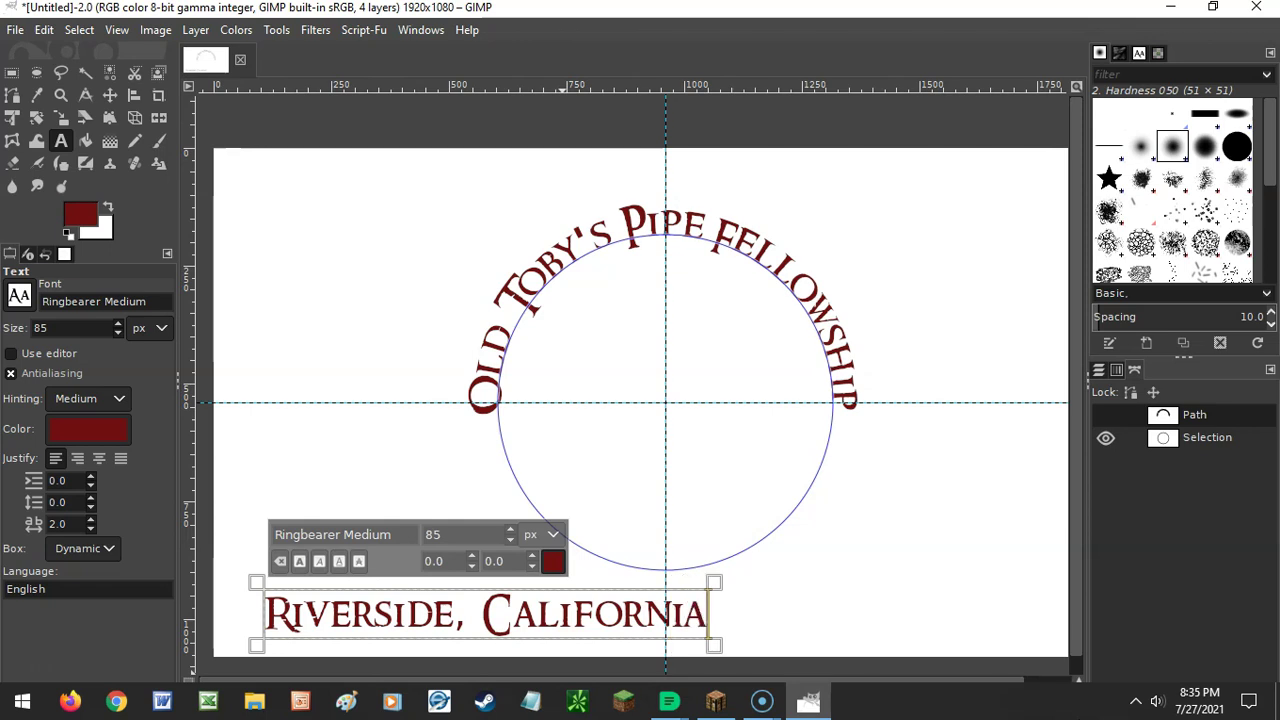
- Try Text along Path on the Riverside text, then undo the garbled result
right_click(387, 620)
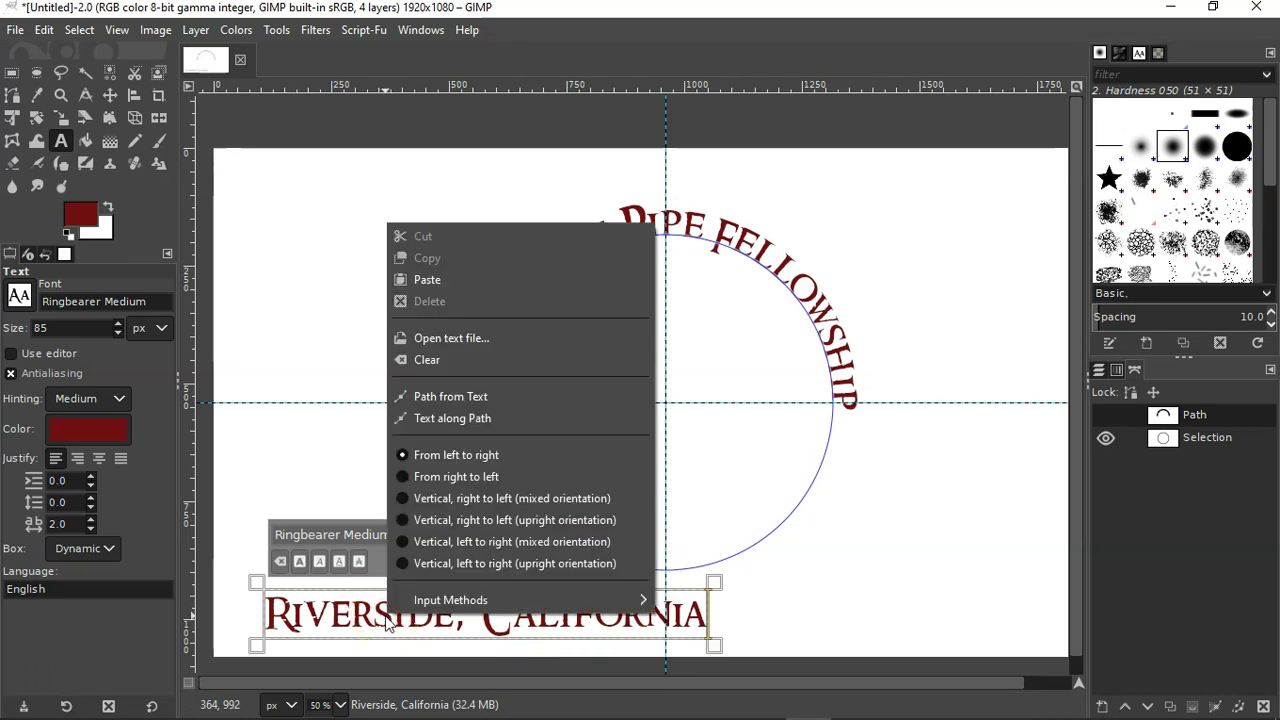
click(431, 419)
mouse_move(663, 700)
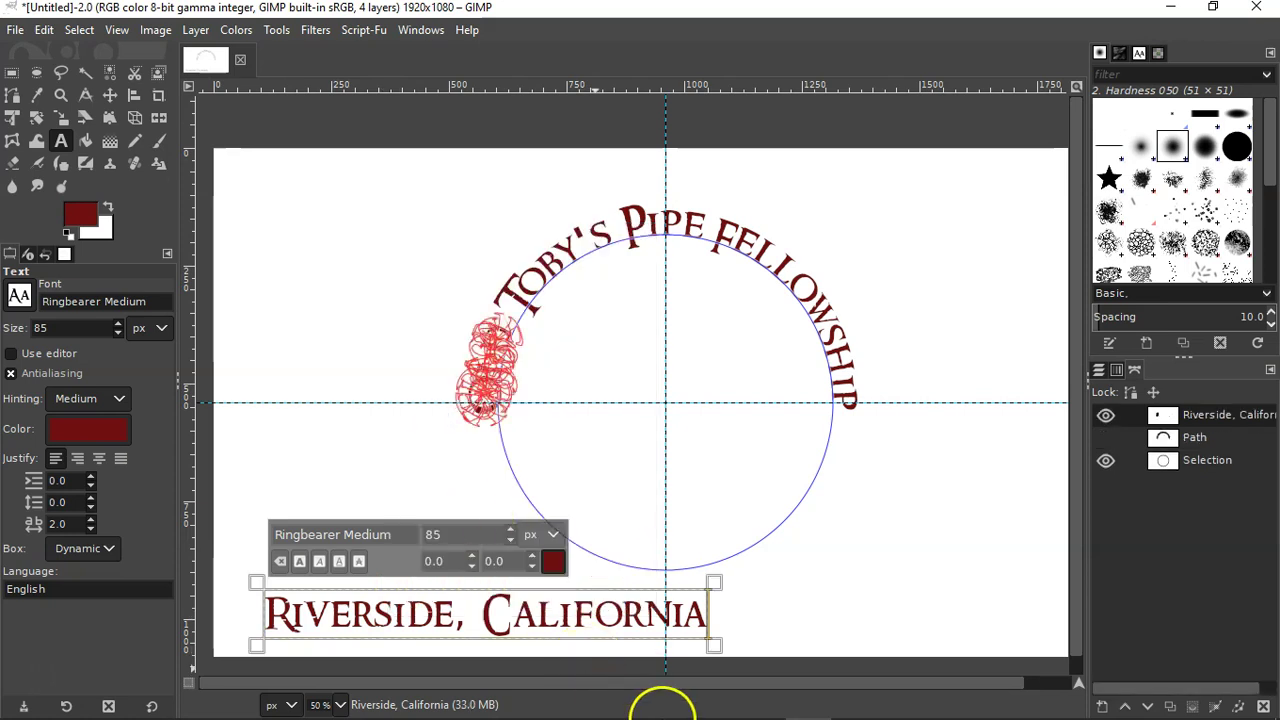
click(44, 30)
click(90, 56)
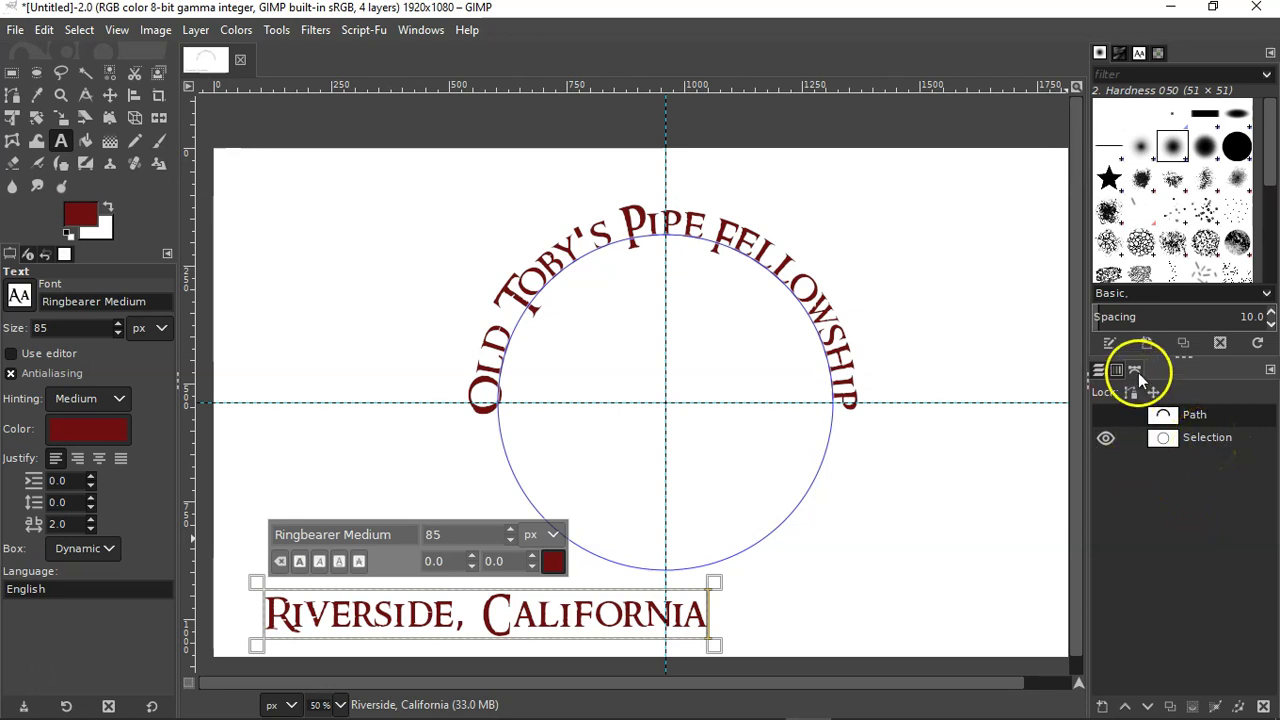
- Make the circle the active path and return to the Layers list
click(1203, 443)
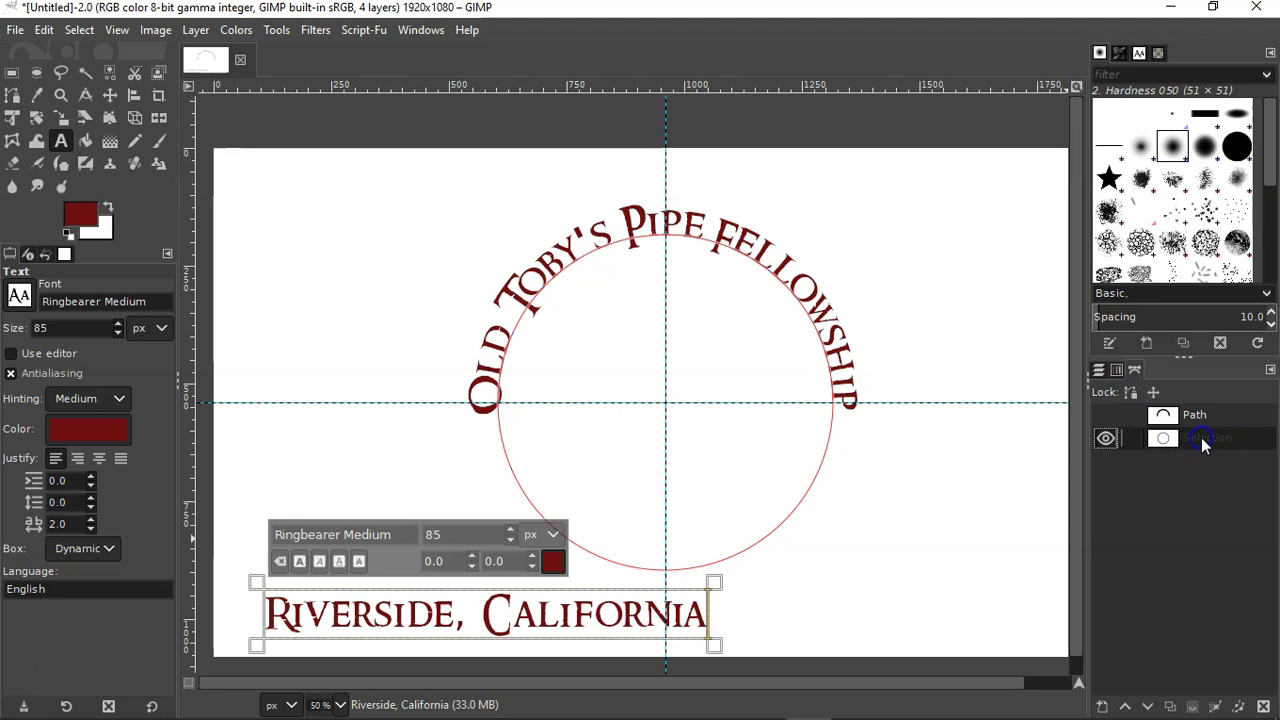
click(1099, 371)
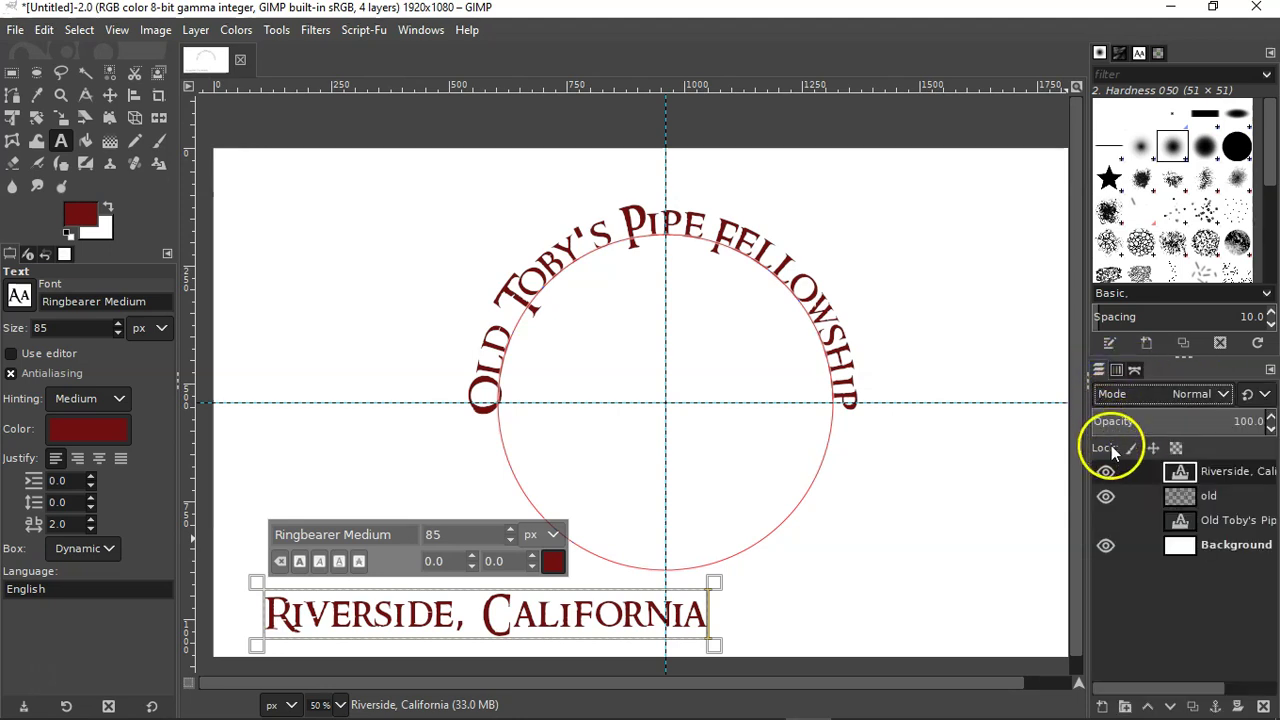
click(1106, 520)
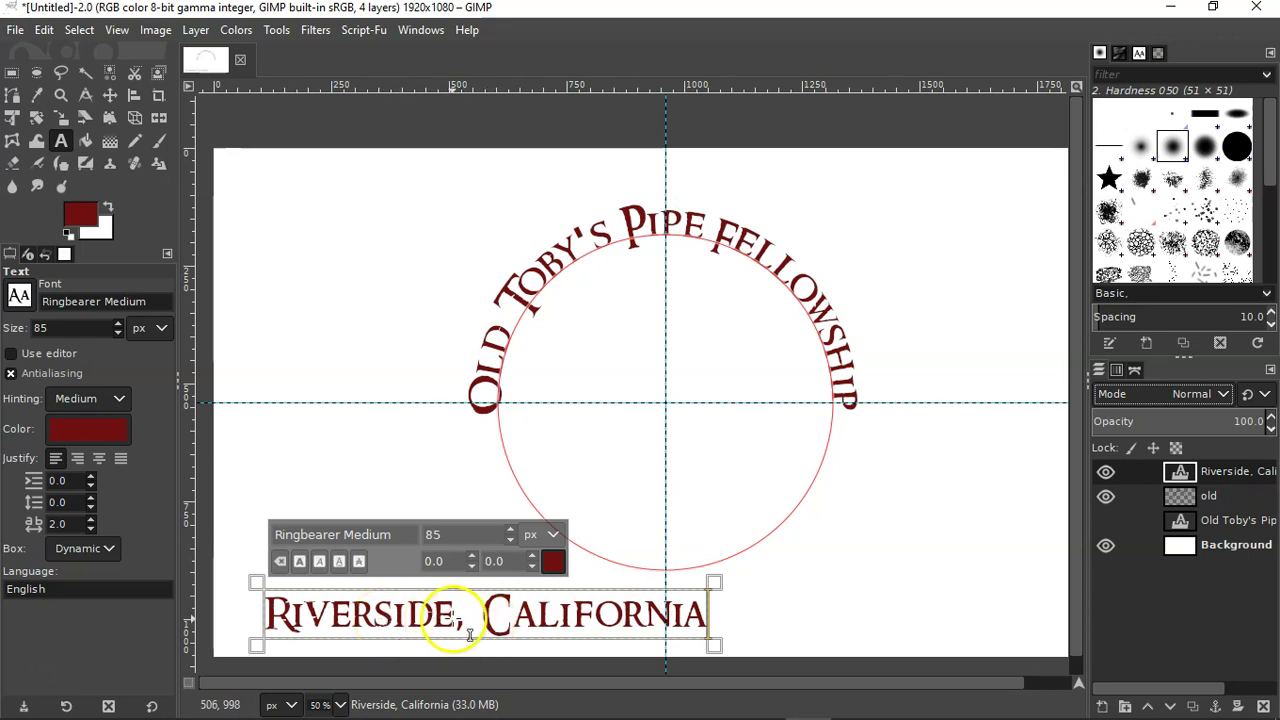
- Apply Text along Path to the 'Riverside, California' layer, following the circle
right_click(1238, 478)
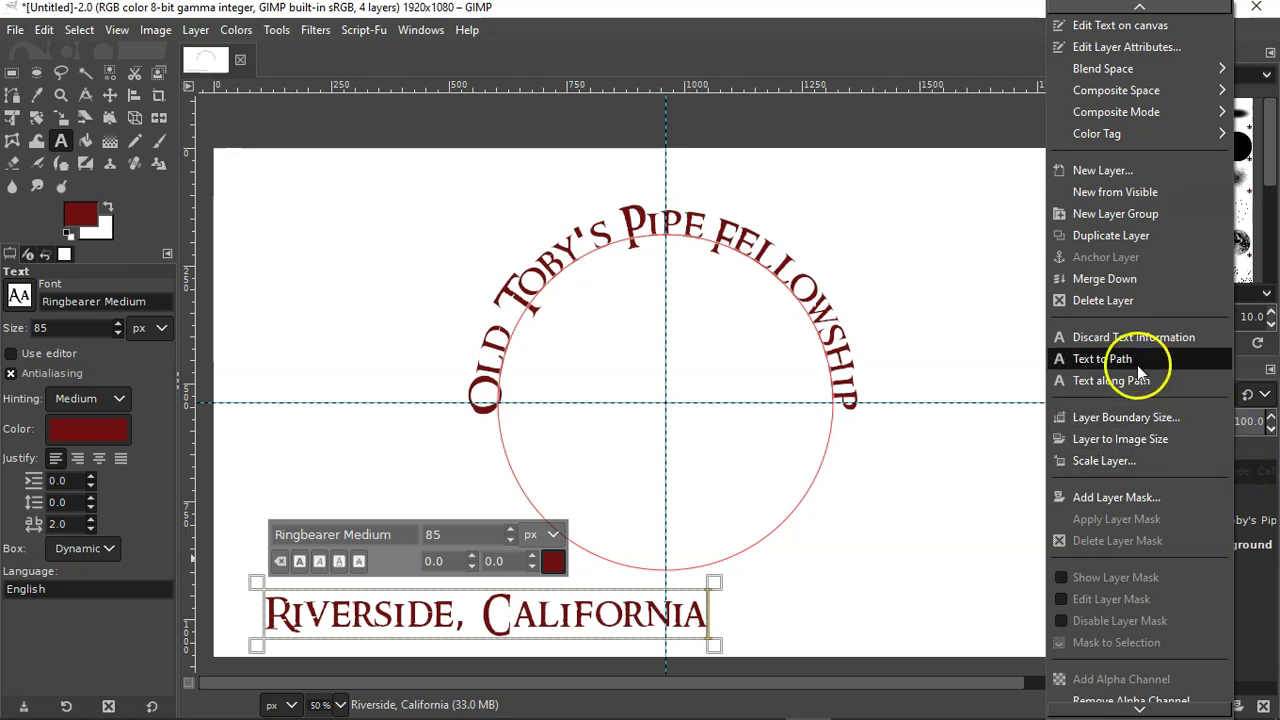
click(1115, 380)
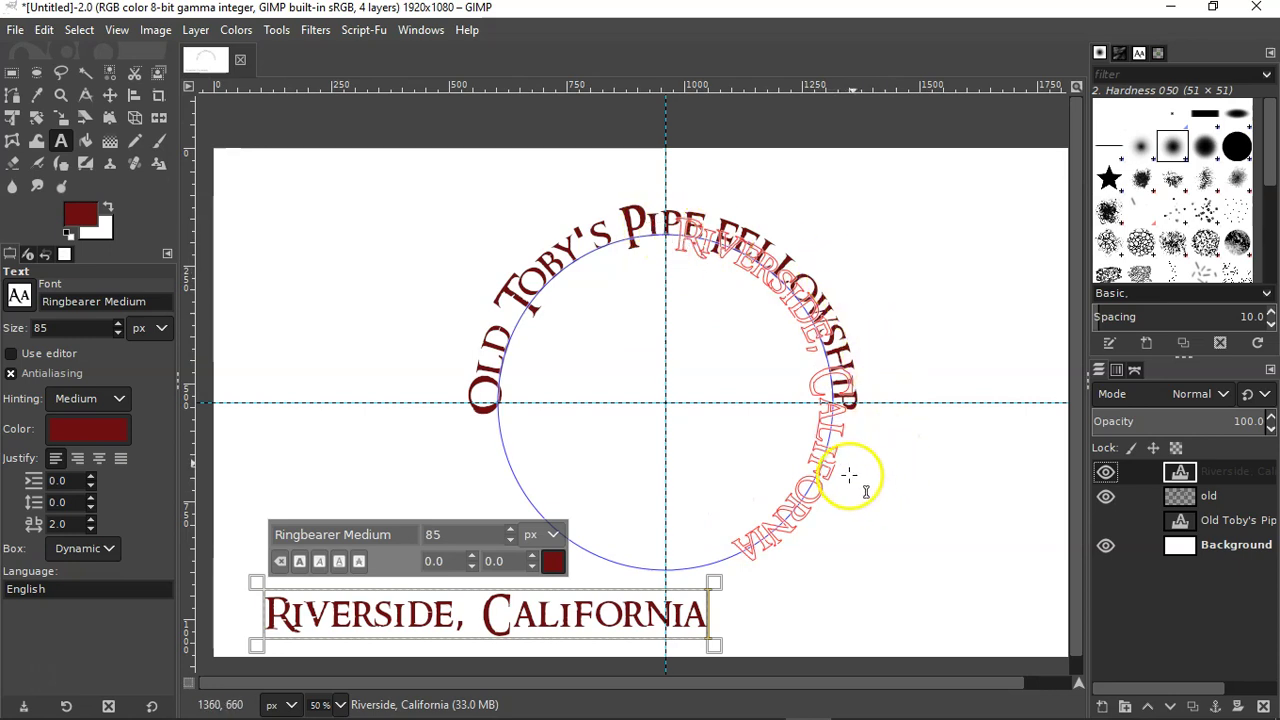
- Undo the reversed Riverside outline and set the Flip tool's Transform mode to Path
click(44, 30)
click(70, 51)
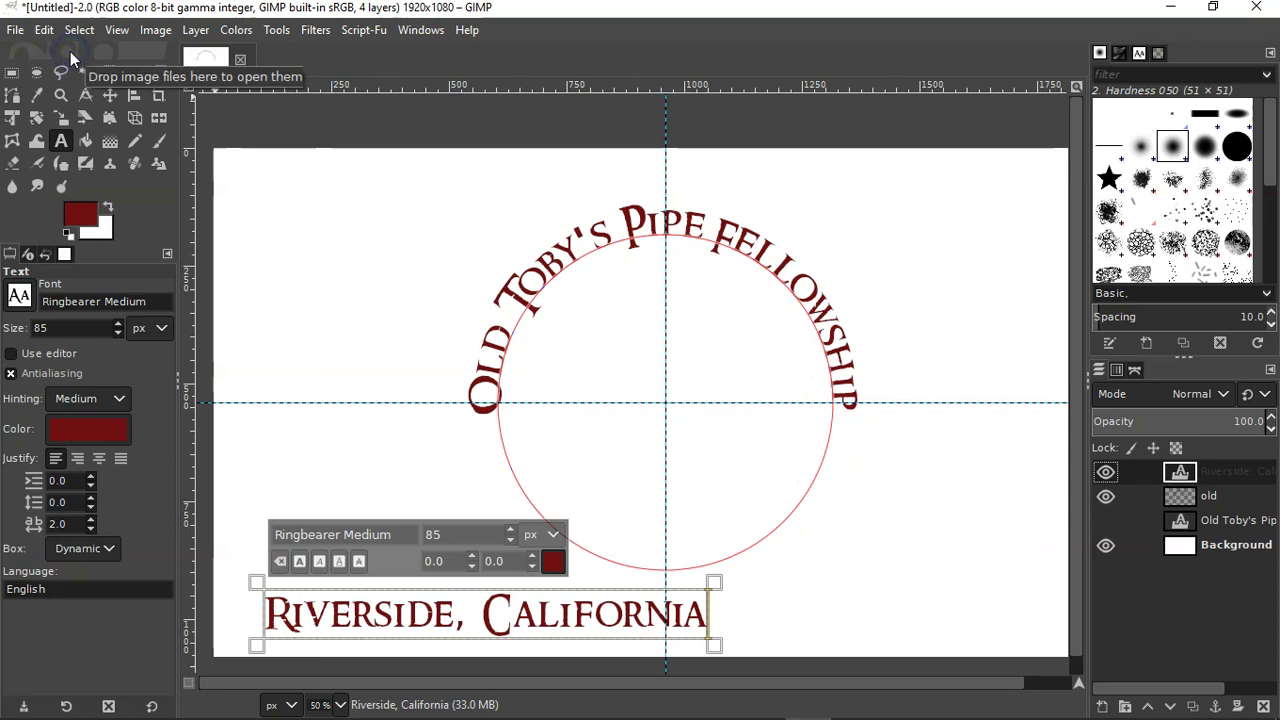
click(157, 119)
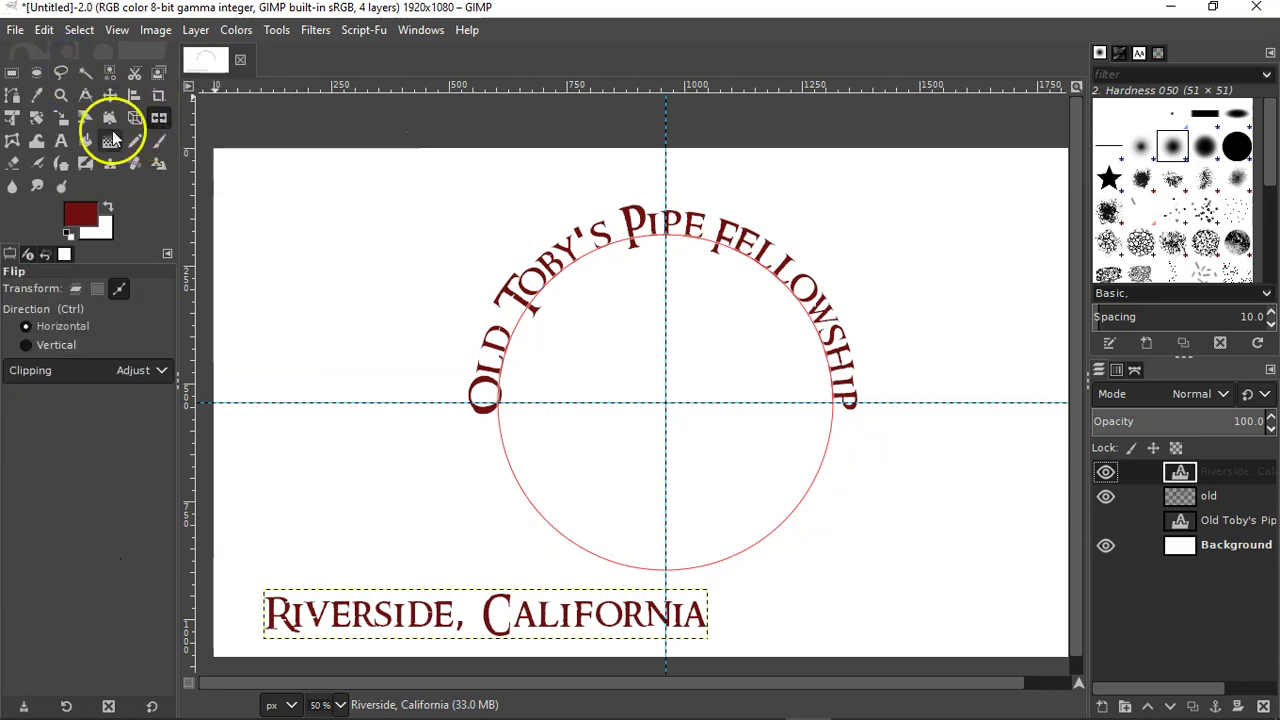
click(118, 289)
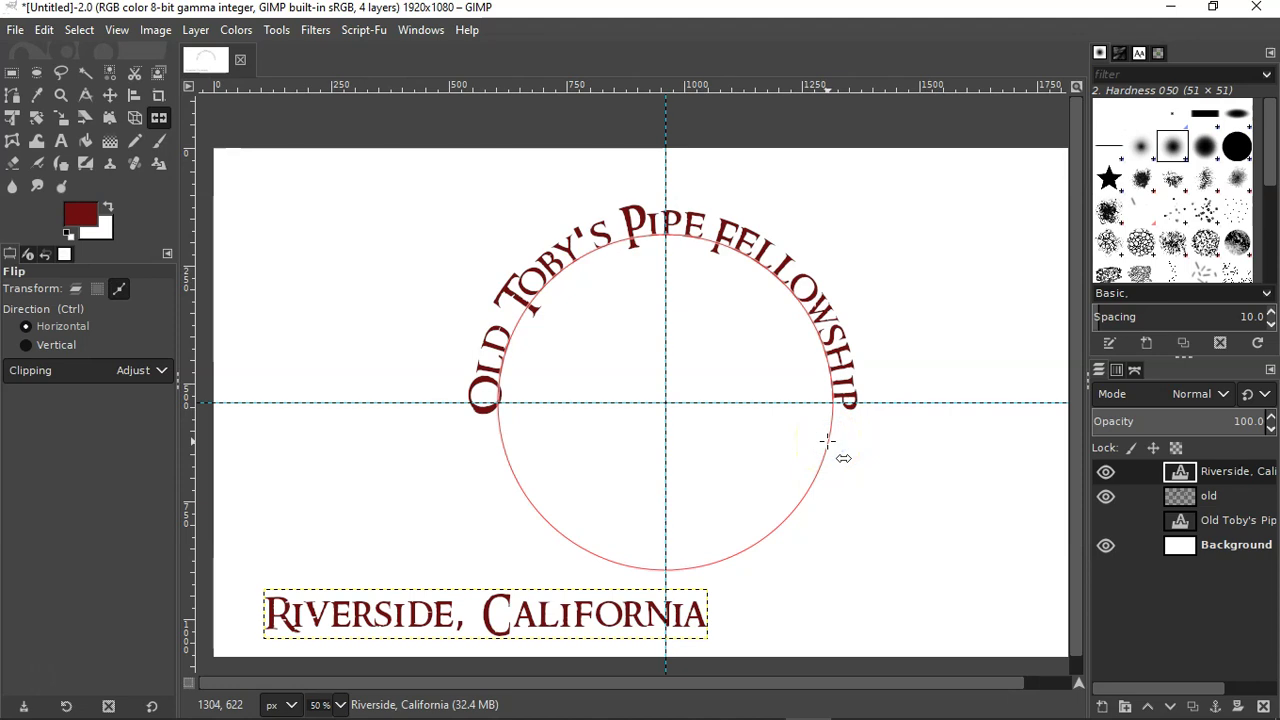
- Bend the Riverside text along the circle path and hide the 'old' title layer
right_click(1213, 471)
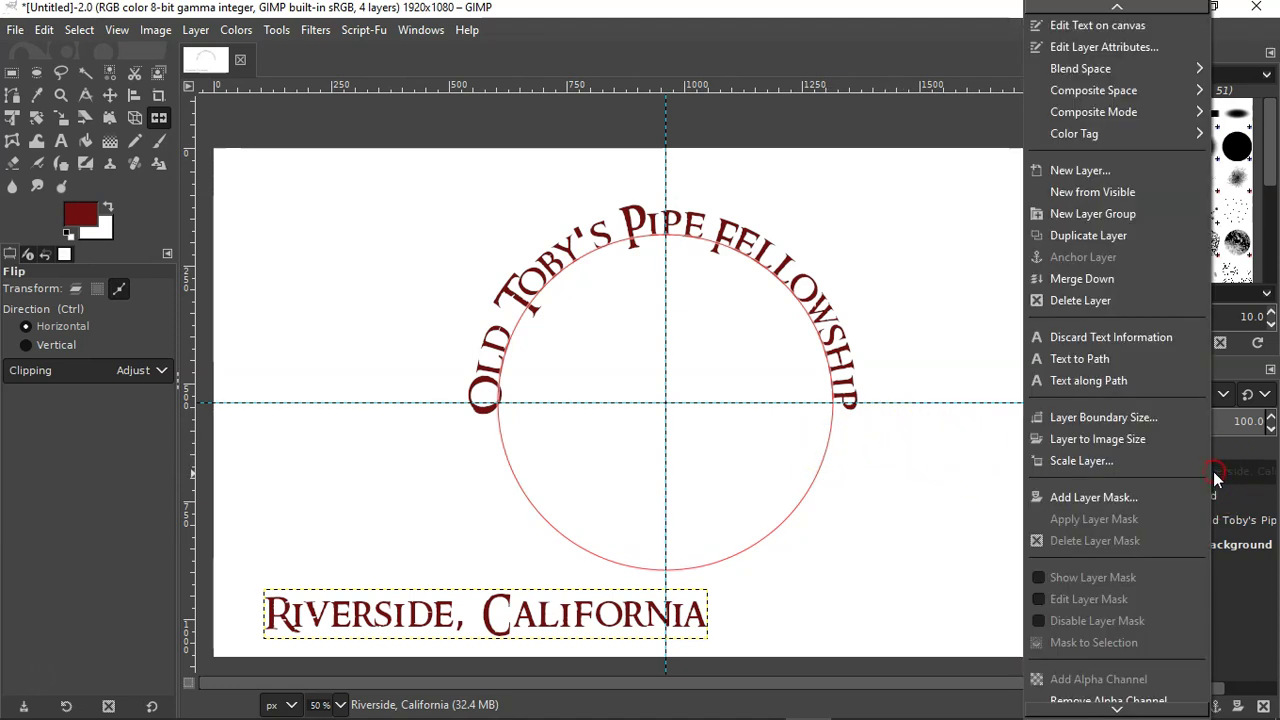
click(1080, 380)
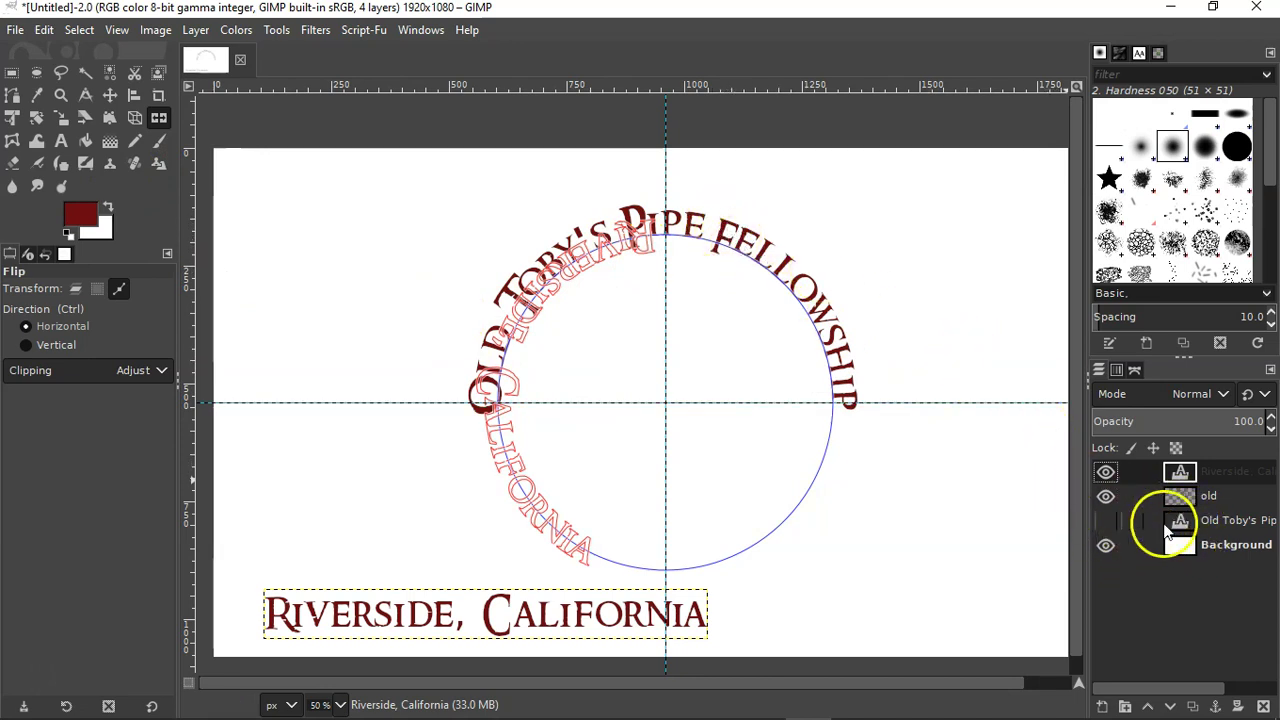
drag(1158, 421, 1098, 369)
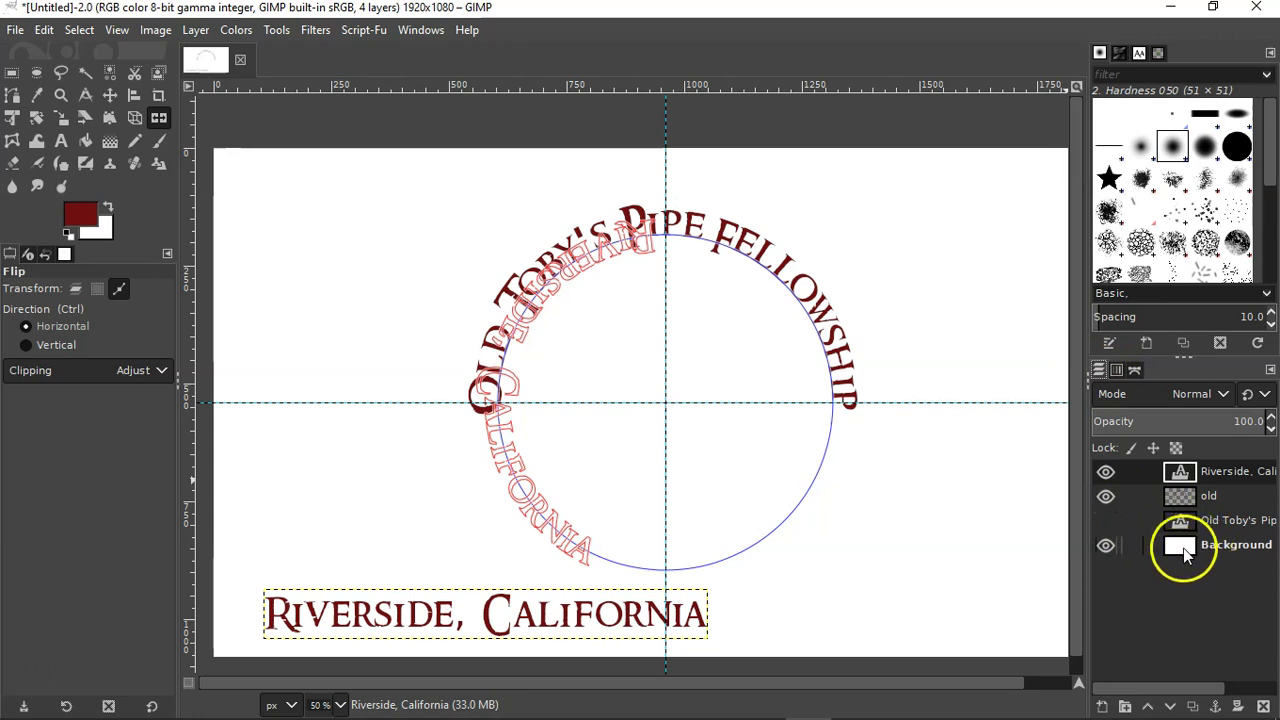
click(1105, 497)
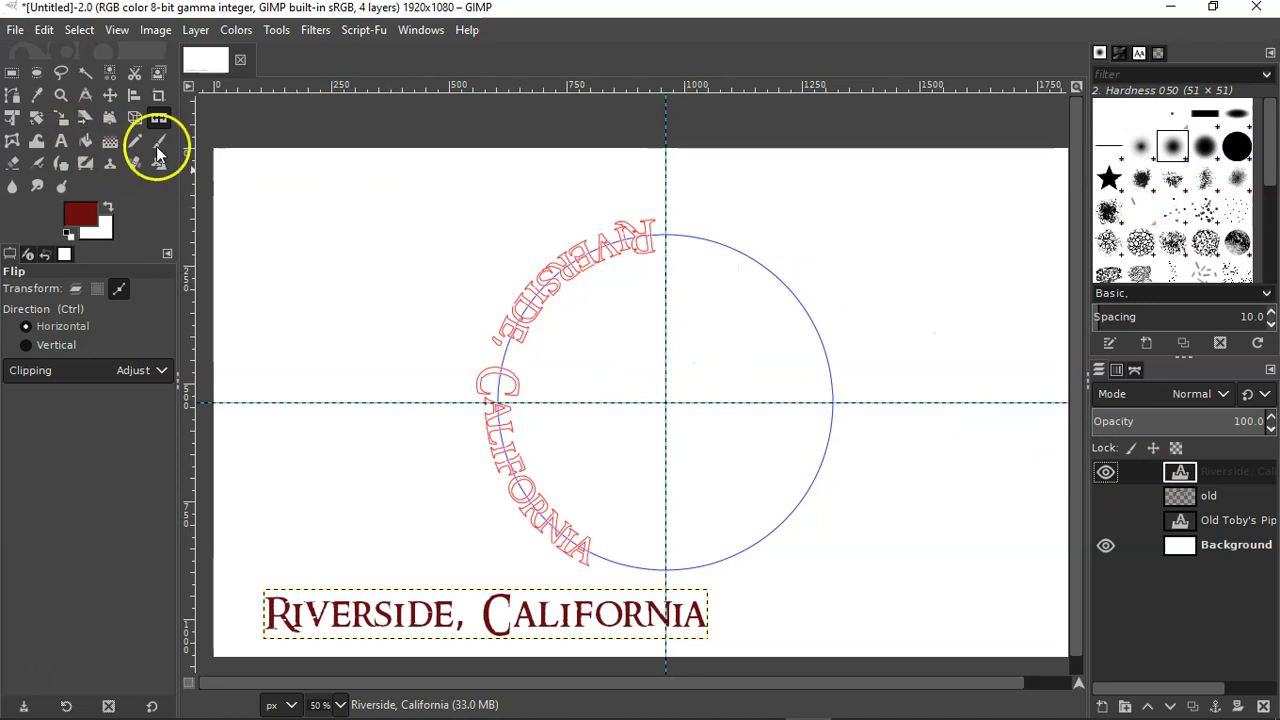
- Rotate the curved Riverside outline -102.29° about the circle's centre, adding a horizontal guide at 628 px
click(35, 117)
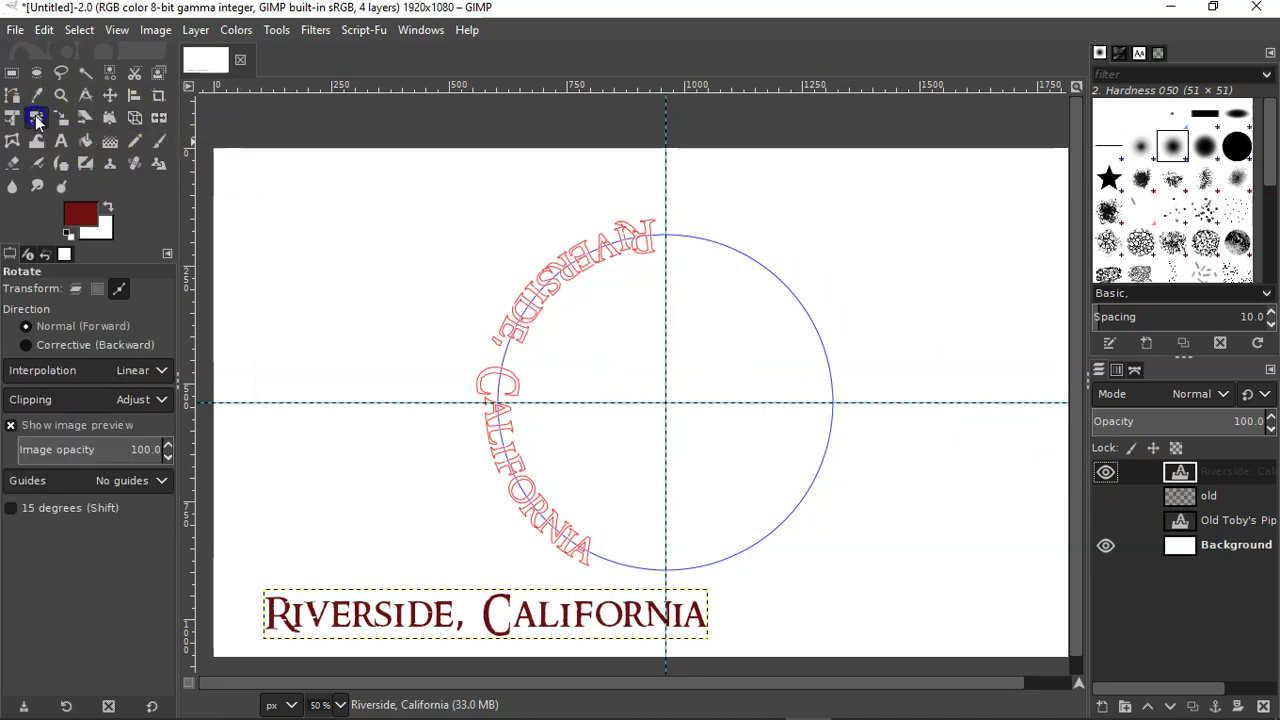
click(679, 253)
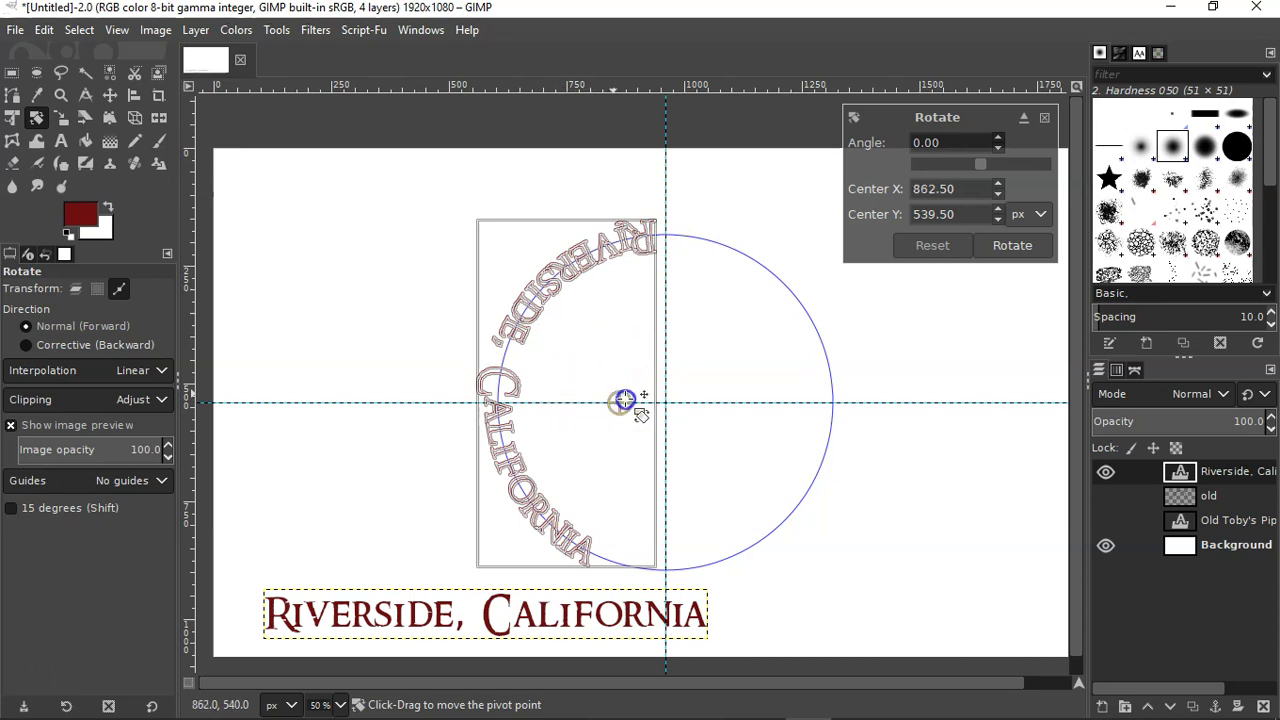
drag(624, 400, 651, 401)
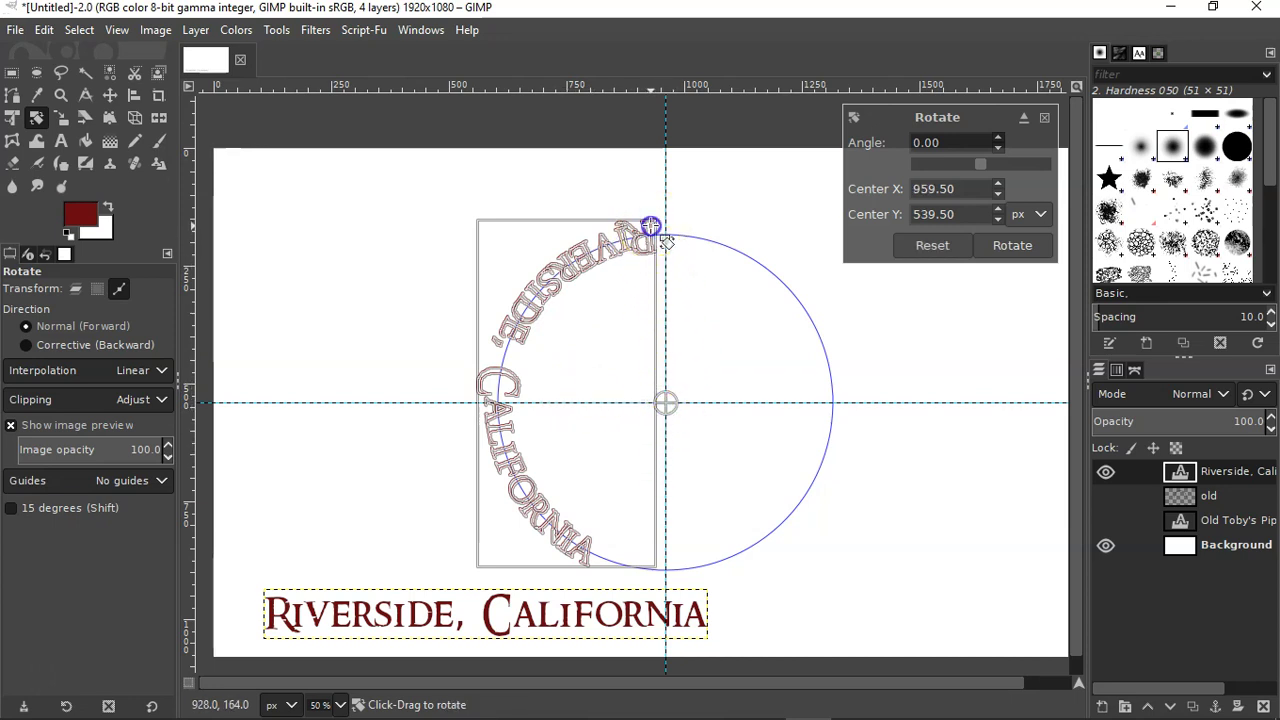
drag(650, 226, 558, 433)
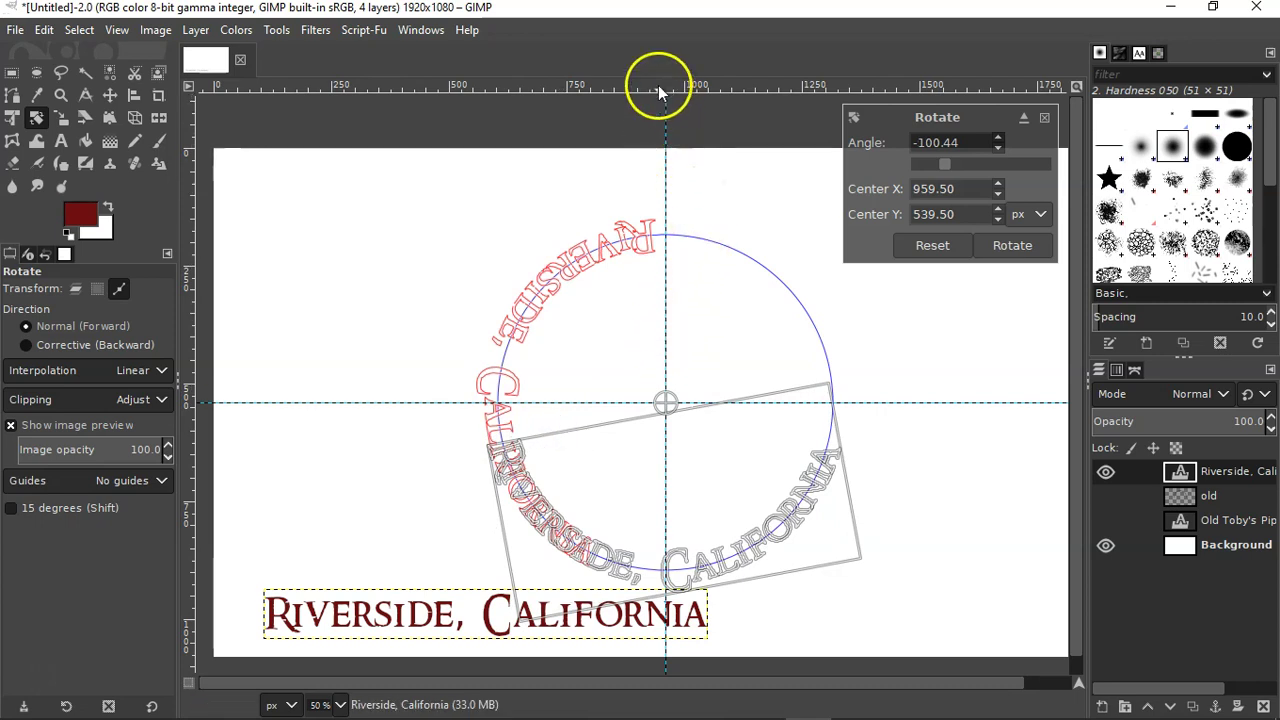
drag(655, 80, 662, 440)
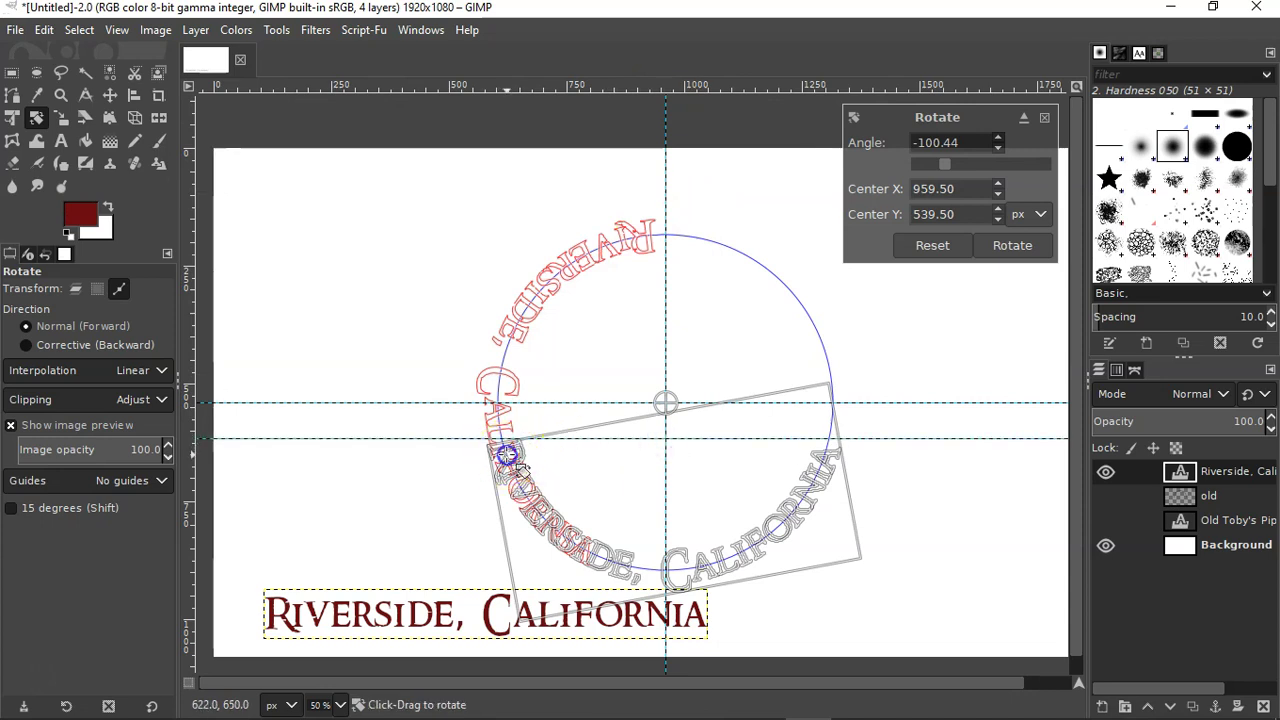
drag(519, 466, 521, 471)
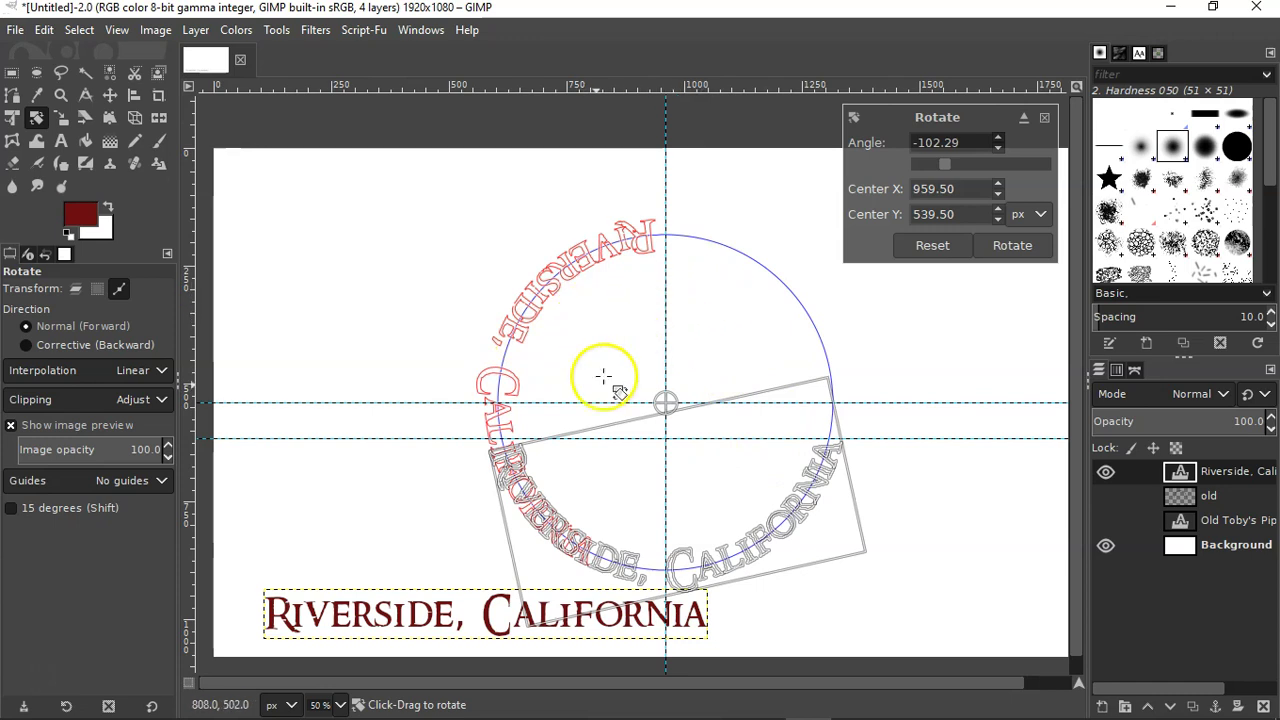
click(1012, 245)
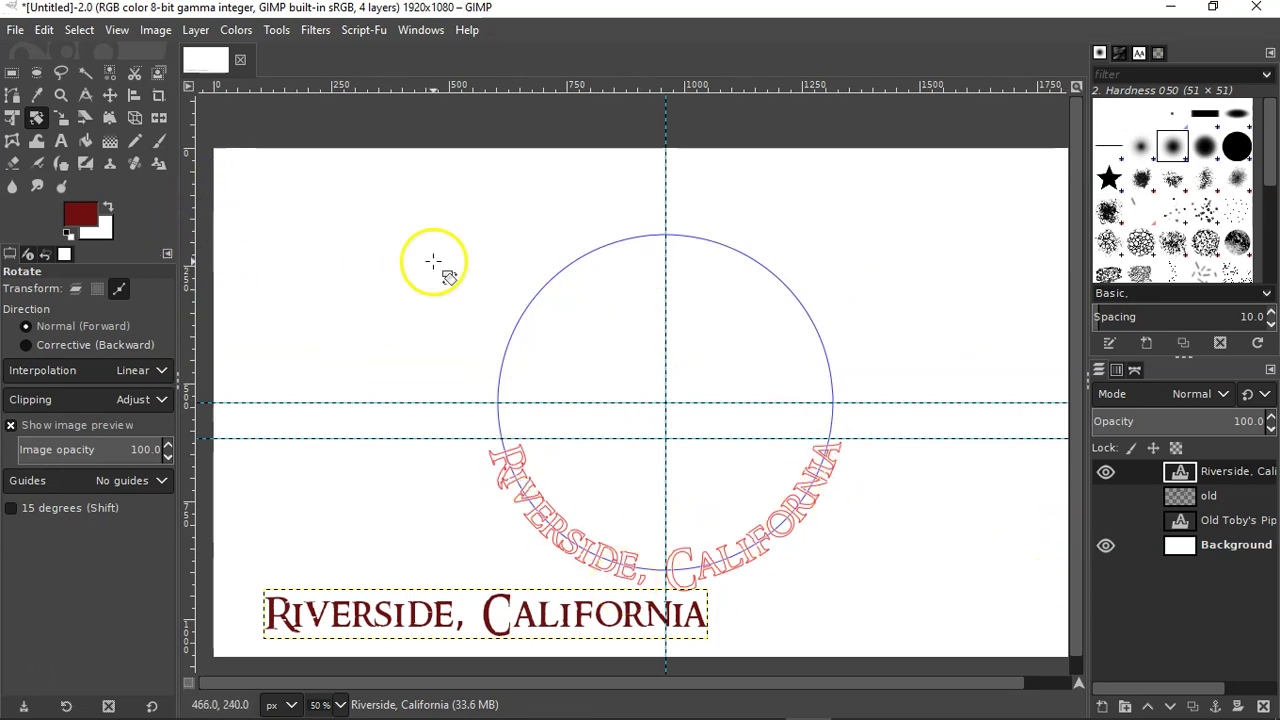
- Add a new transparent layer 'old #1' and turn the curved Riverside path into a selection
click(1101, 708)
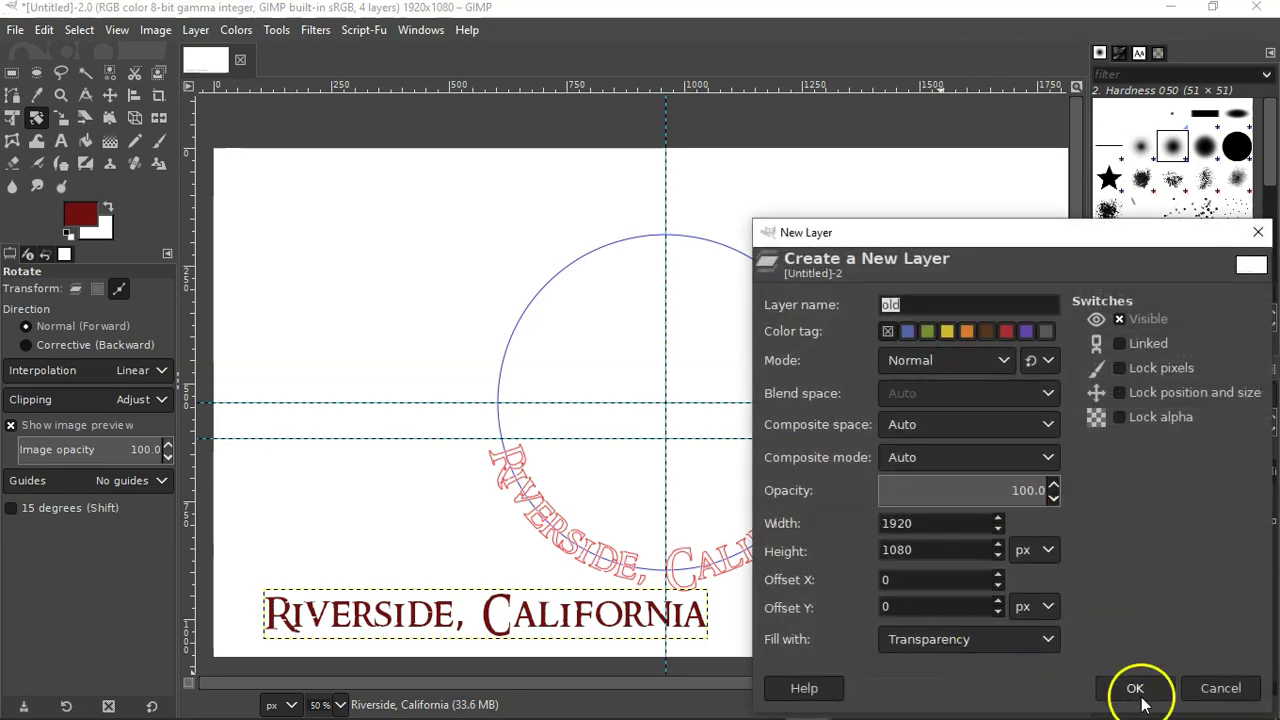
click(1134, 689)
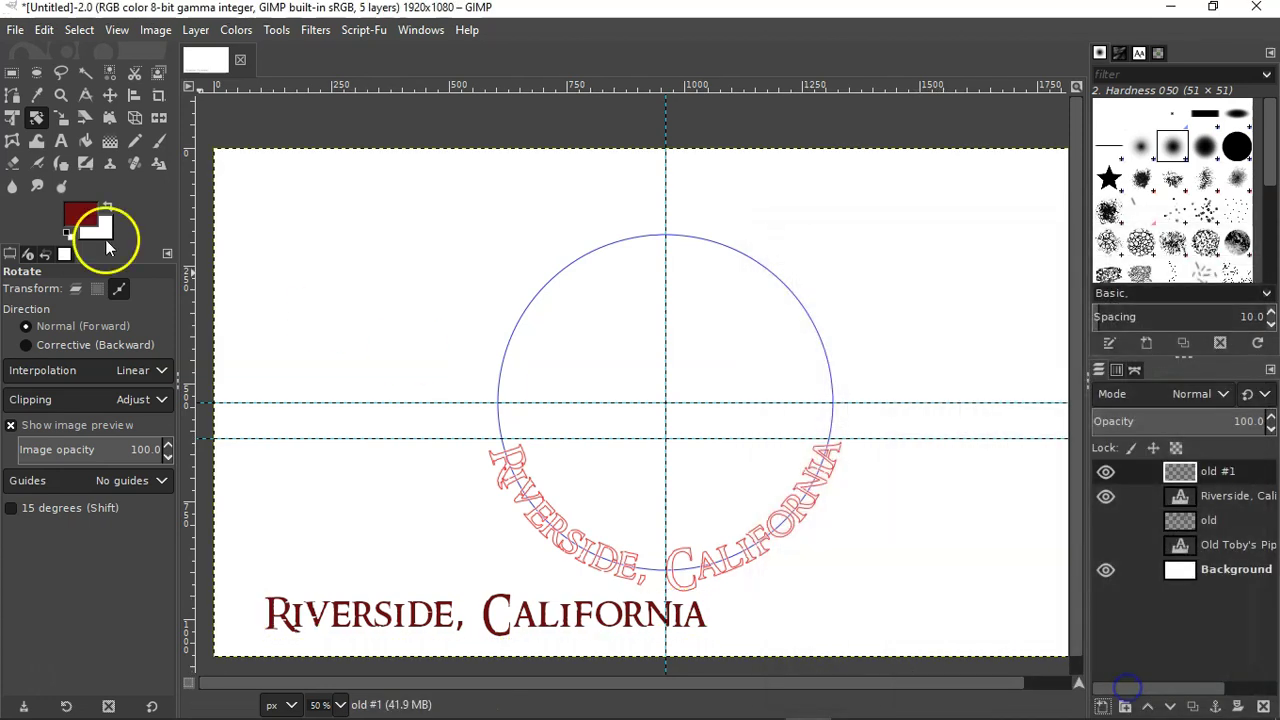
click(83, 143)
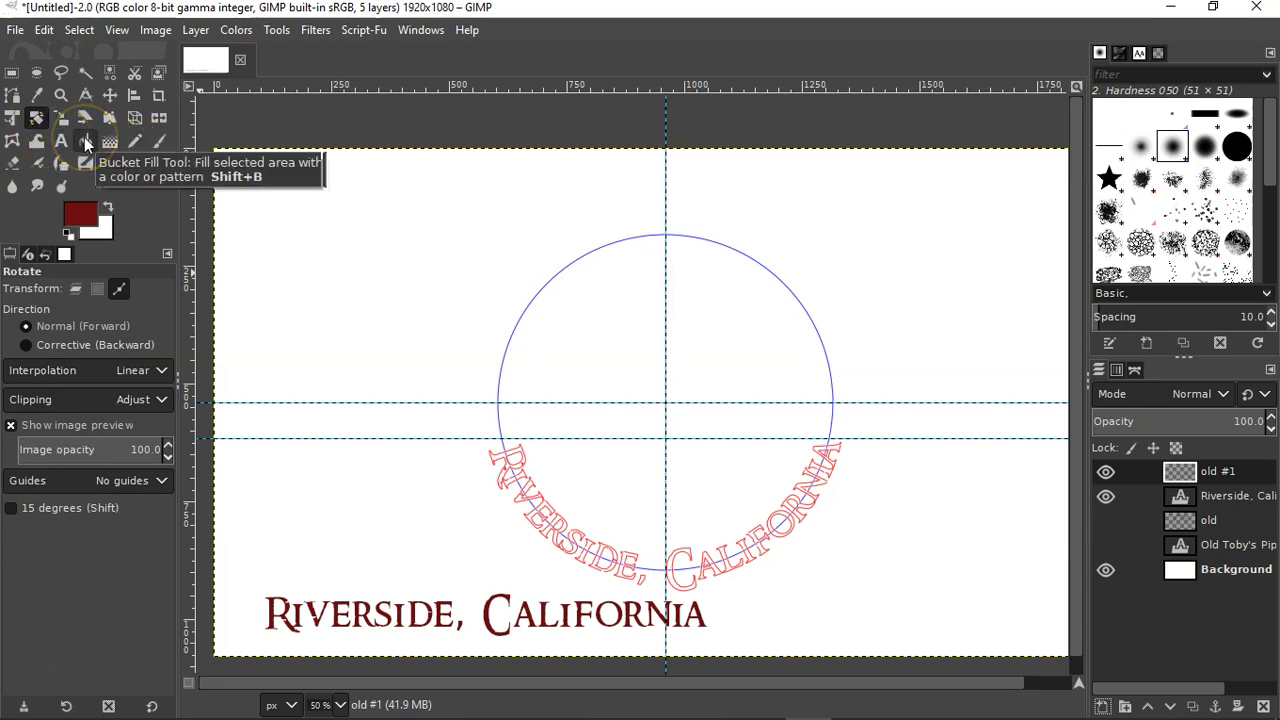
click(77, 31)
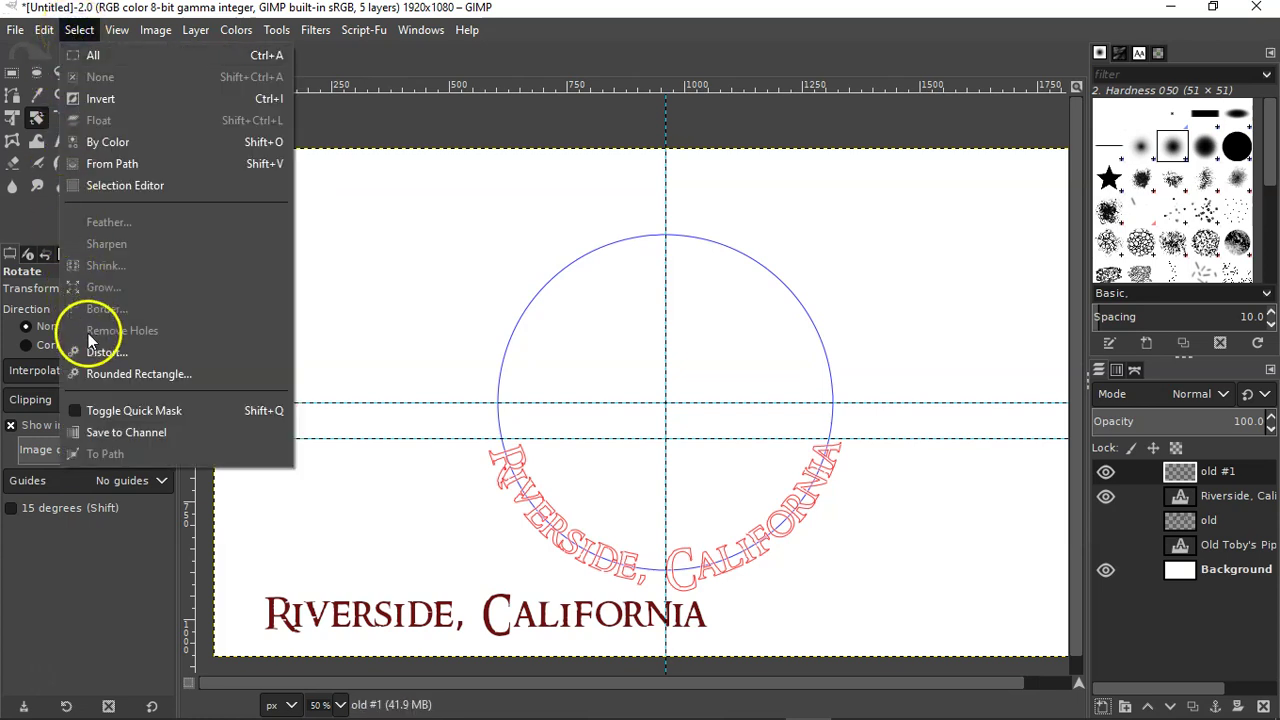
click(107, 165)
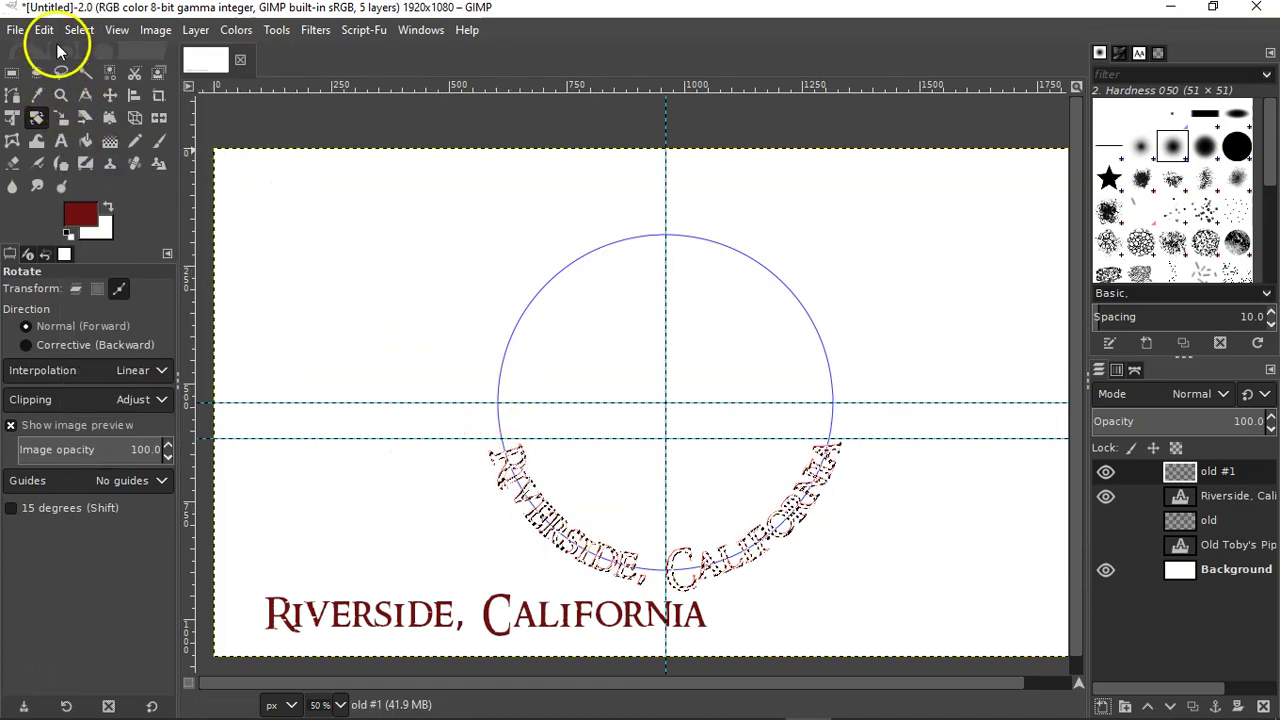
- Fill the curved 'Riverside, California' selection with the dark red foreground colour
click(85, 139)
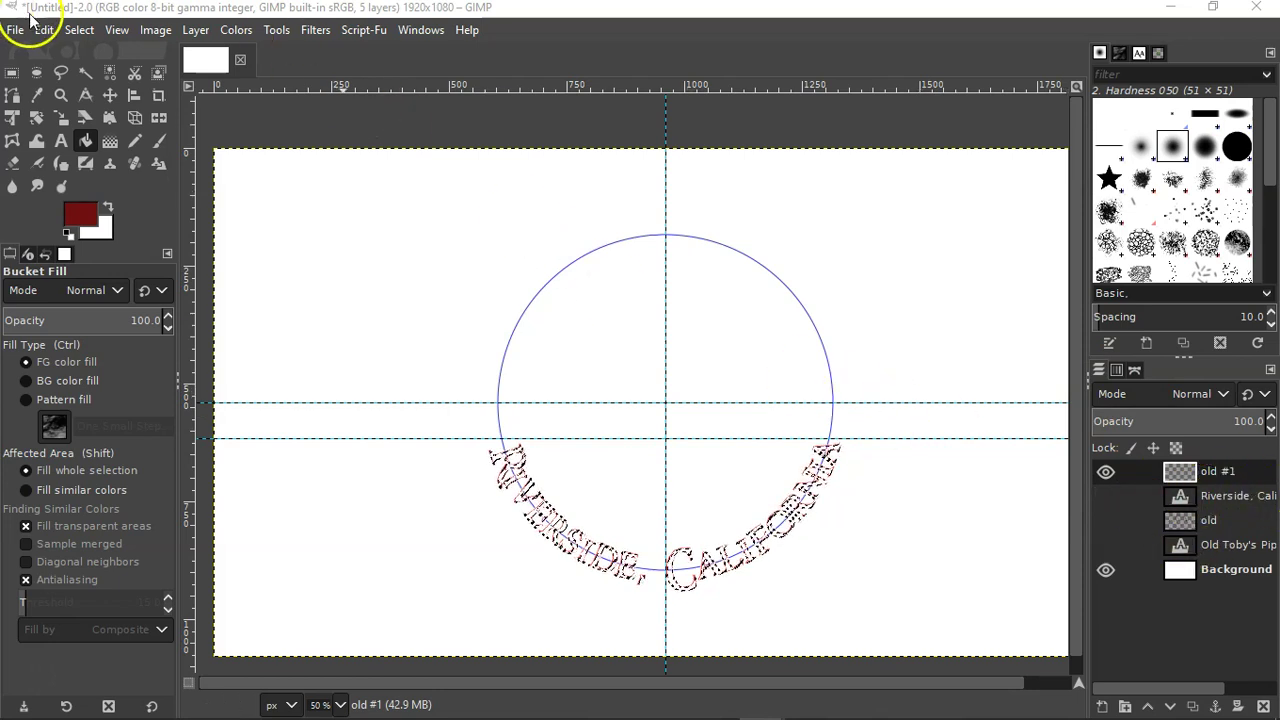
click(78, 32)
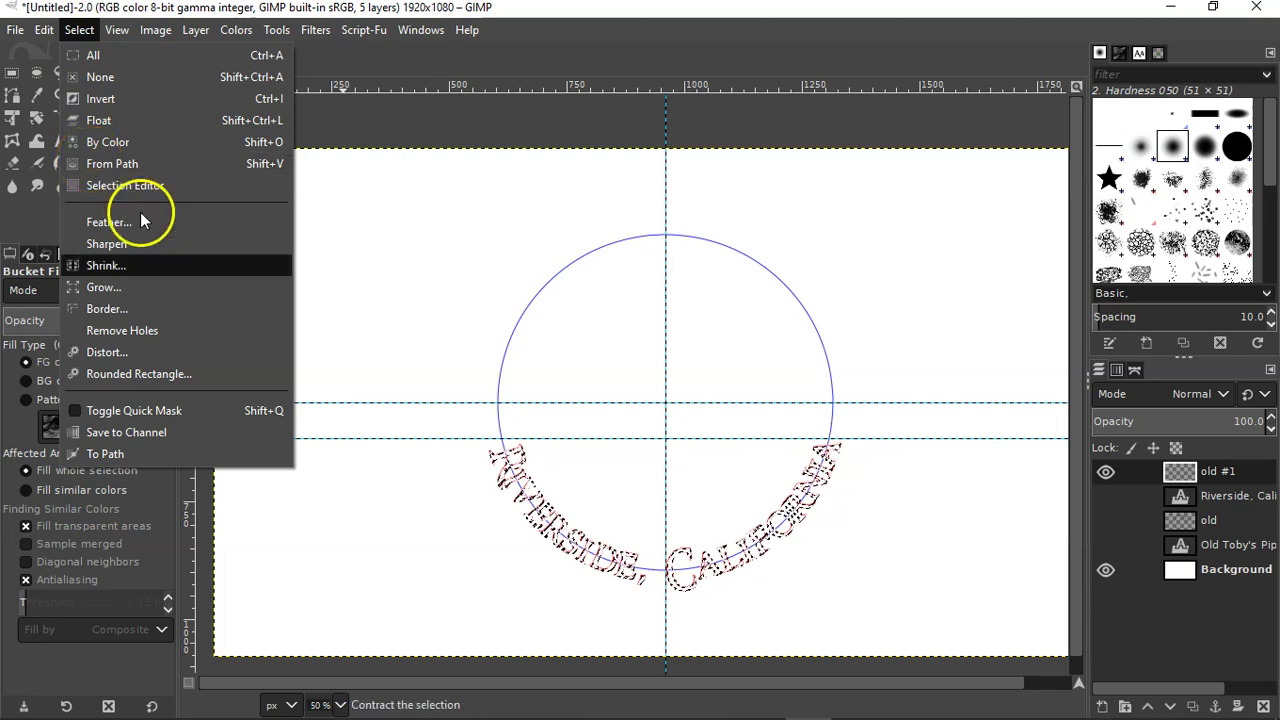
click(443, 214)
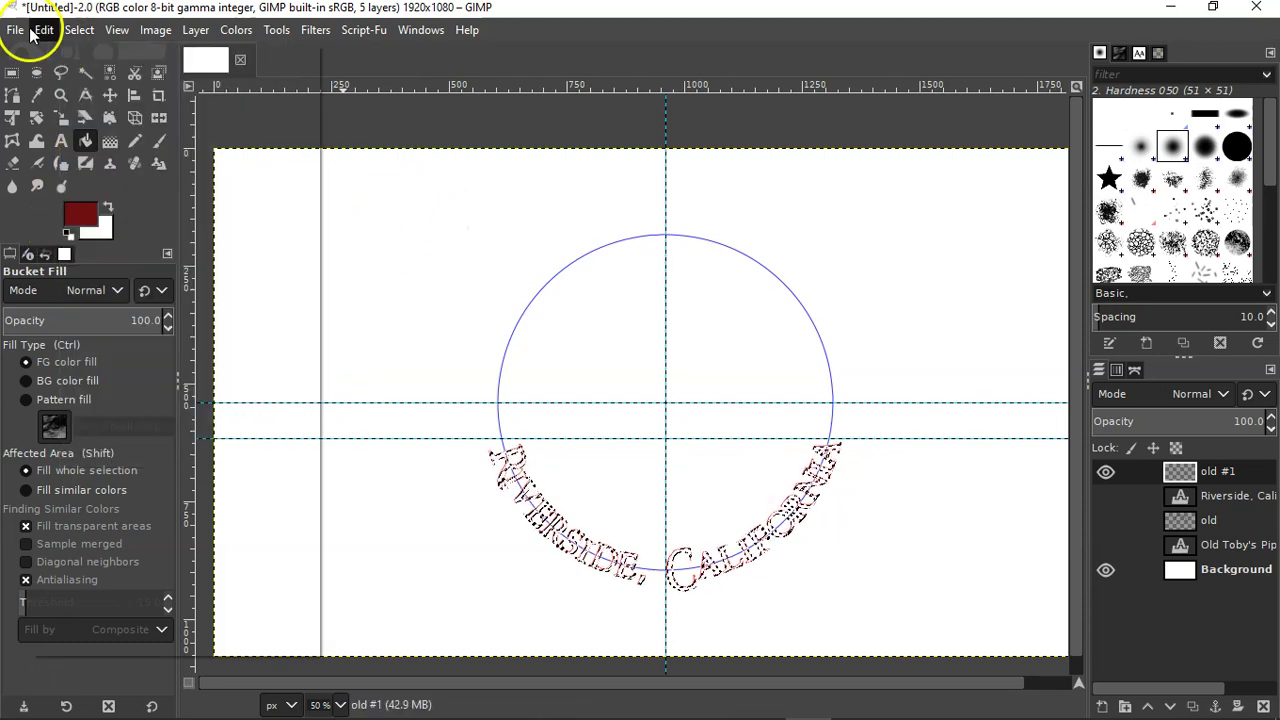
click(43, 31)
mouse_move(117, 29)
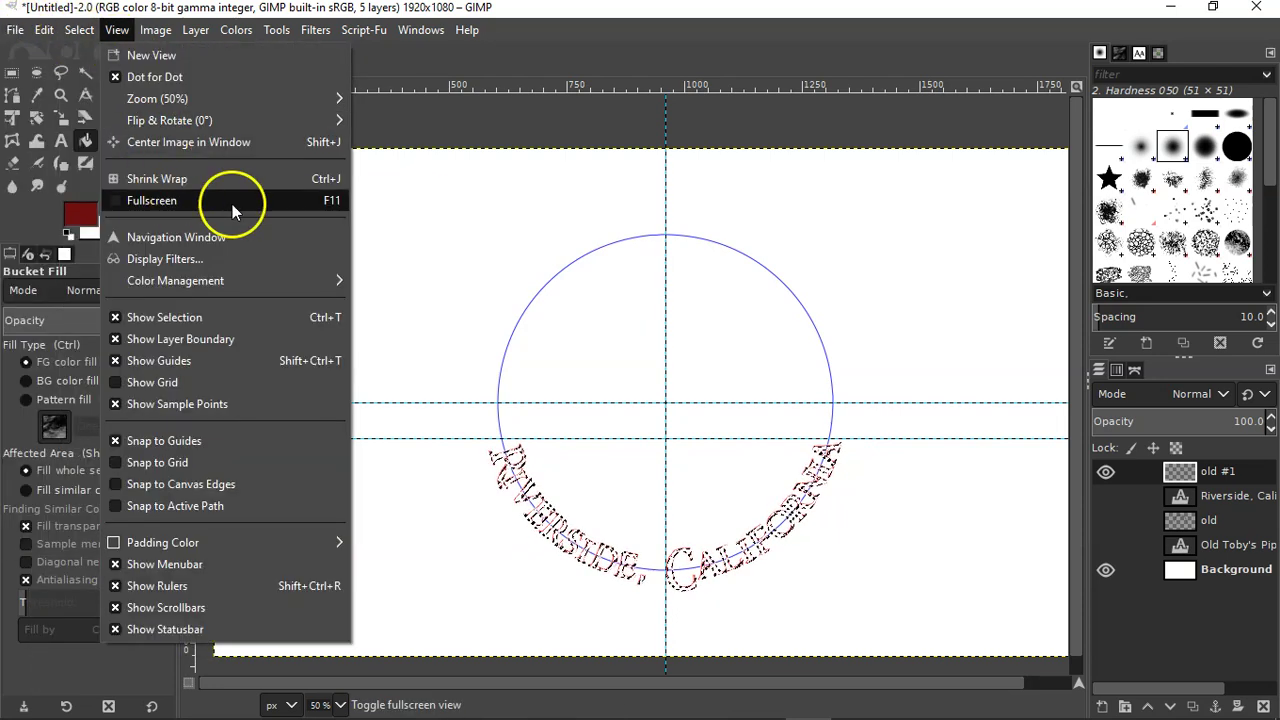
click(72, 222)
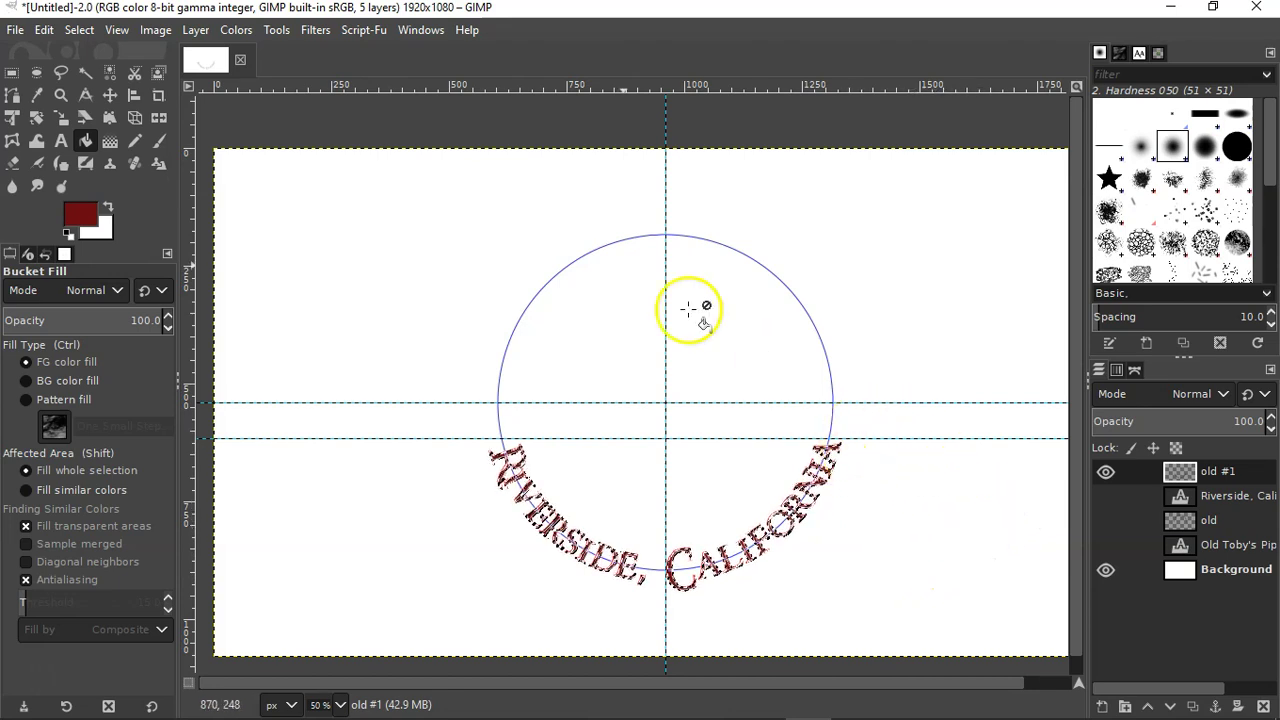
- Clear the selection around the text
click(80, 30)
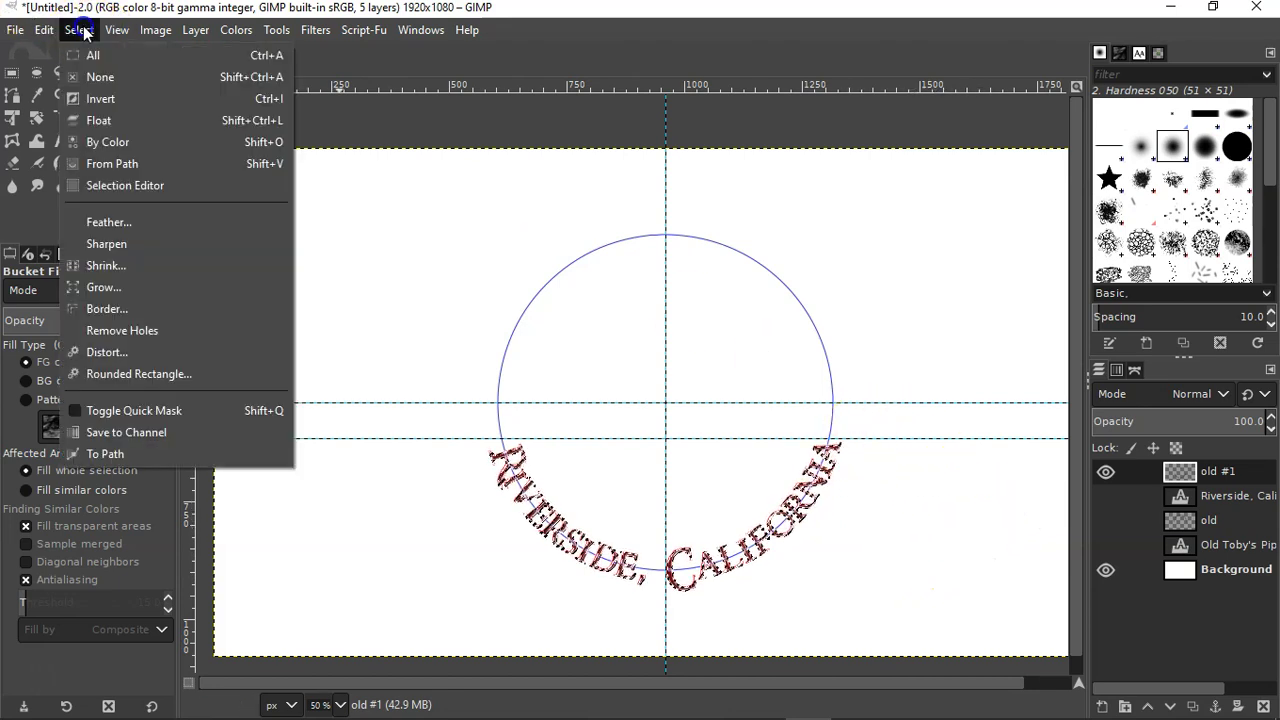
click(92, 98)
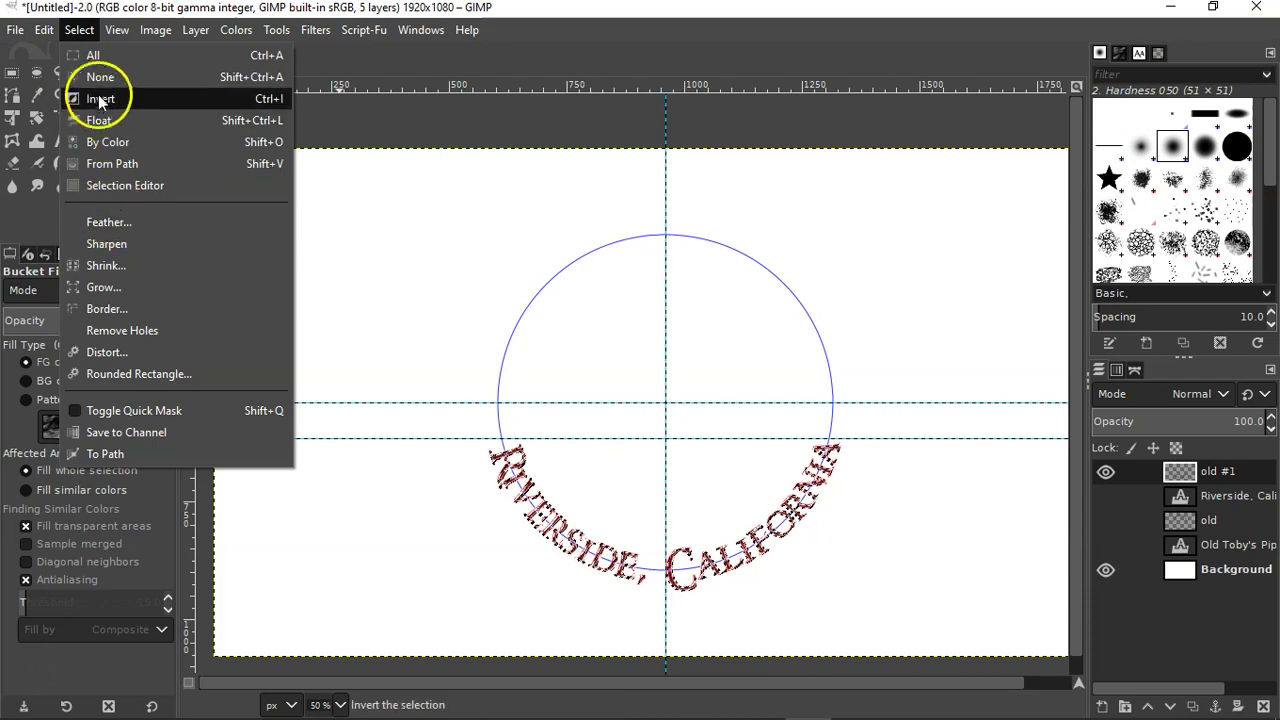
click(103, 78)
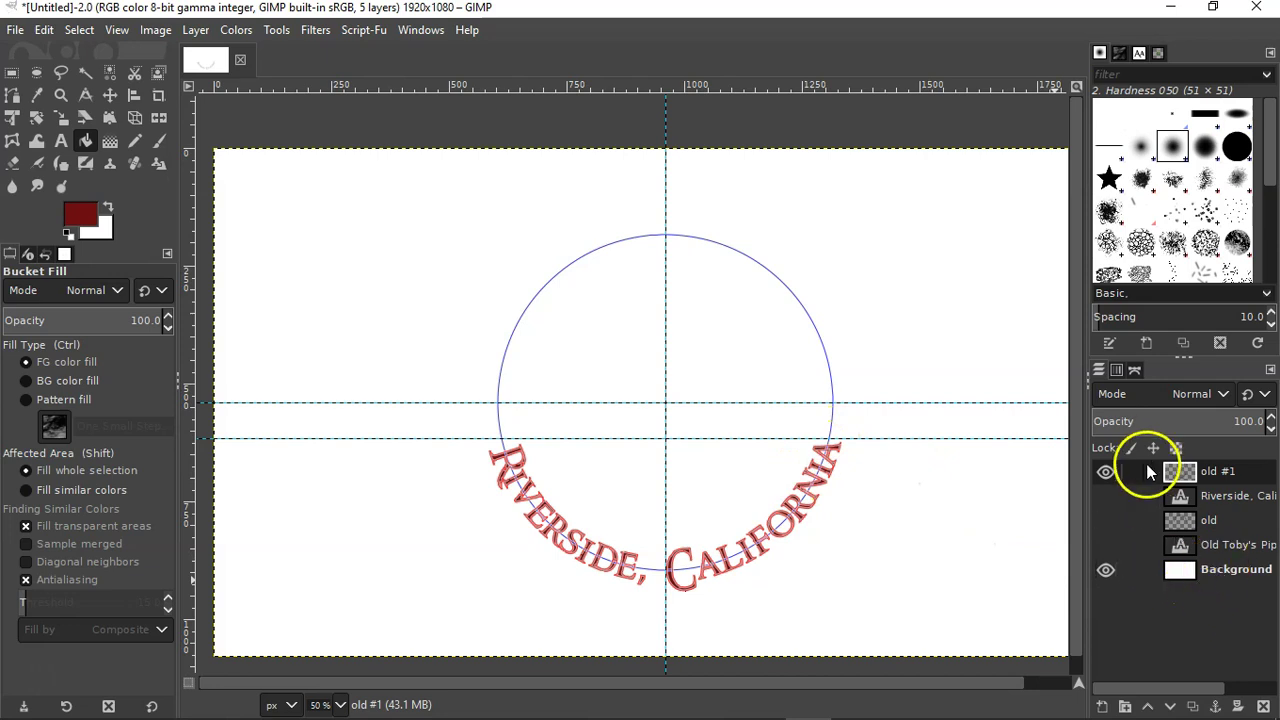
- Hide the Riverside text path outline in the Paths list, keeping the circle path visible
click(1134, 370)
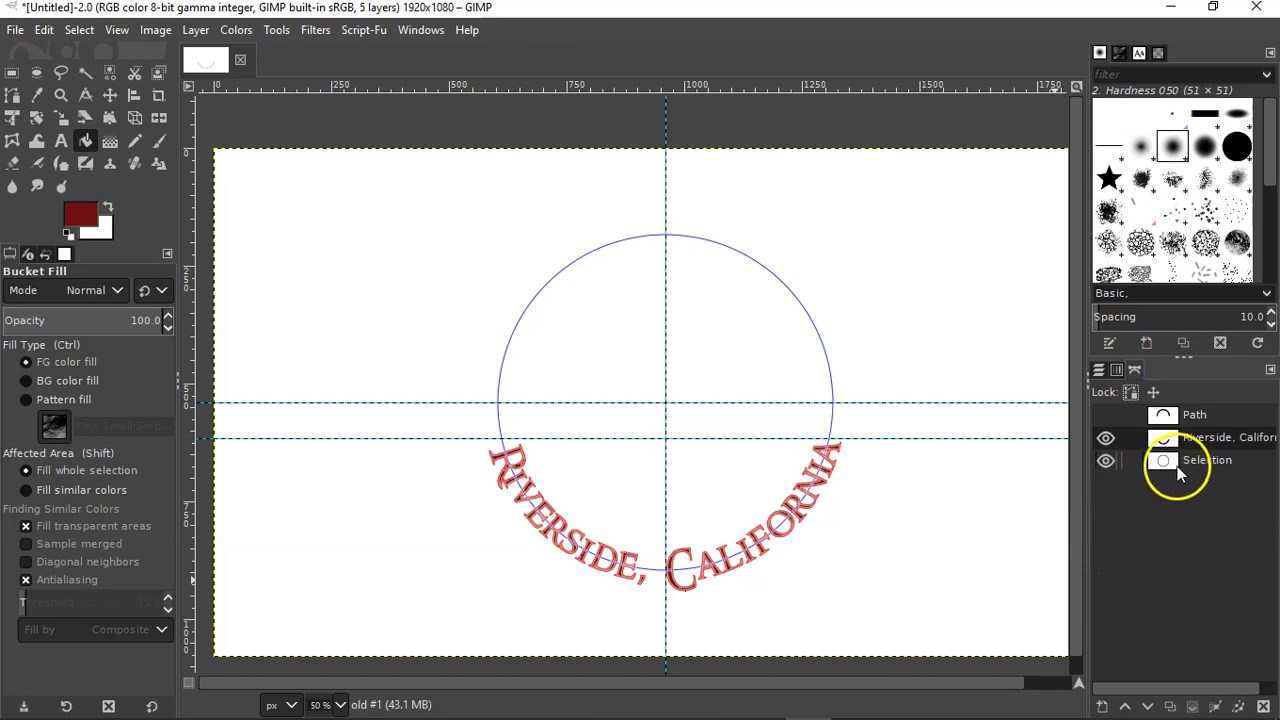
click(1105, 462)
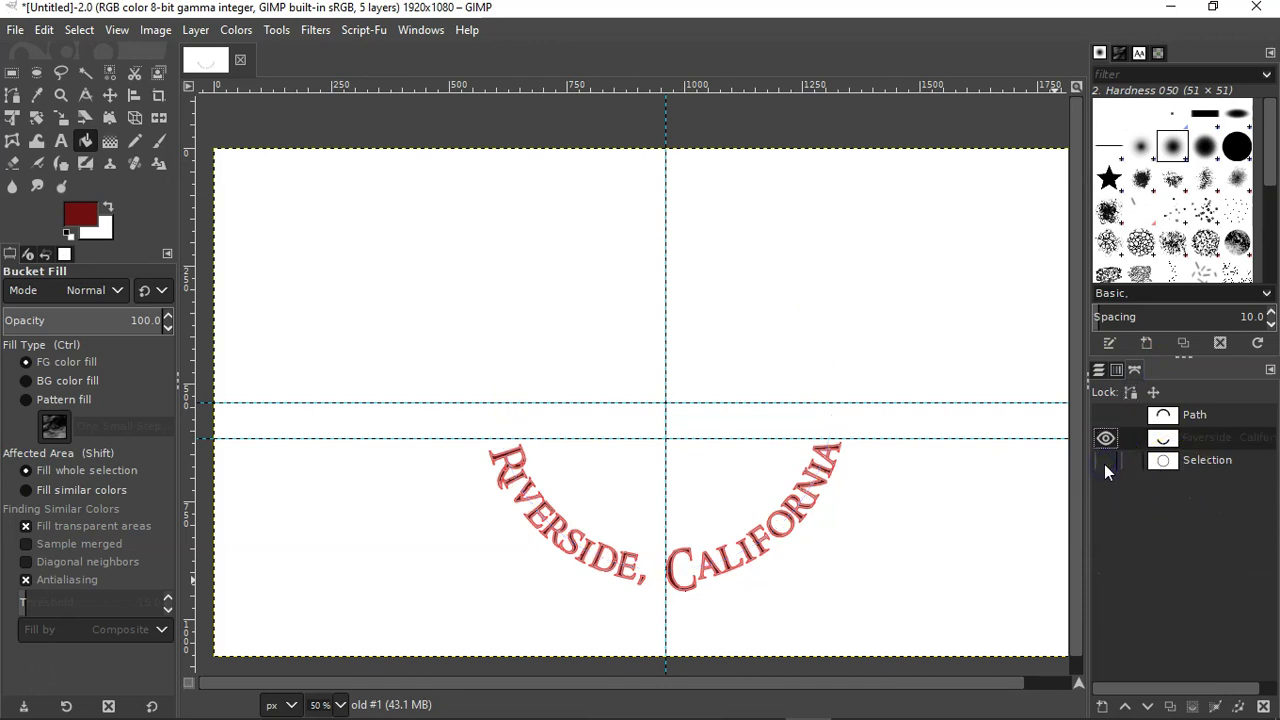
click(1105, 462)
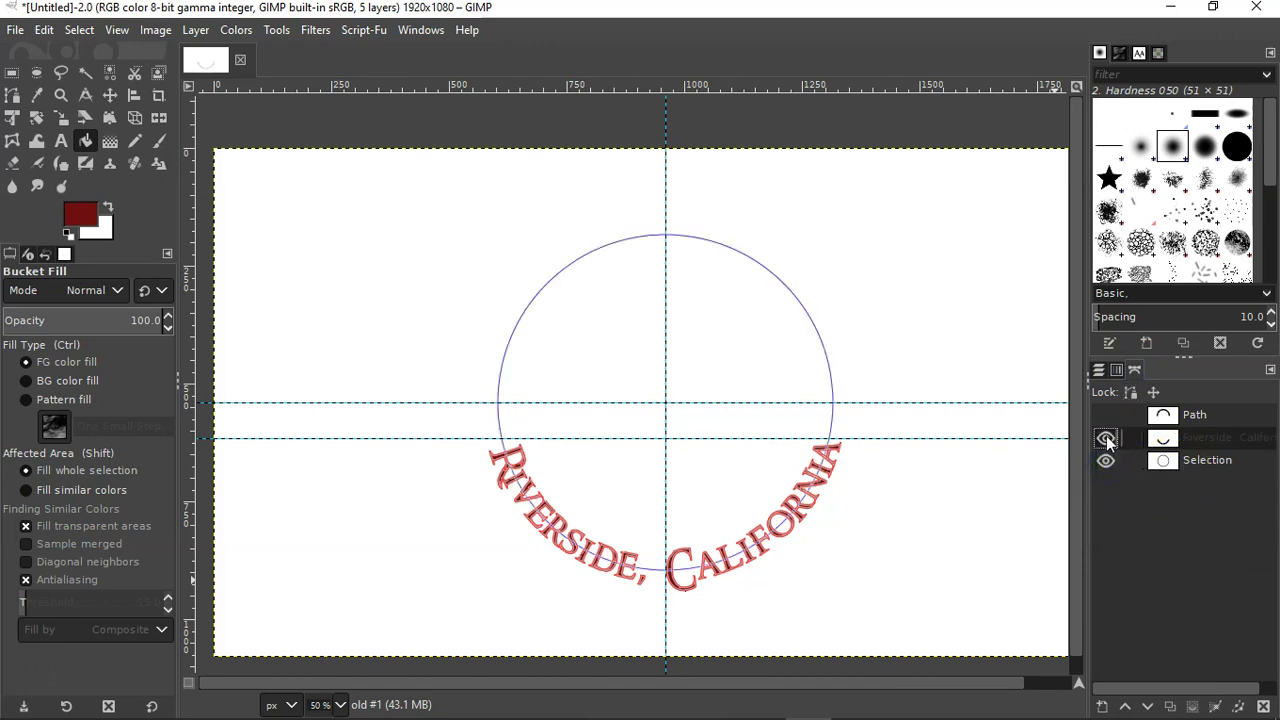
click(1106, 439)
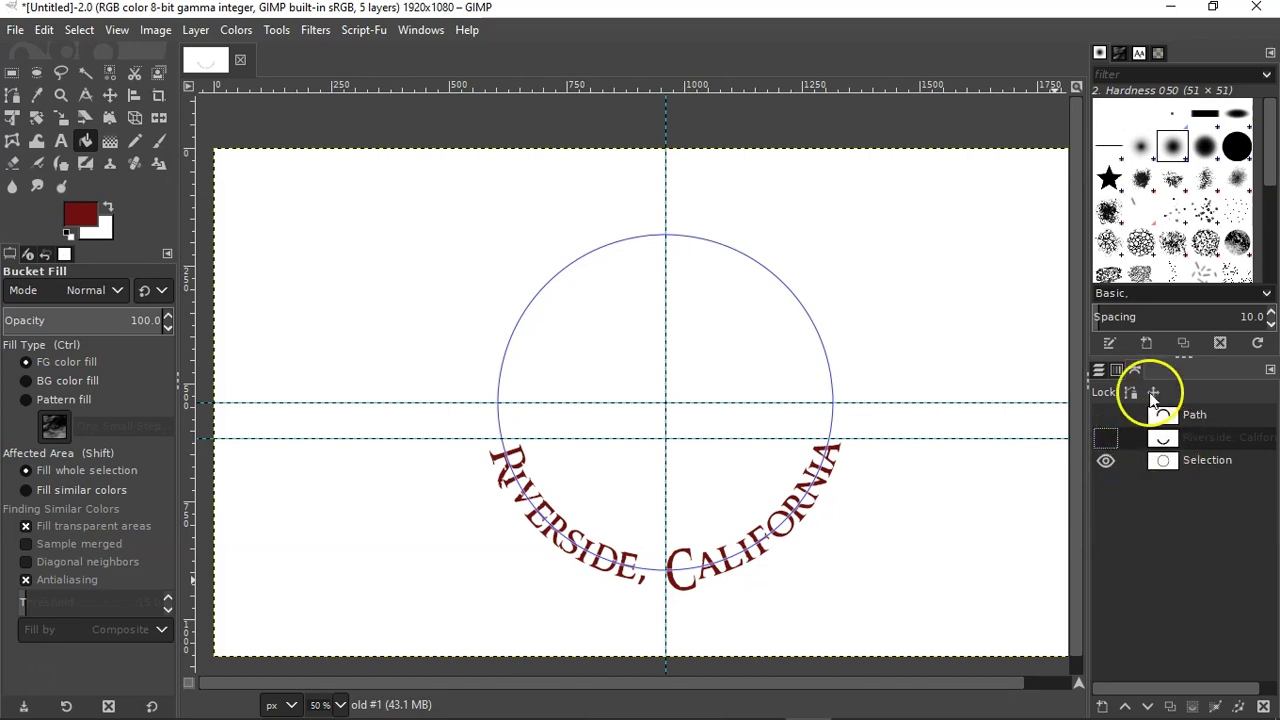
click(1097, 369)
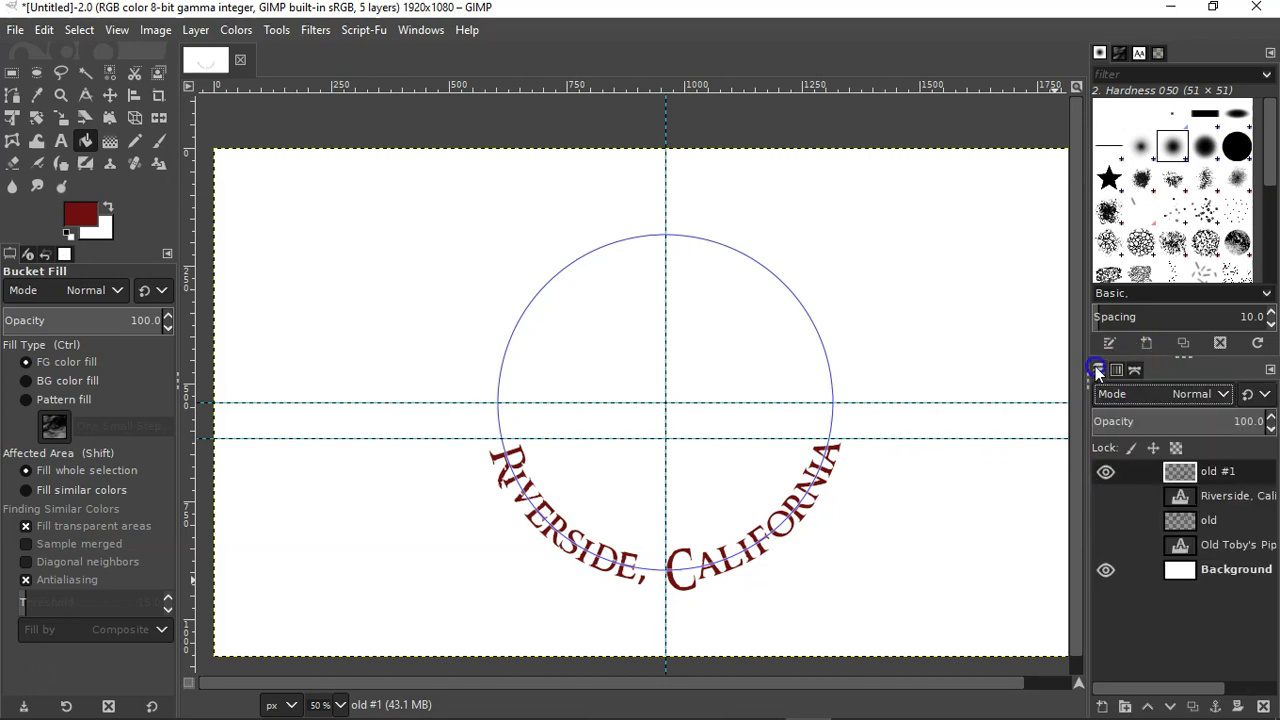
- Keep the flat Riverside text hidden and show the arched 'Old Toby's Pipe Fellowship' layer
click(1105, 494)
click(1105, 494)
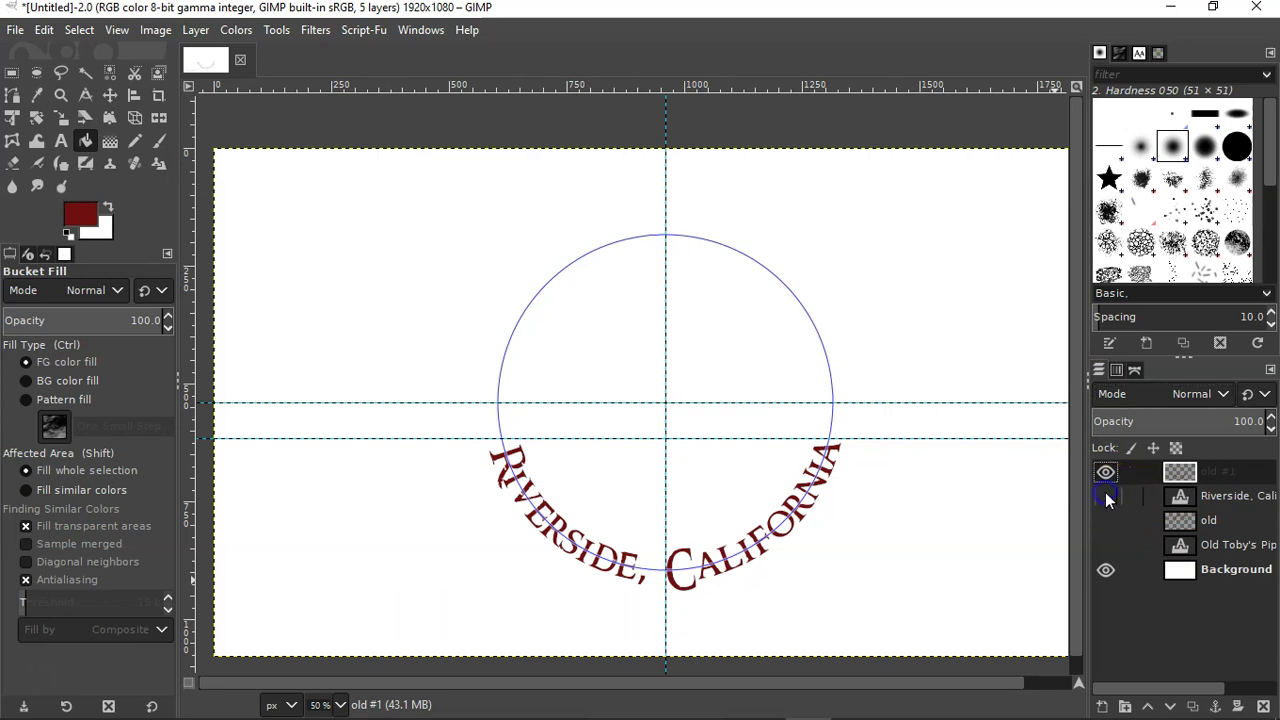
click(1105, 520)
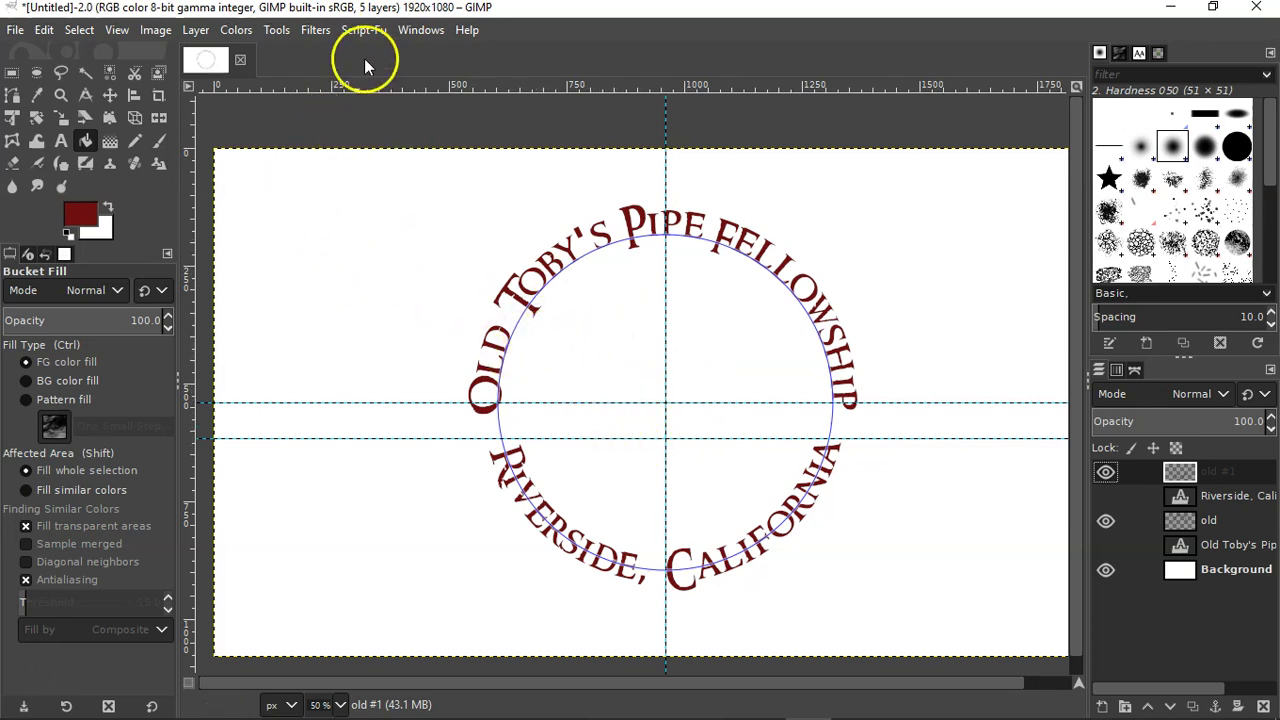
- Apply Bevel and Emboss with default Outer Bevel settings to the curved 'Riverside, California' text
click(373, 31)
mouse_move(373, 50)
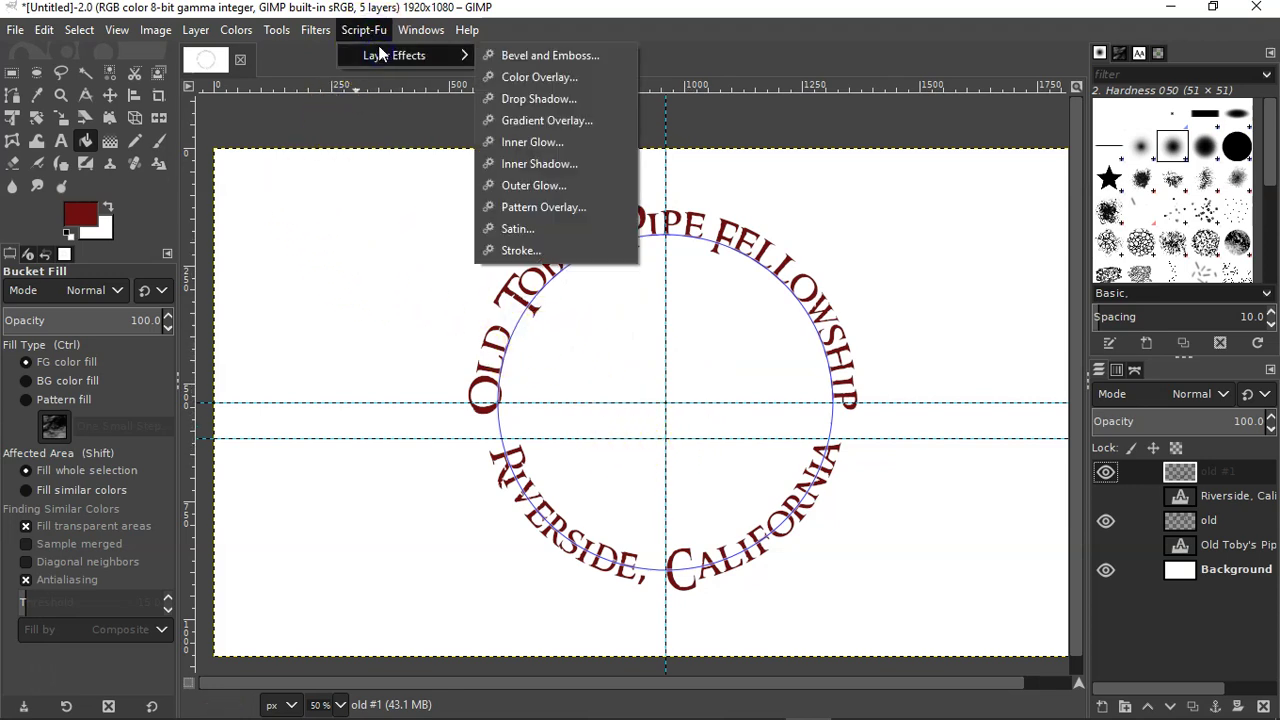
click(556, 55)
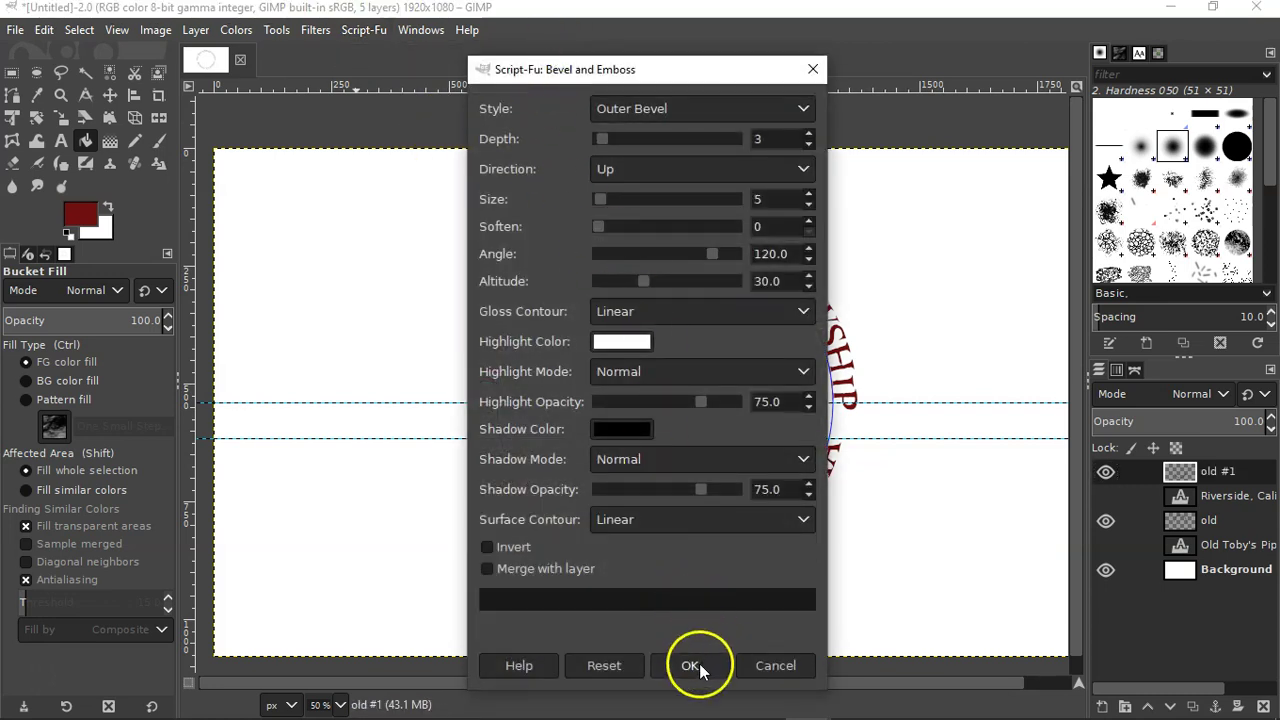
click(699, 670)
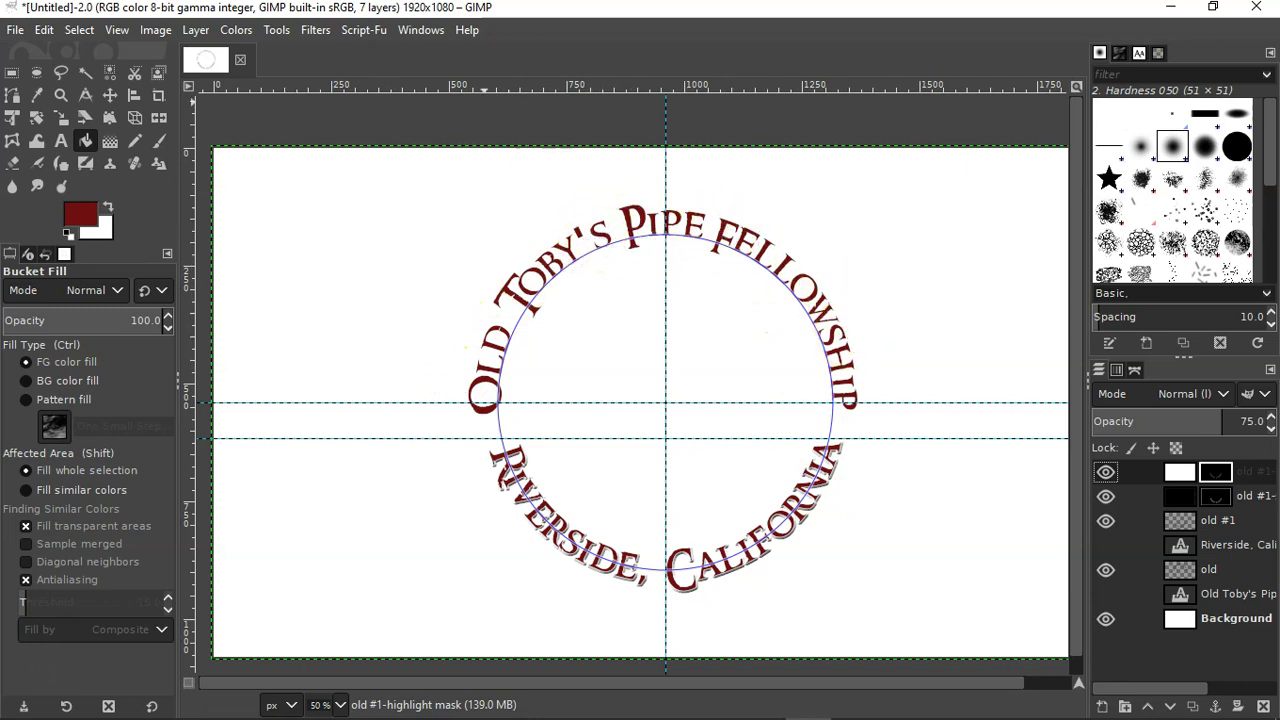
- Undo the bevel and emboss, the layer visibility changes and the selection clearing
click(44, 30)
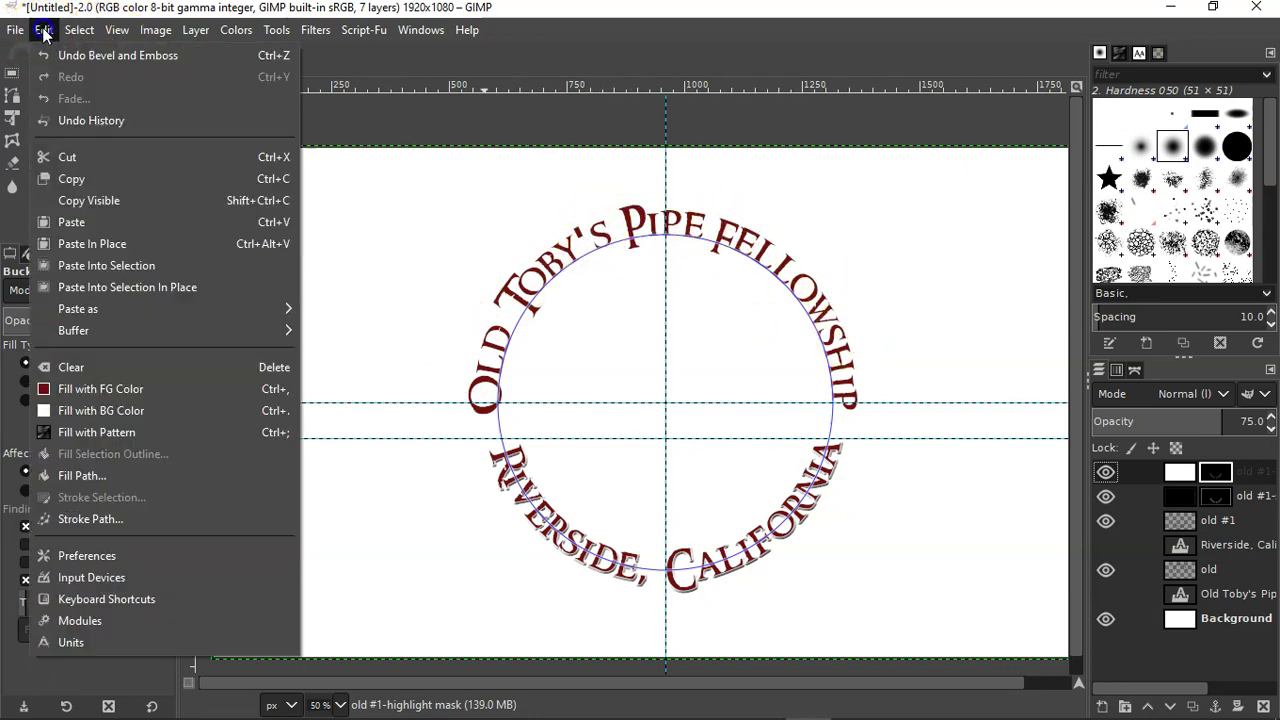
click(53, 55)
click(40, 30)
click(55, 55)
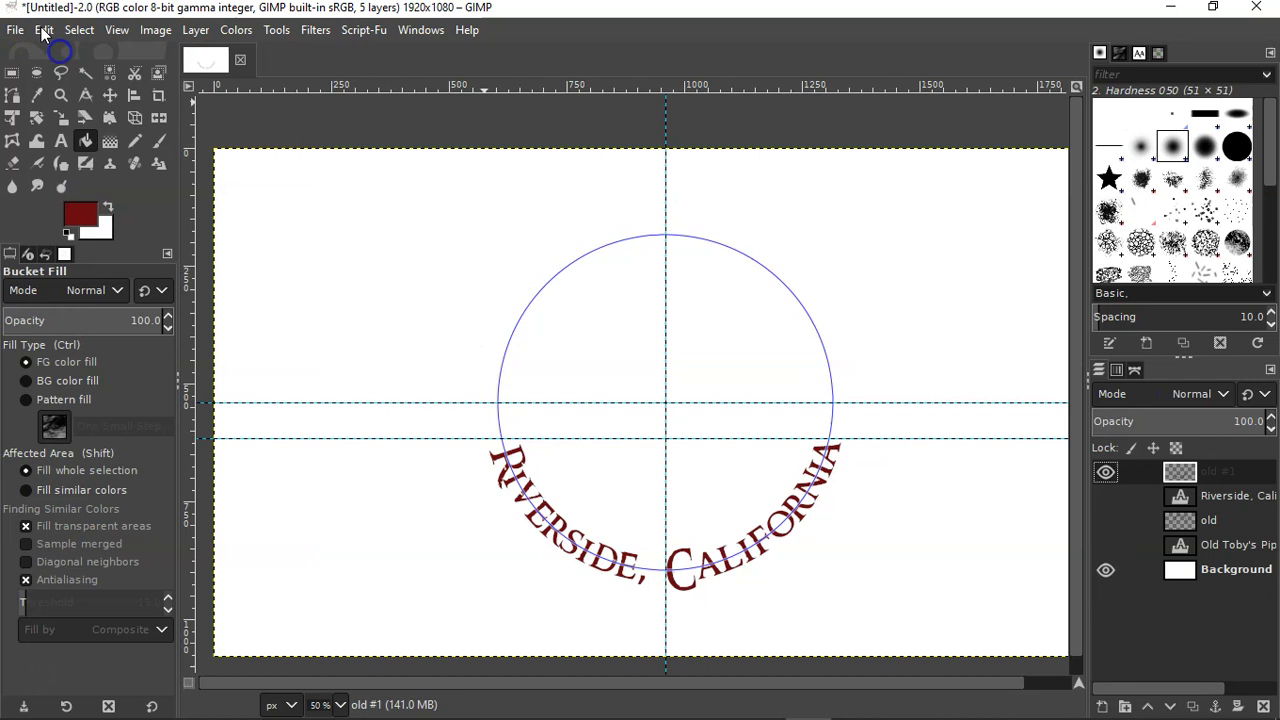
click(44, 30)
click(55, 55)
click(44, 30)
click(55, 55)
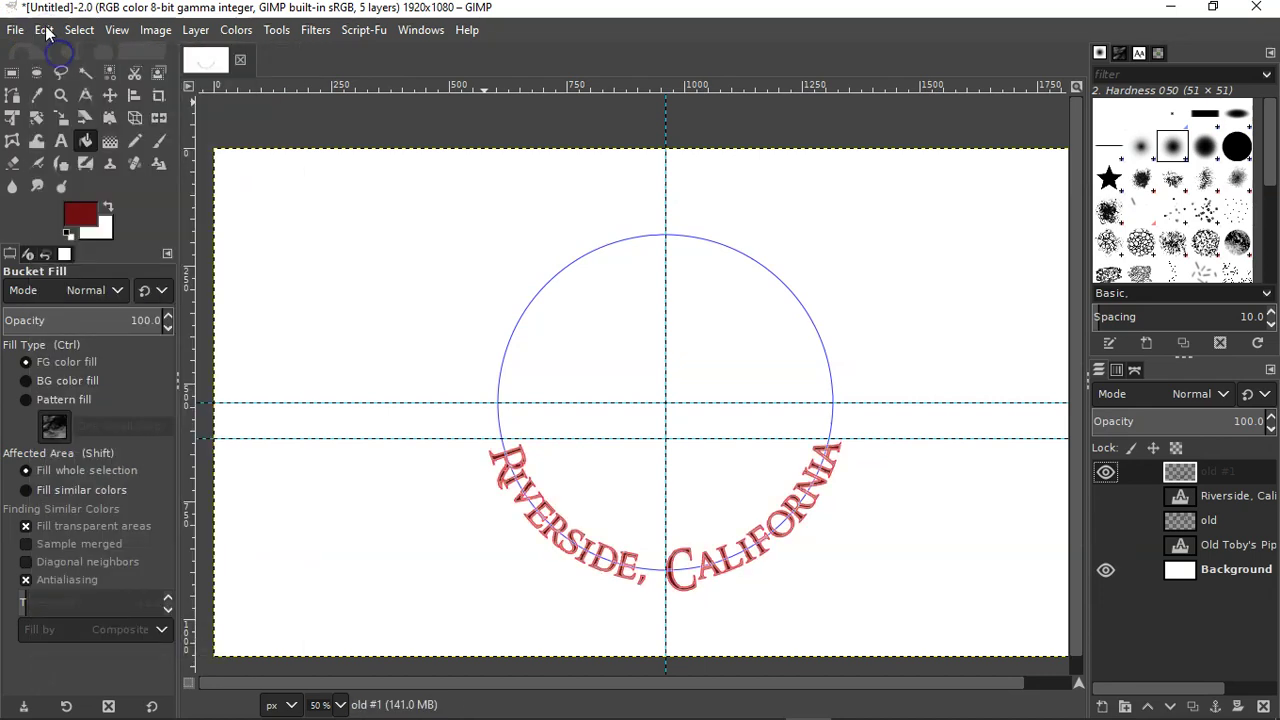
click(44, 30)
click(55, 55)
click(46, 29)
click(58, 55)
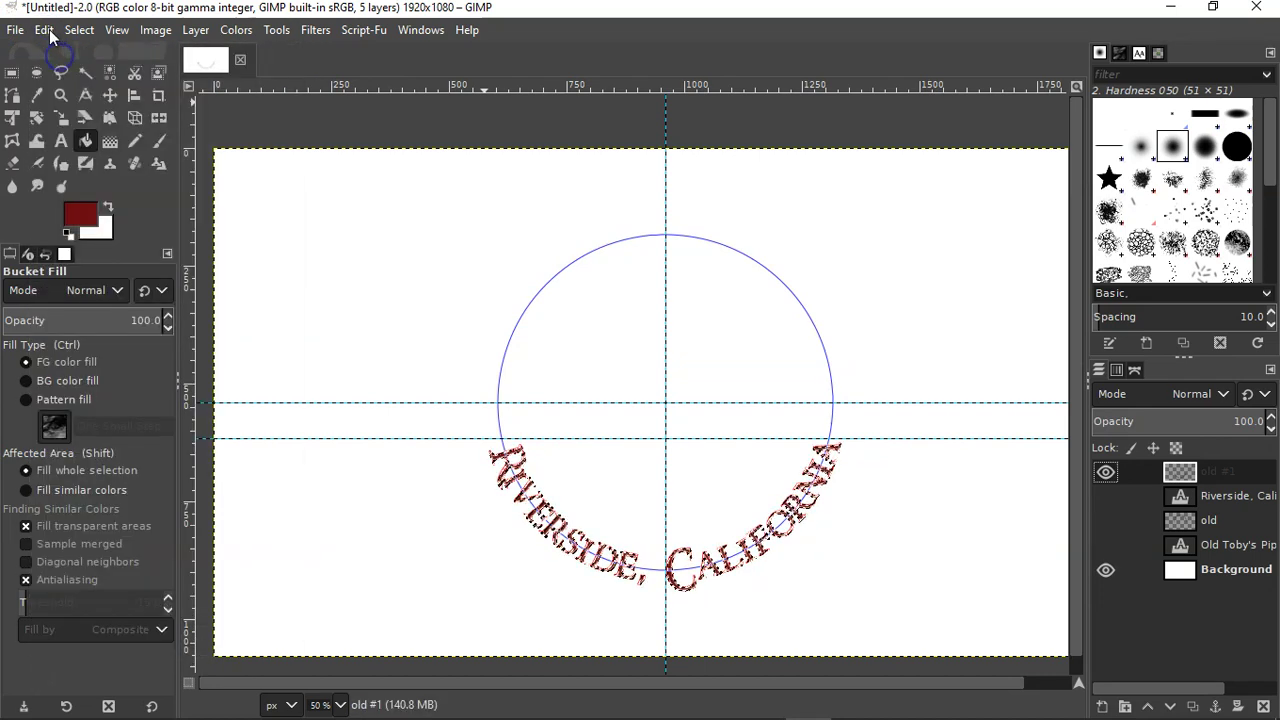
click(47, 29)
- Undo the fill, path-to-selection, curved text layer, rotation, guide and text path
click(60, 53)
click(46, 30)
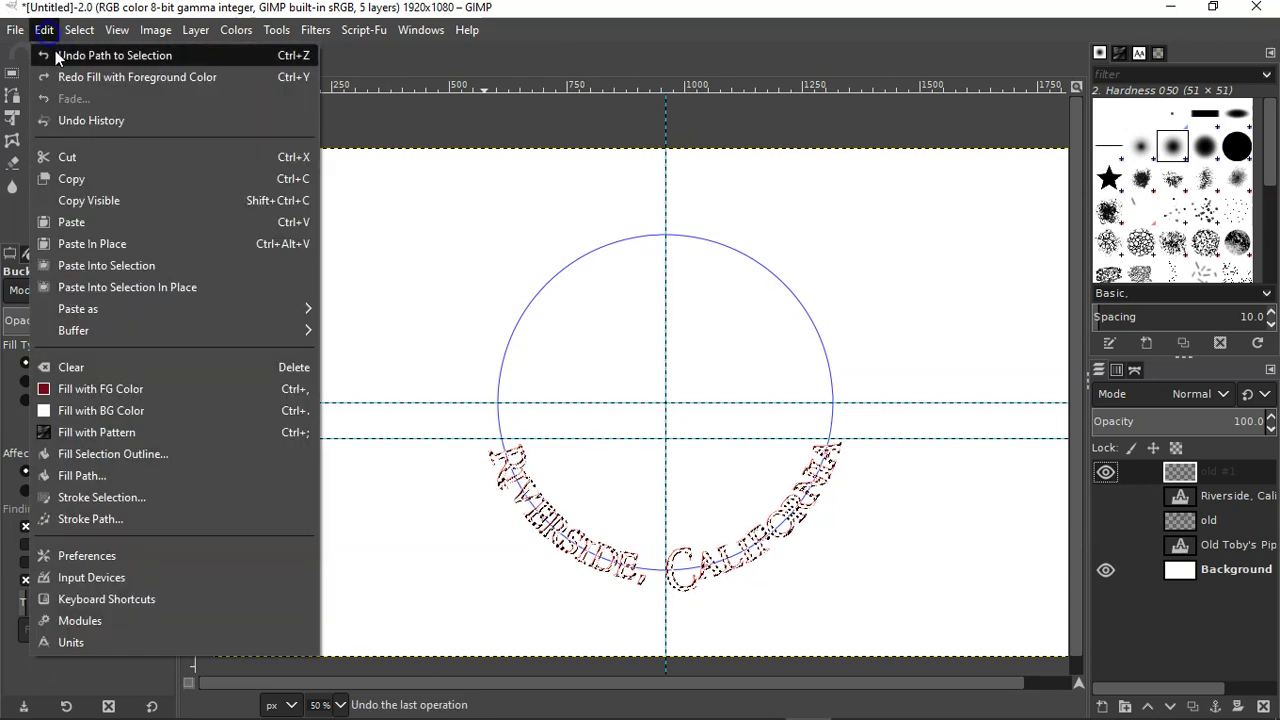
click(56, 52)
click(44, 30)
click(60, 53)
click(46, 31)
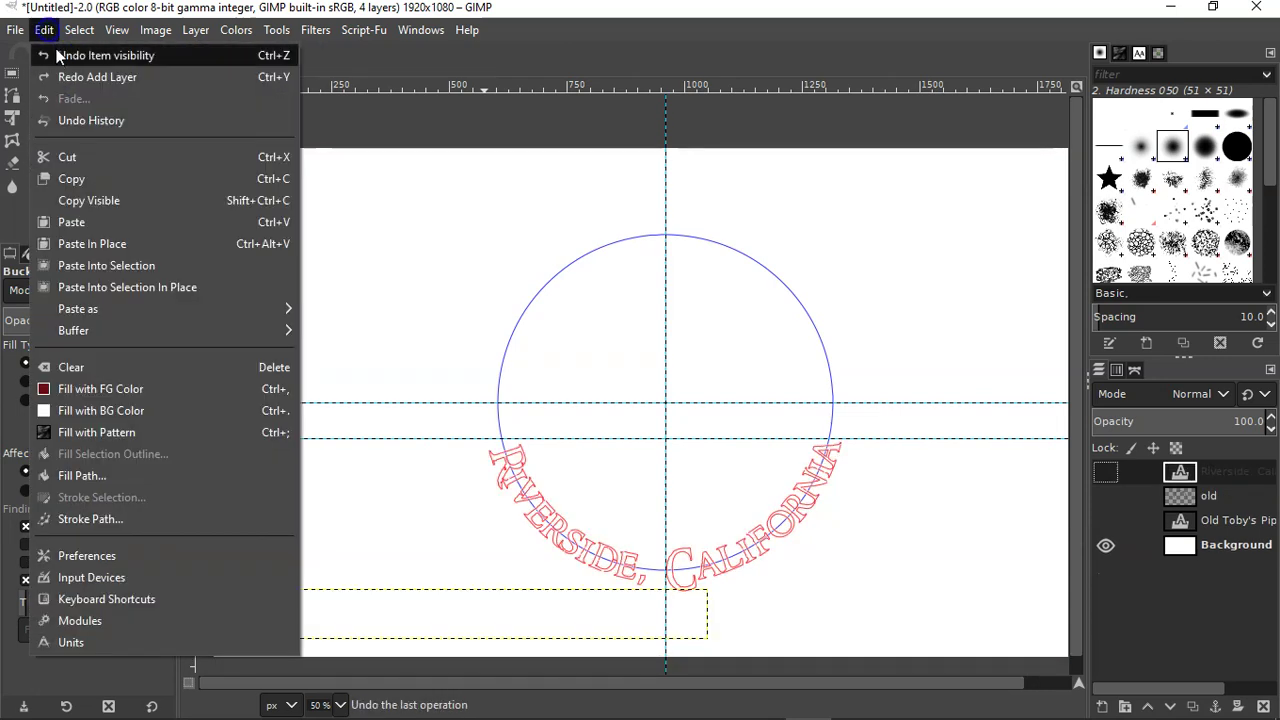
click(57, 52)
click(46, 30)
click(57, 54)
click(46, 30)
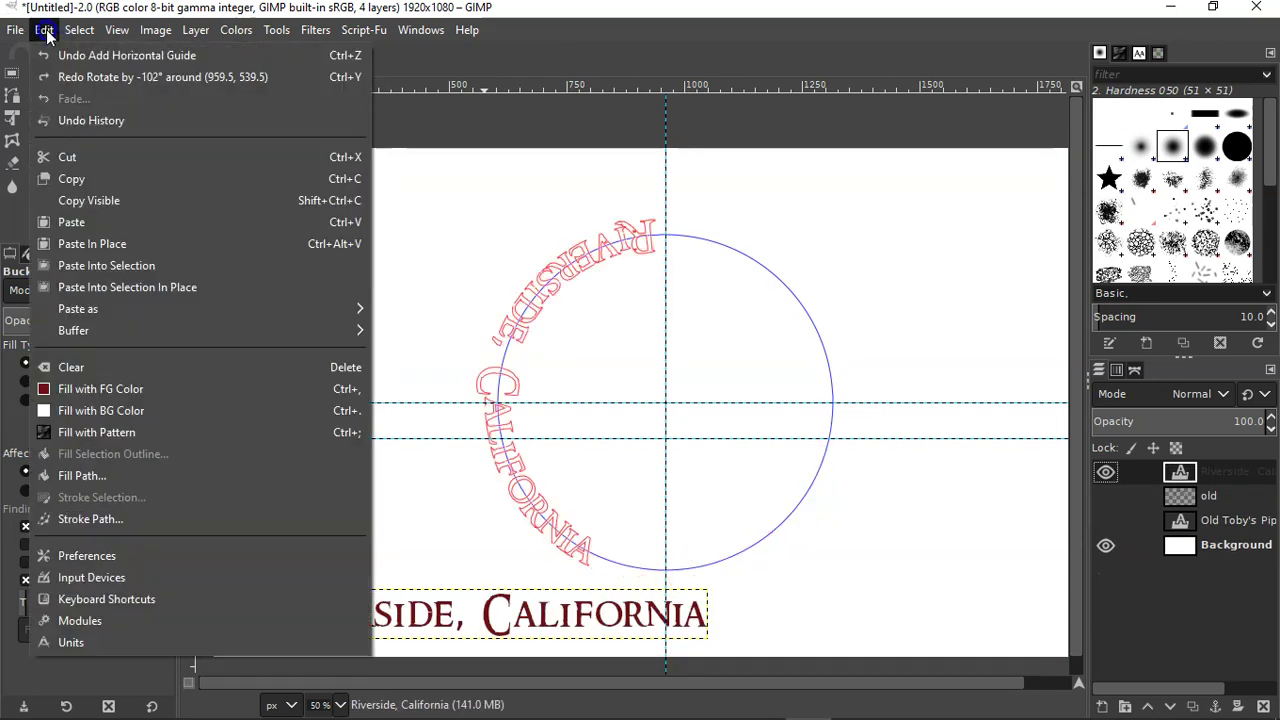
click(60, 56)
click(44, 30)
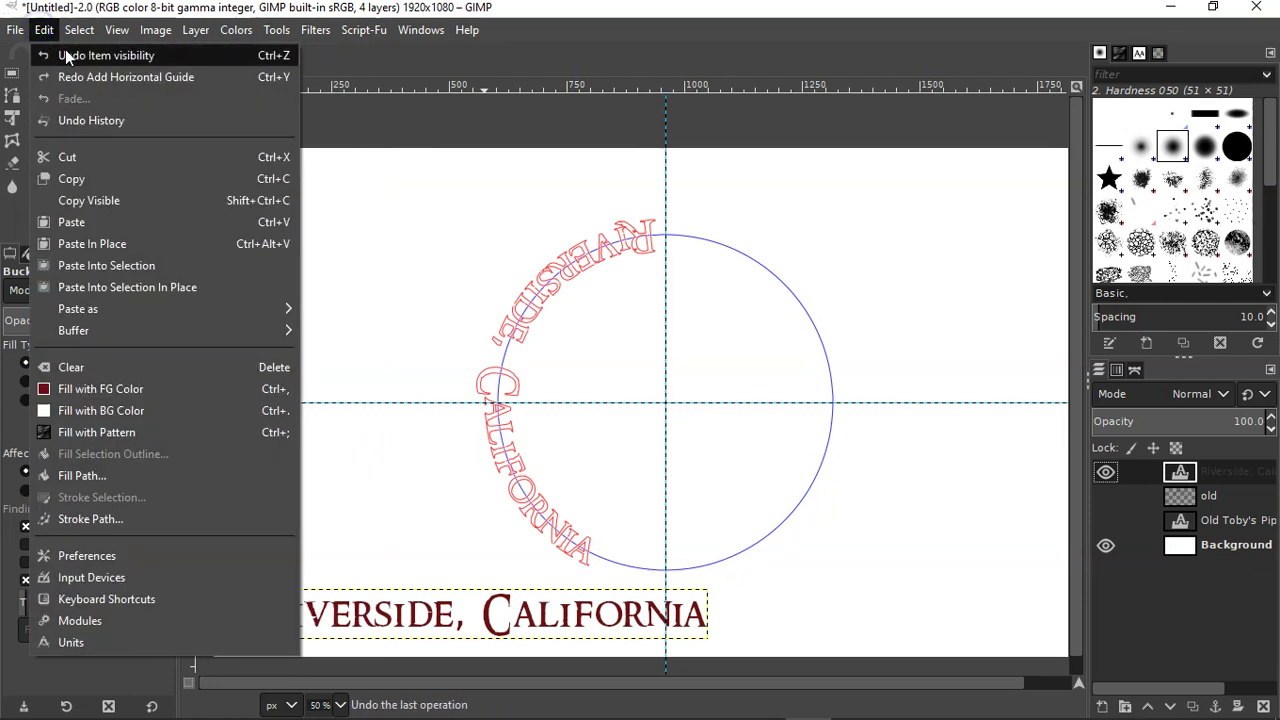
click(65, 53)
click(44, 31)
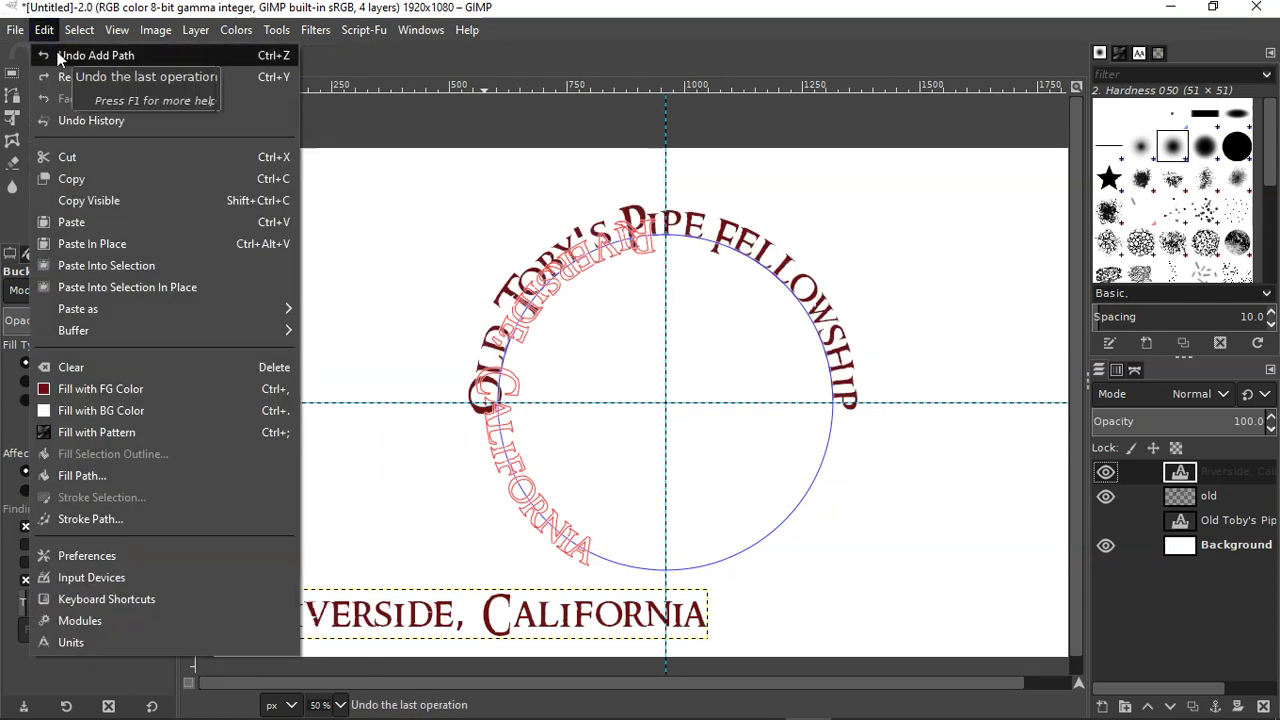
click(57, 56)
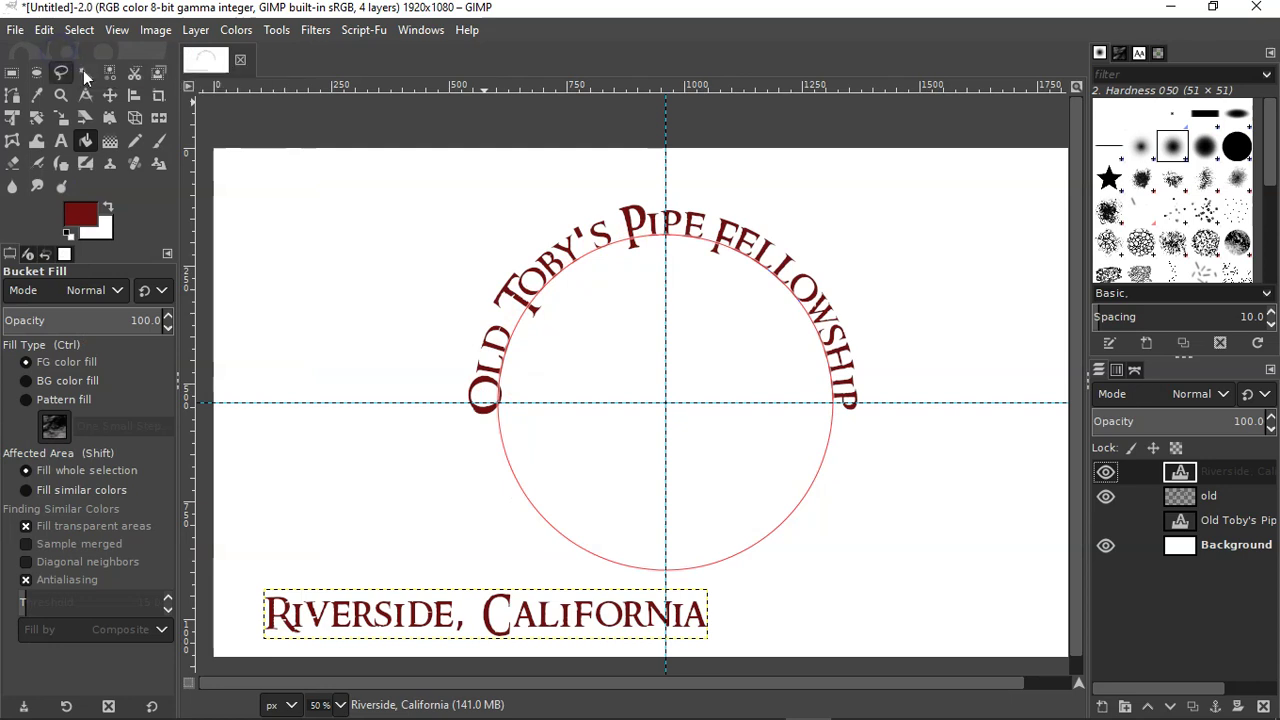
- Bring up the Bevel and Emboss layer effect for the flat Riverside text
click(372, 32)
mouse_move(393, 58)
click(527, 55)
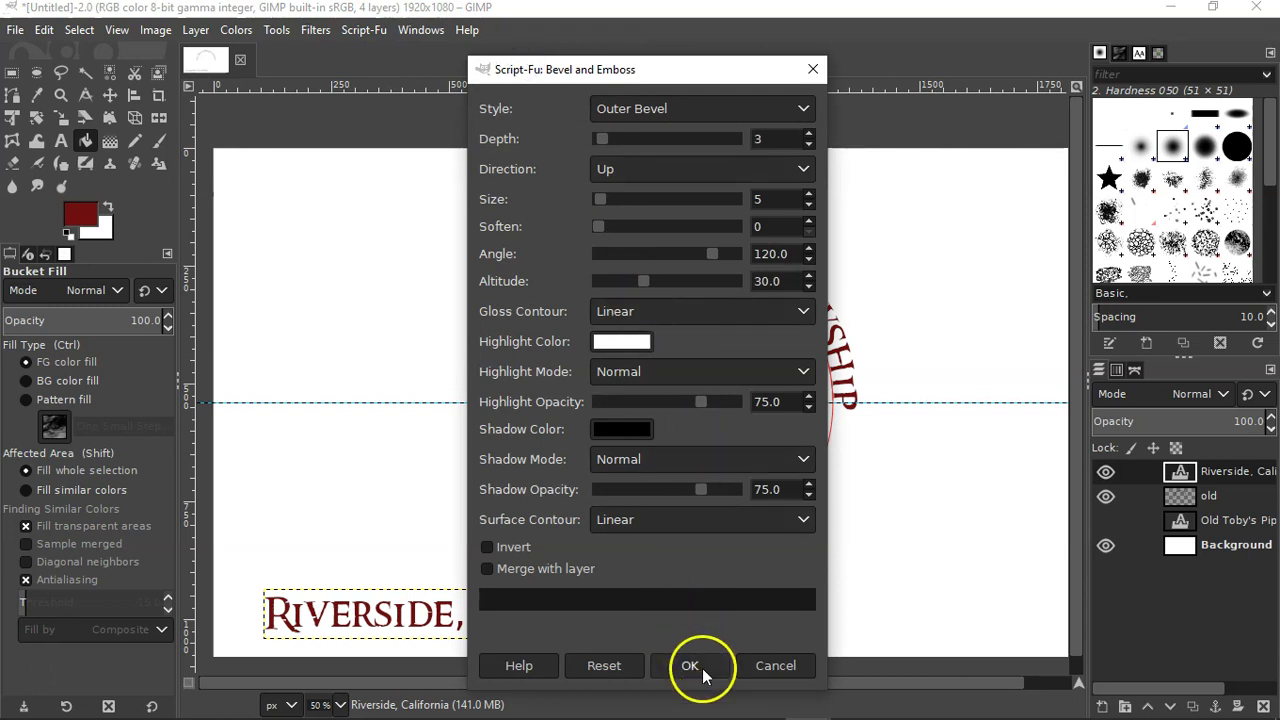
- Apply Bevel and Emboss to the flat Riverside text, then undo it
click(703, 671)
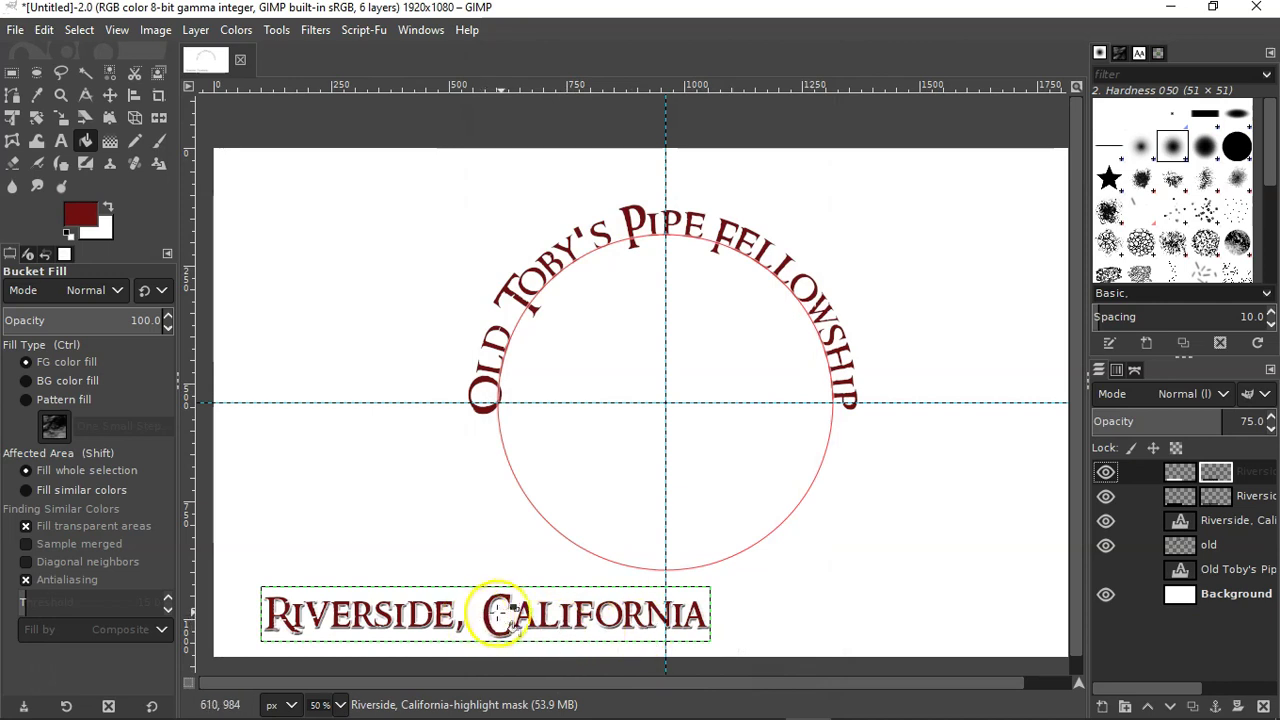
click(43, 30)
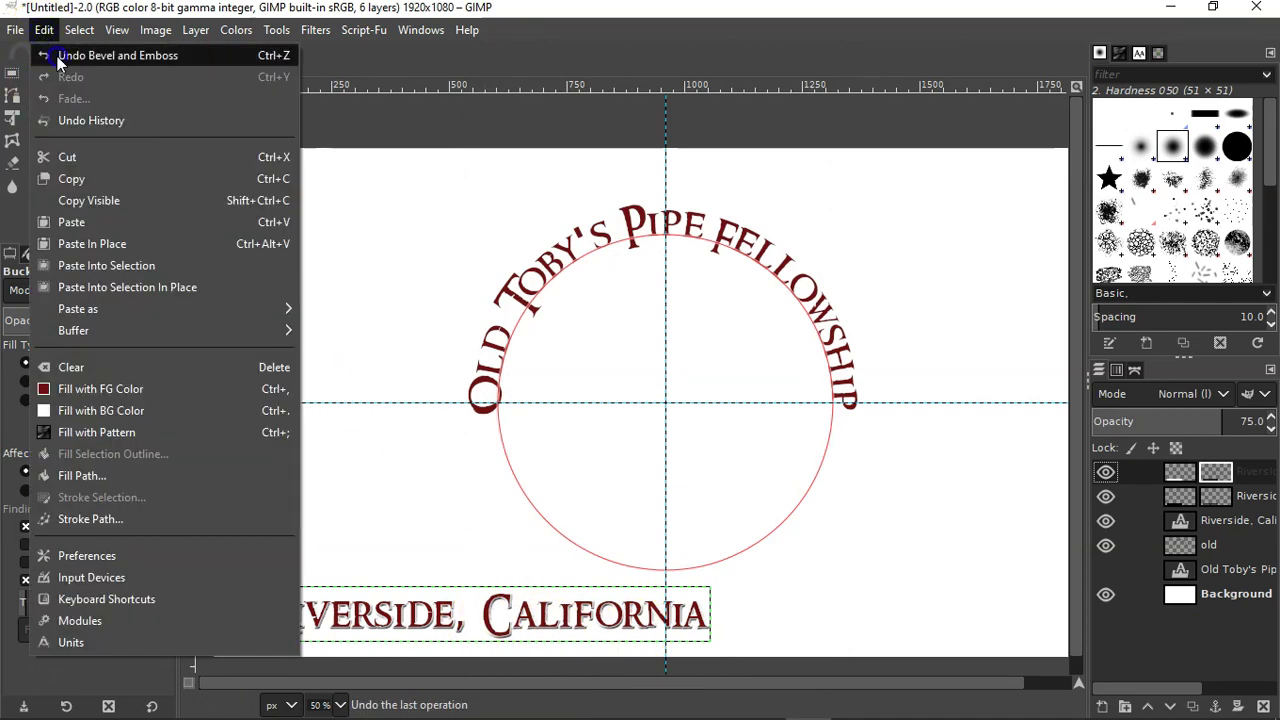
click(57, 55)
click(46, 29)
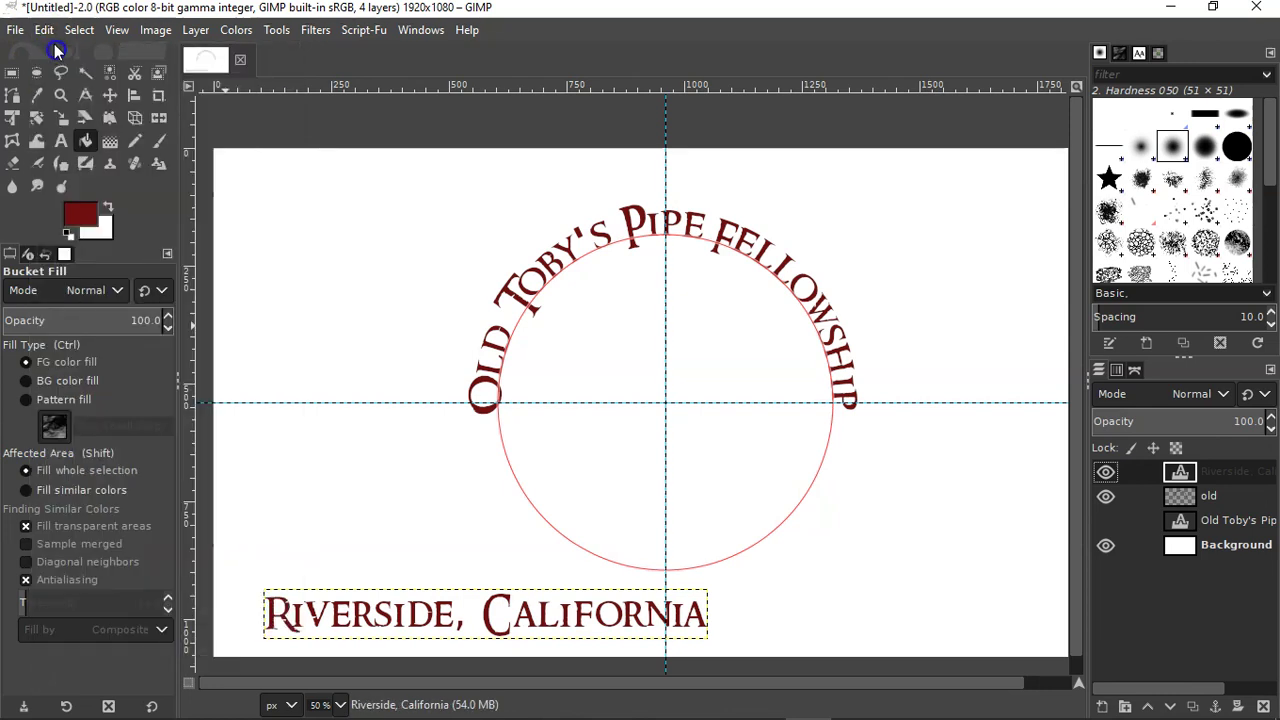
- Undo the 'Riverside, California' text entry and remove its text layer
click(44, 29)
click(60, 55)
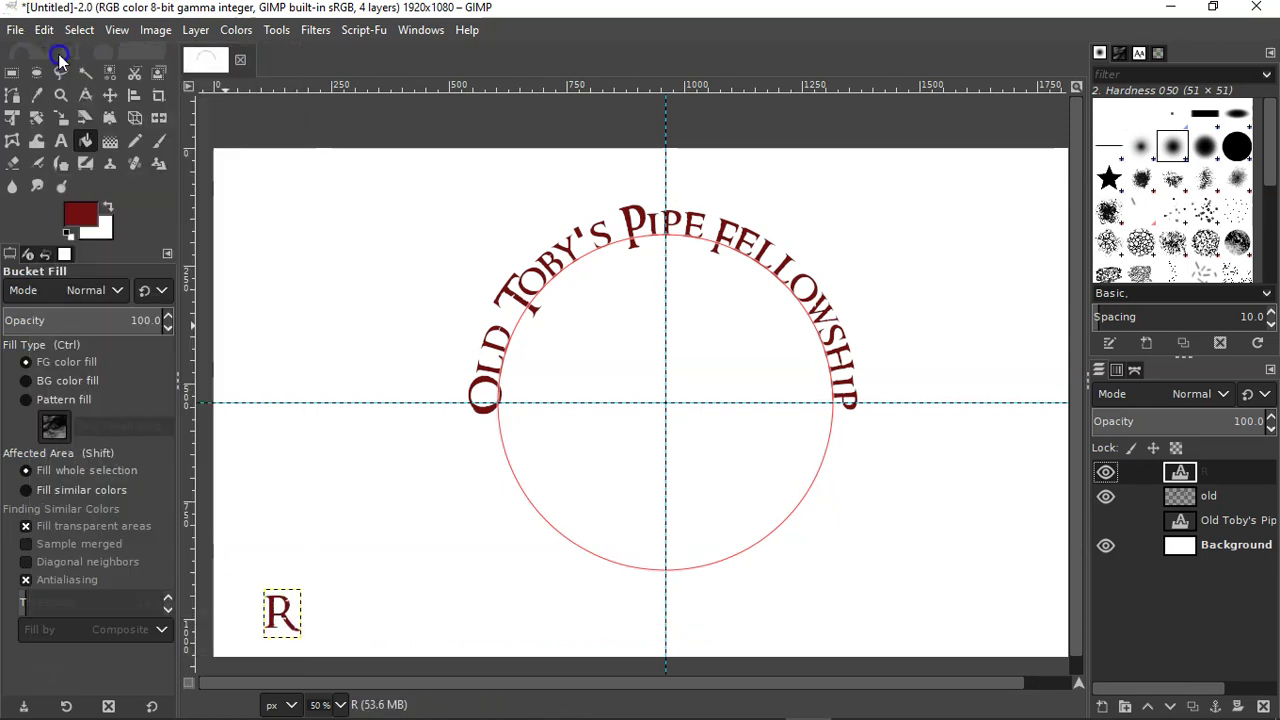
click(46, 30)
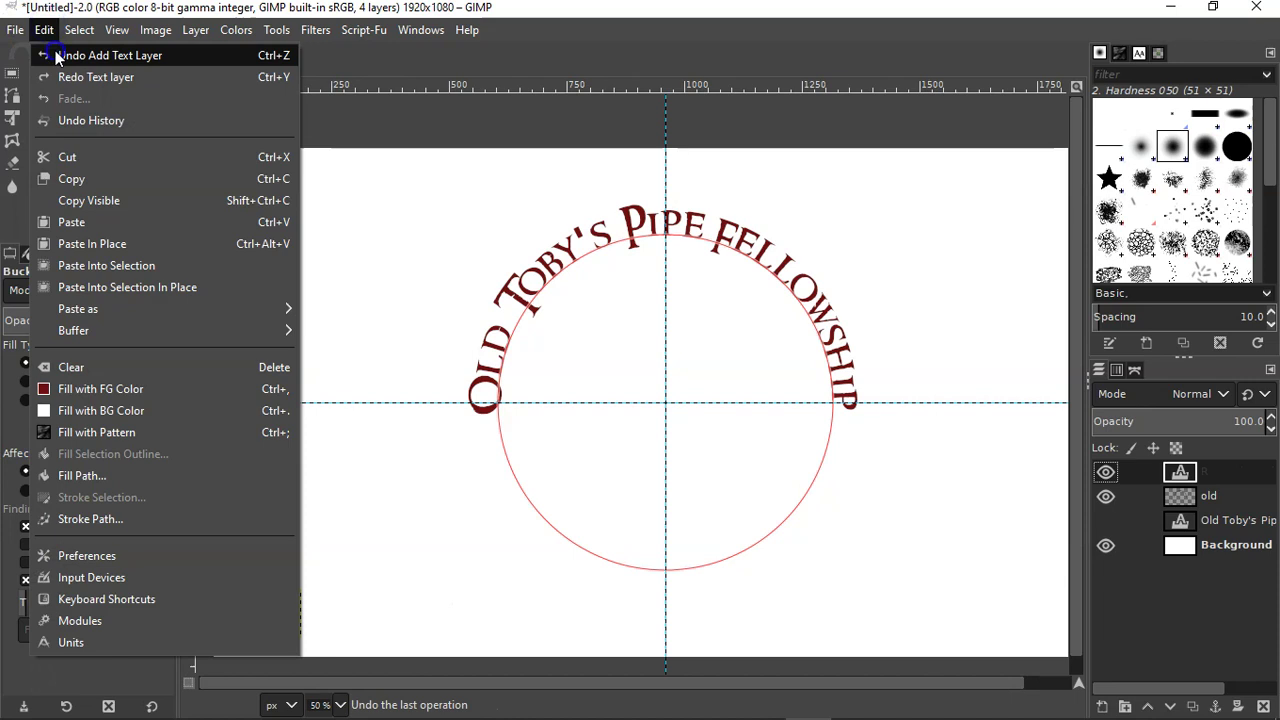
click(55, 52)
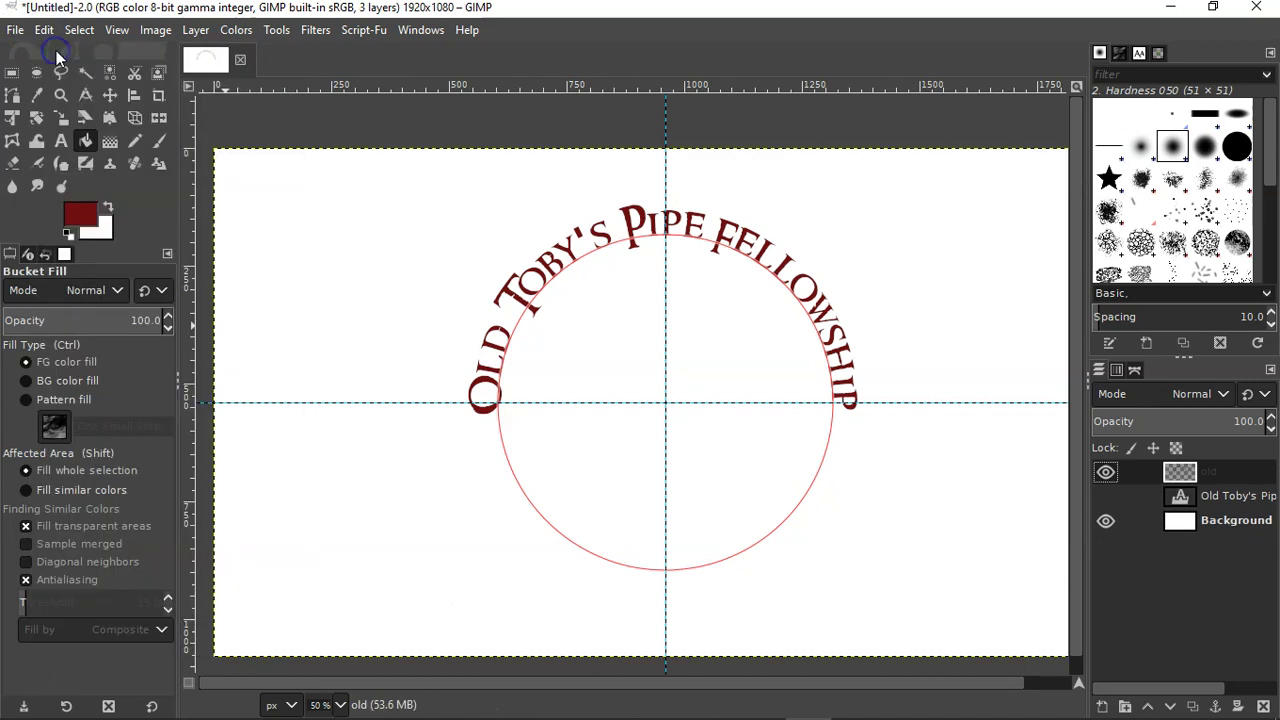
- Apply Bevel and Emboss with default settings to the arched 'Old Toby's Pipe Fellowship' text
click(359, 31)
mouse_move(383, 56)
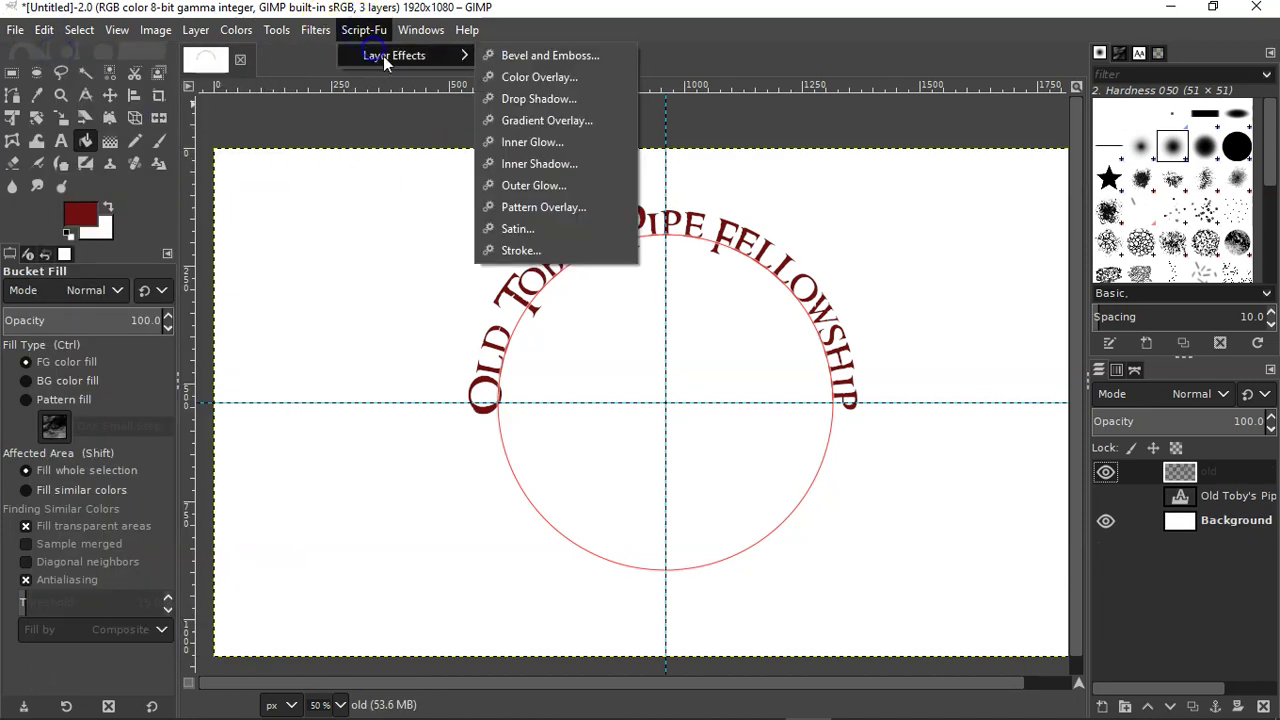
click(518, 54)
click(710, 668)
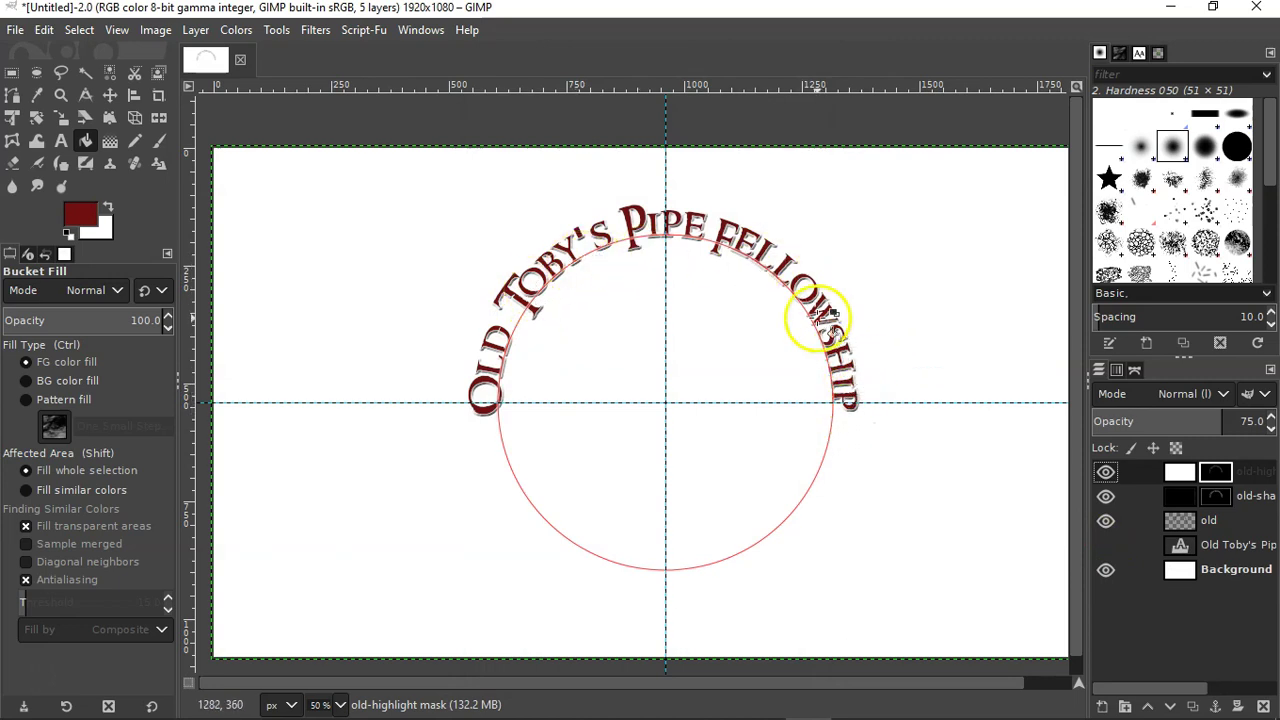
- Reopen the Layer Effects list and close it without applying anything
click(363, 30)
click(365, 55)
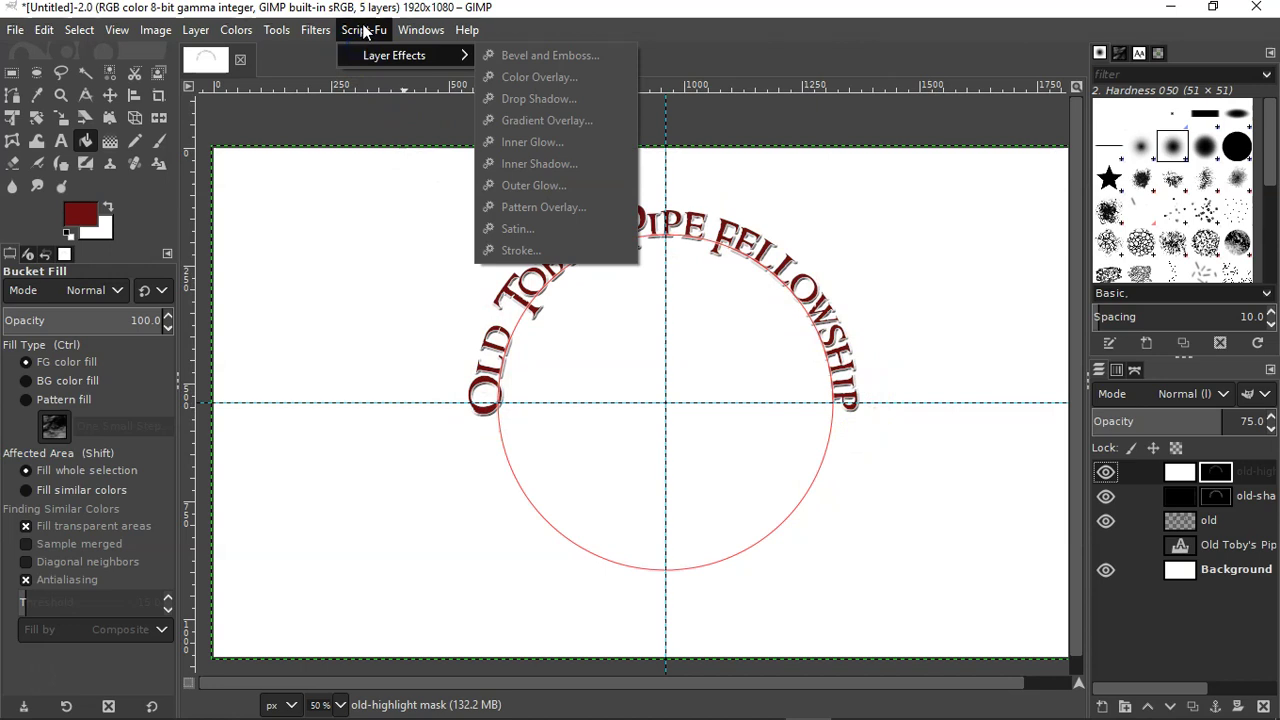
click(363, 32)
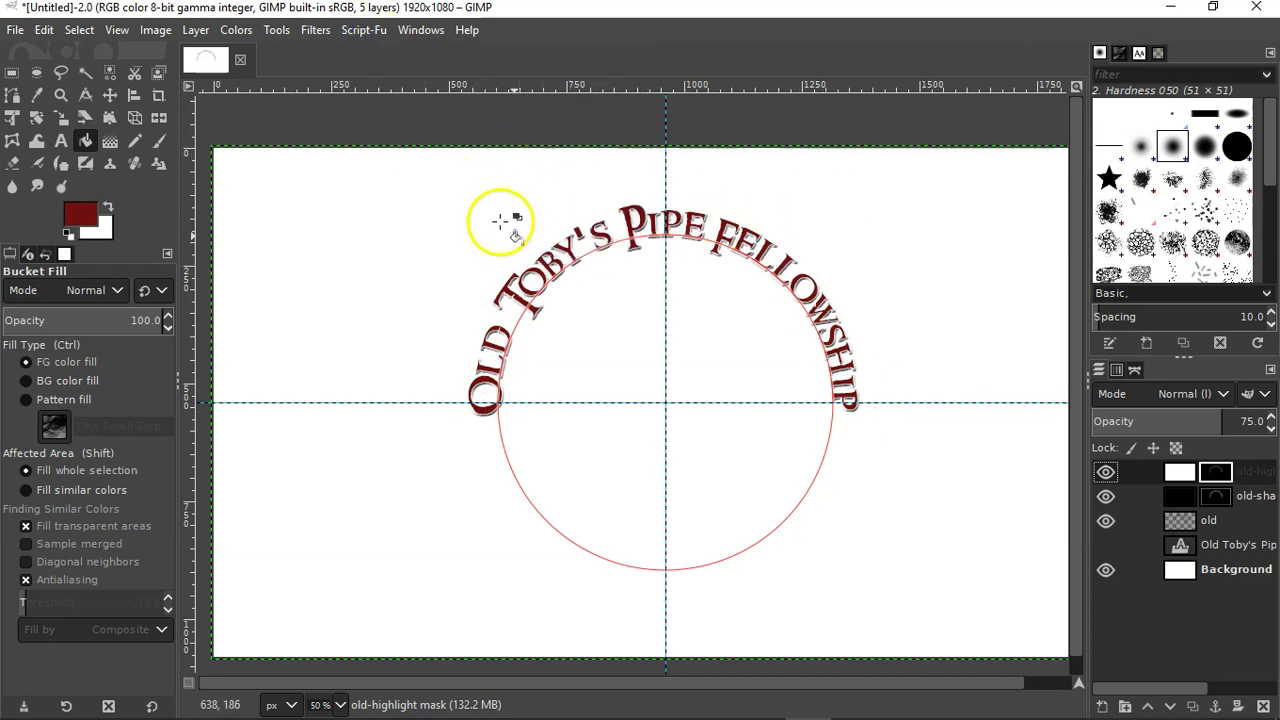
- Look through the Edit and Select menus without choosing any command
click(45, 30)
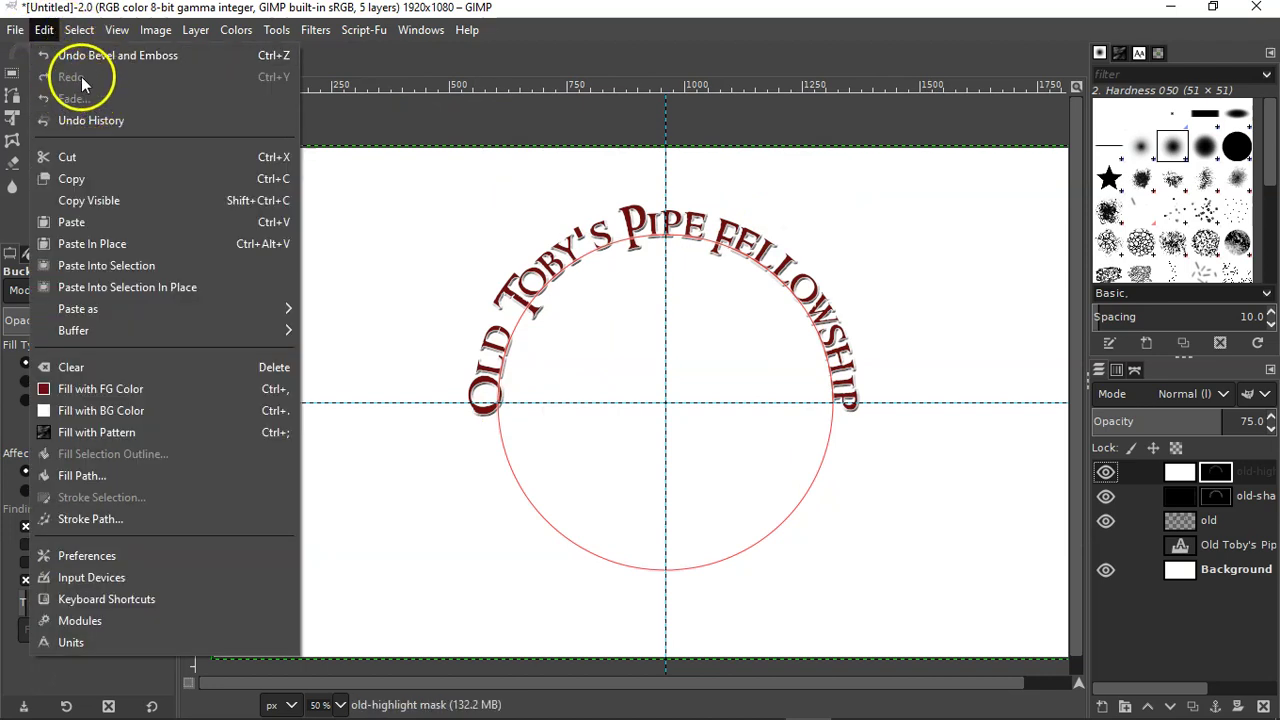
mouse_move(79, 30)
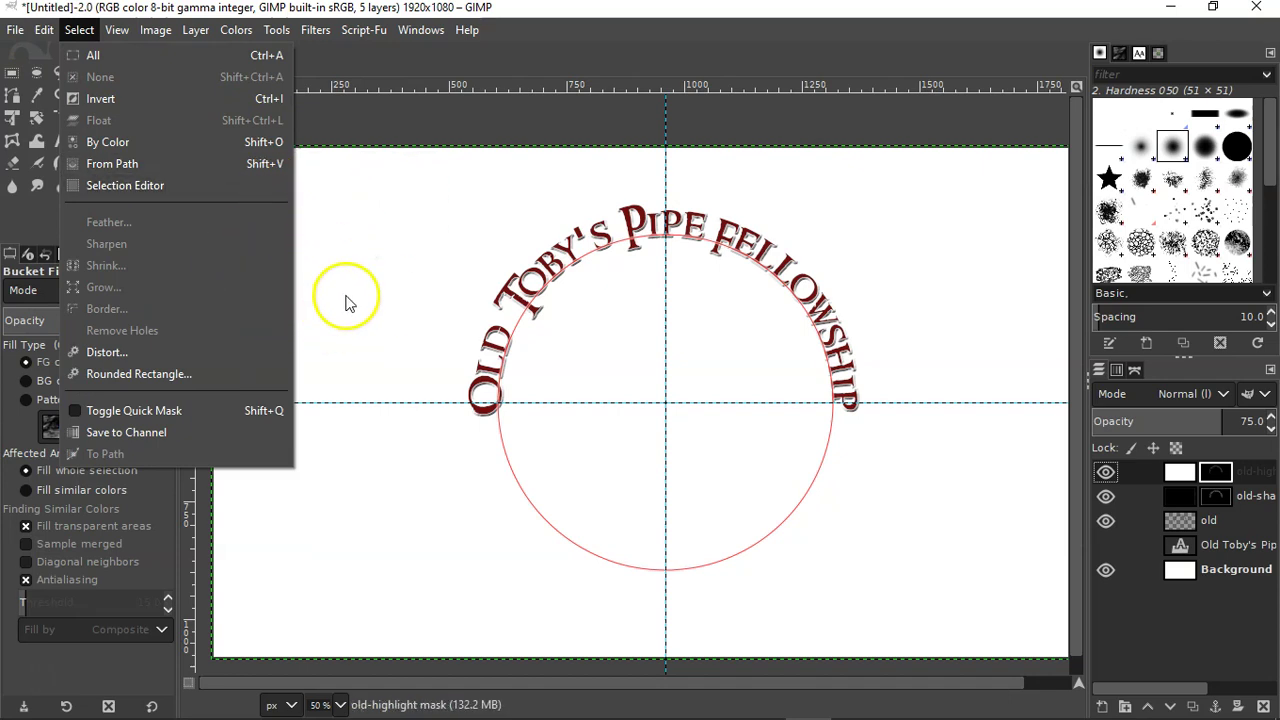
click(360, 263)
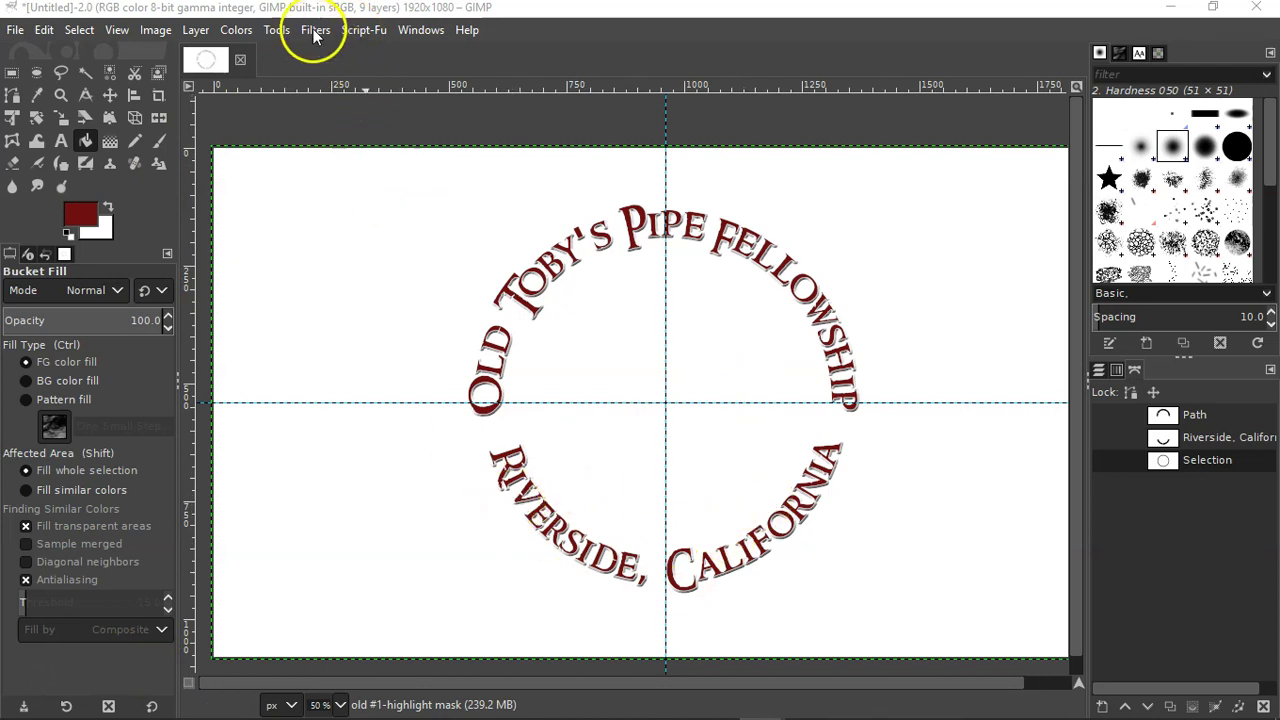
- Check the Layer Effects list and close it without applying an effect
click(360, 32)
mouse_move(374, 55)
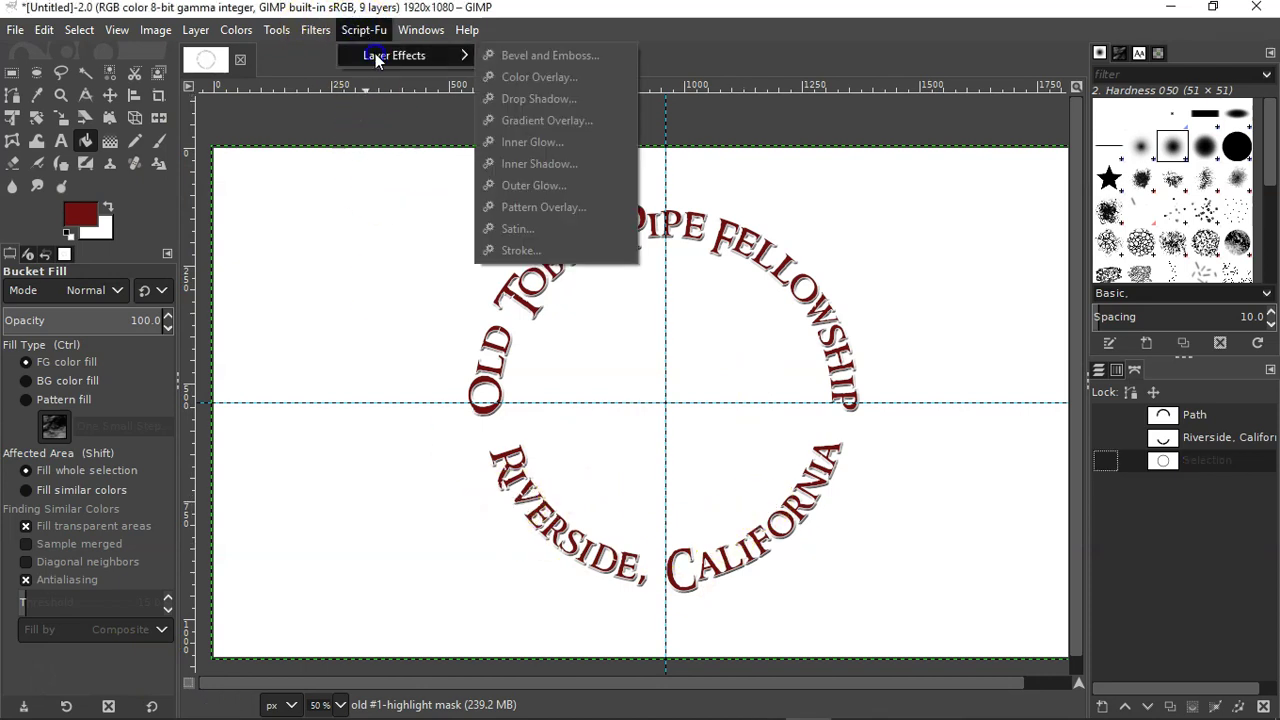
click(334, 160)
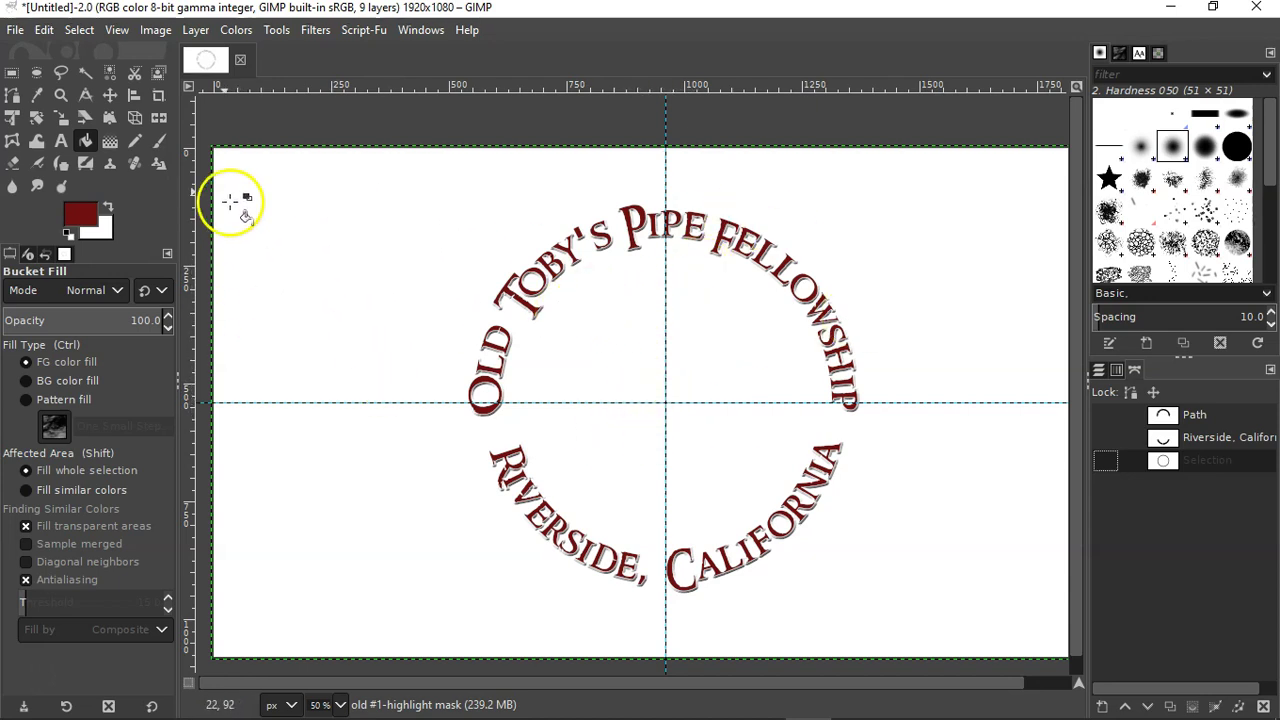
- Open Shire Pocket.png as a new layer over the lettered circle
click(15, 30)
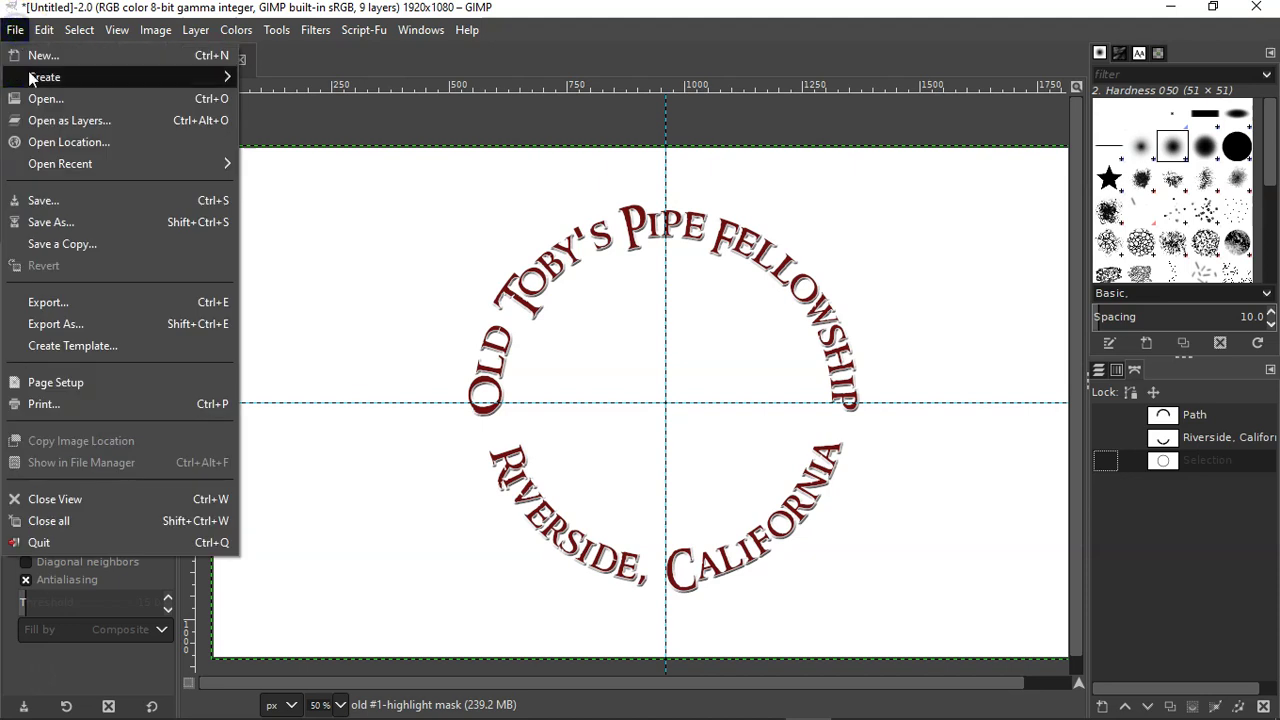
click(36, 120)
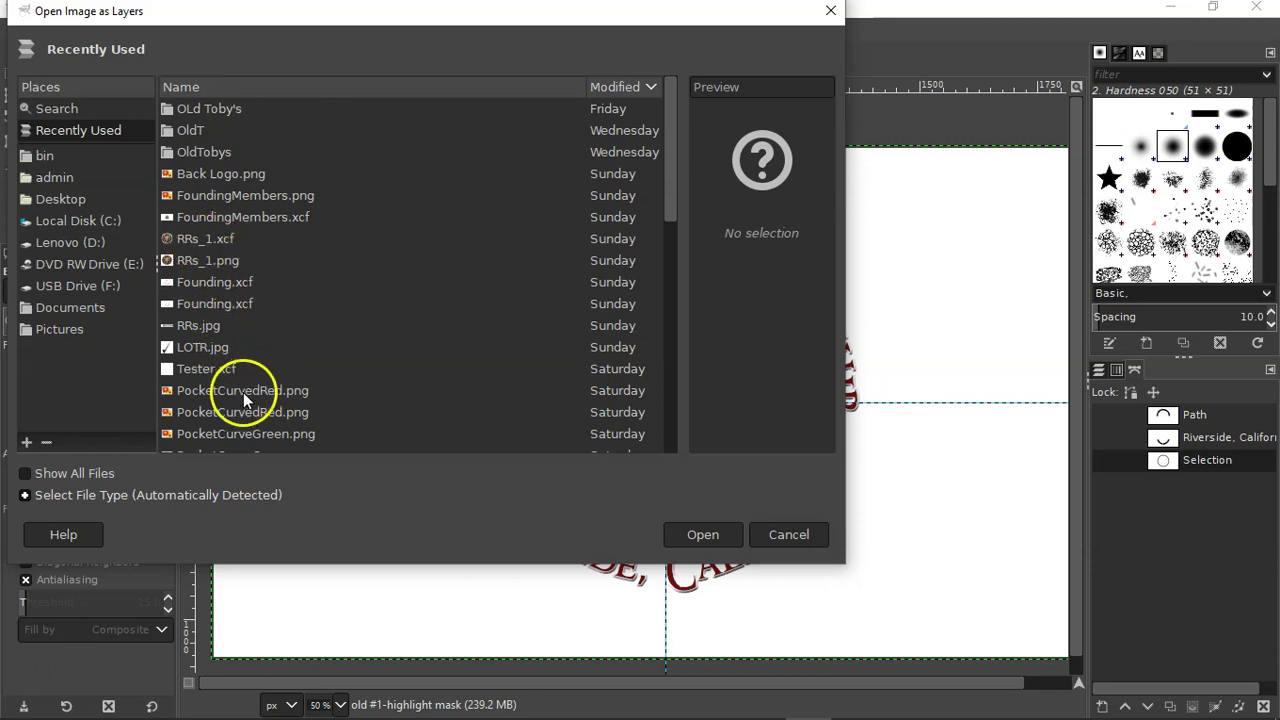
scroll(278, 330, down, 3)
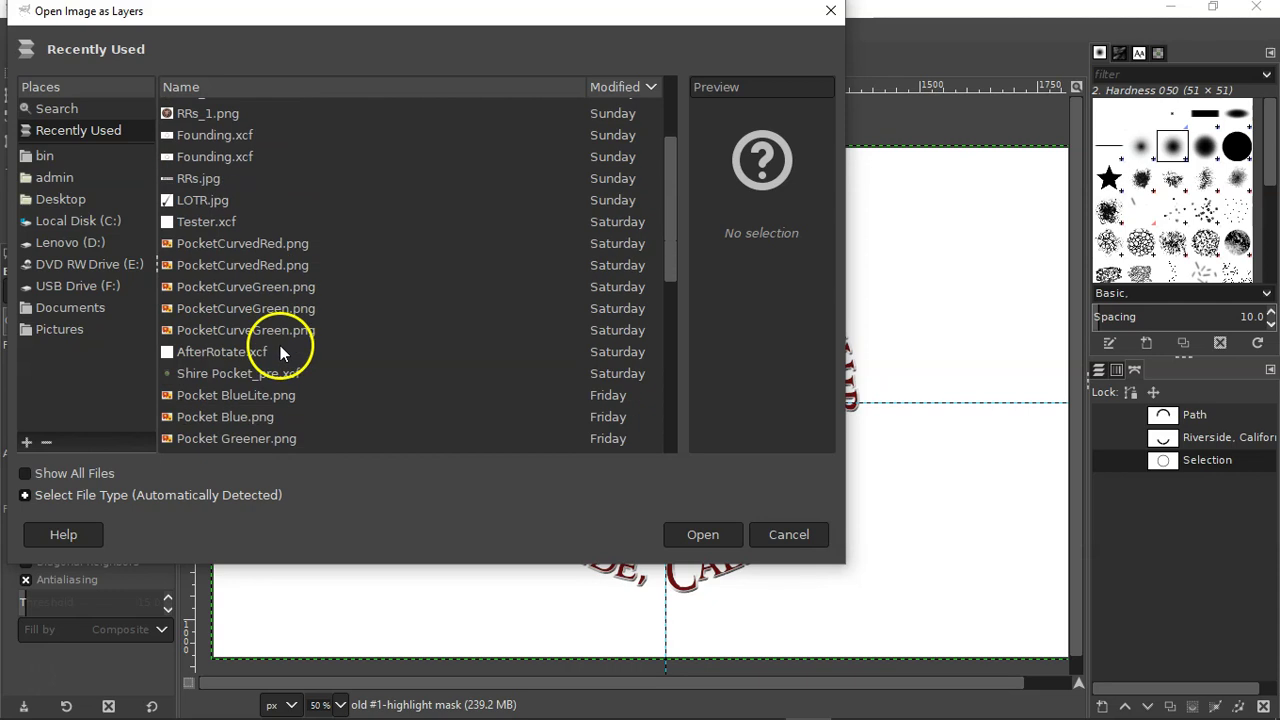
scroll(280, 350, down, 4)
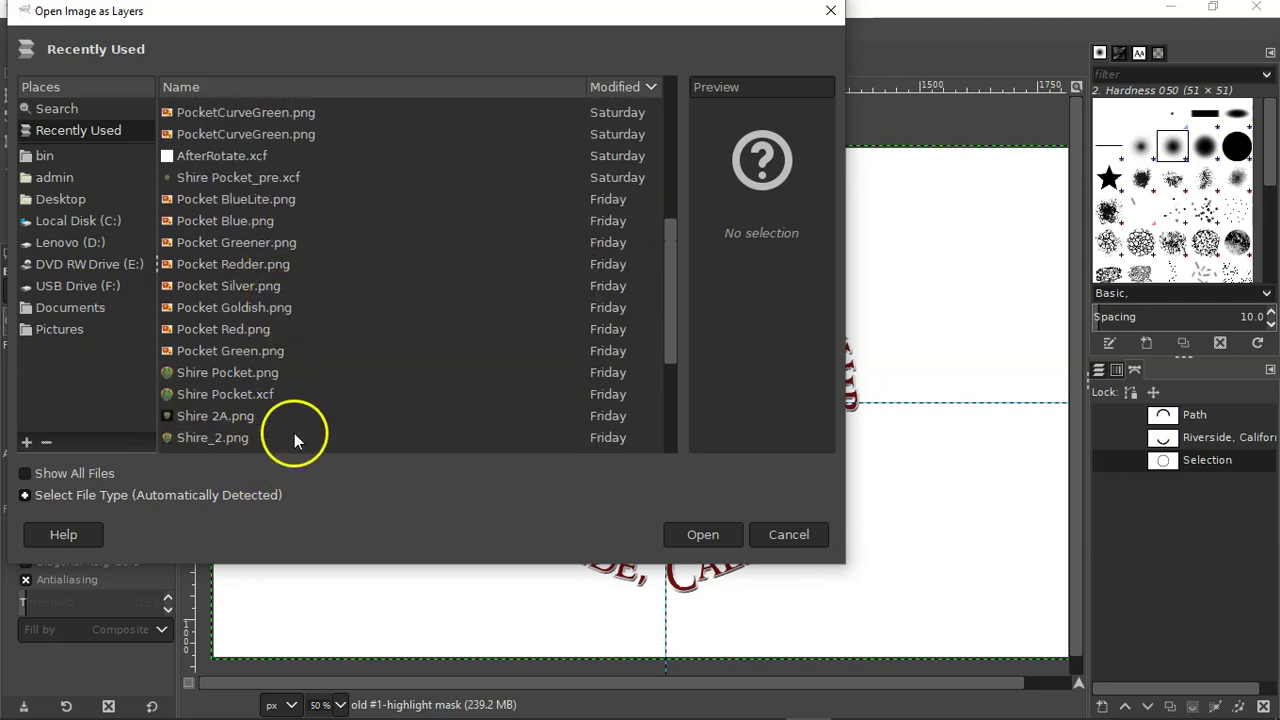
scroll(294, 440, down, 1)
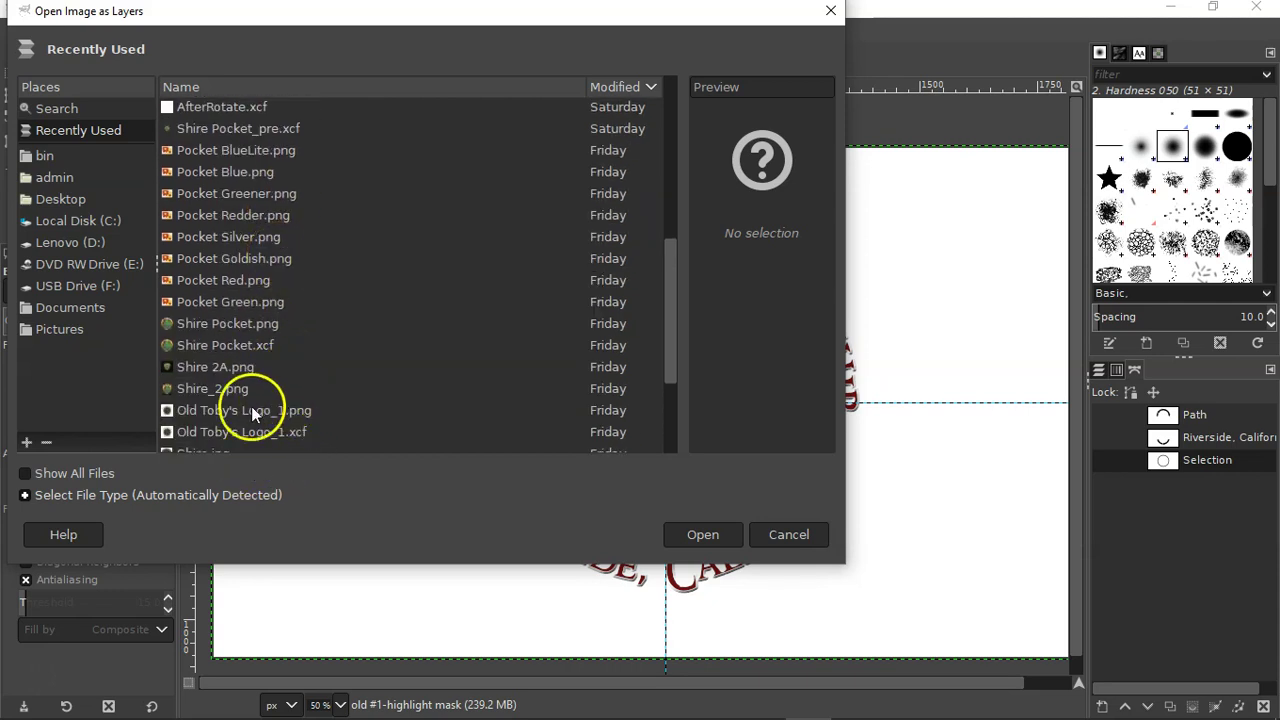
click(182, 324)
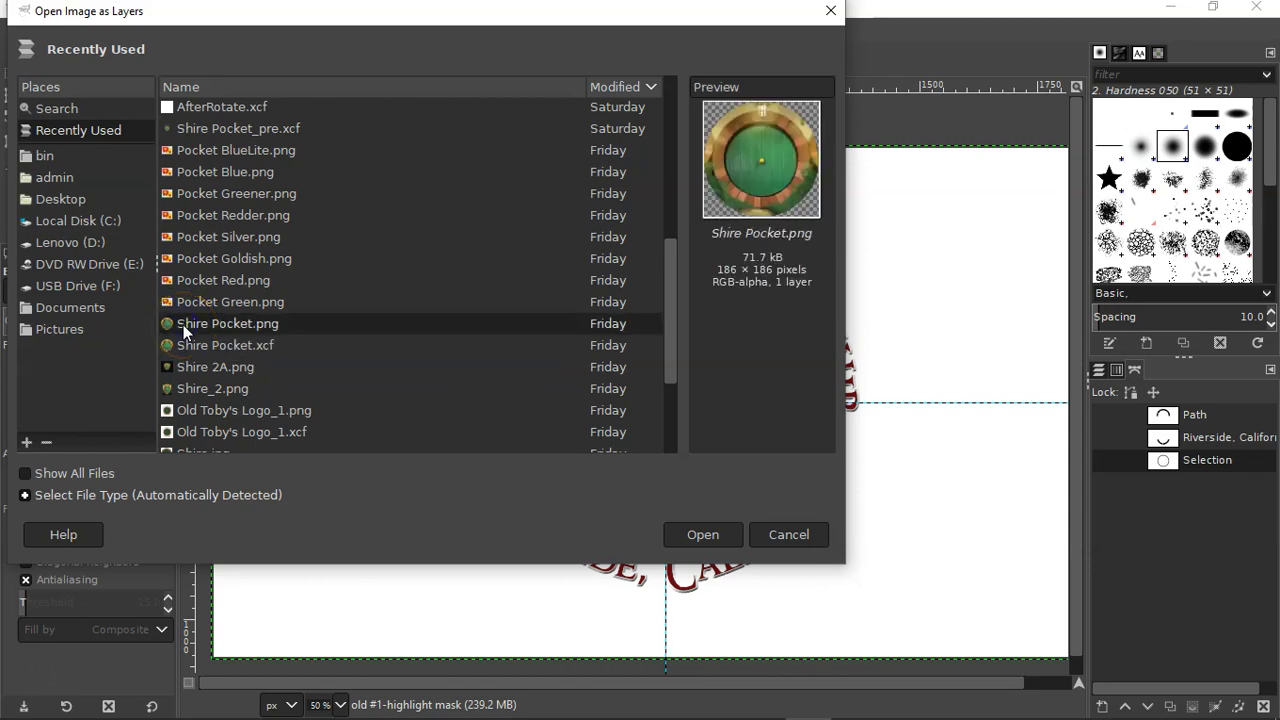
click(688, 532)
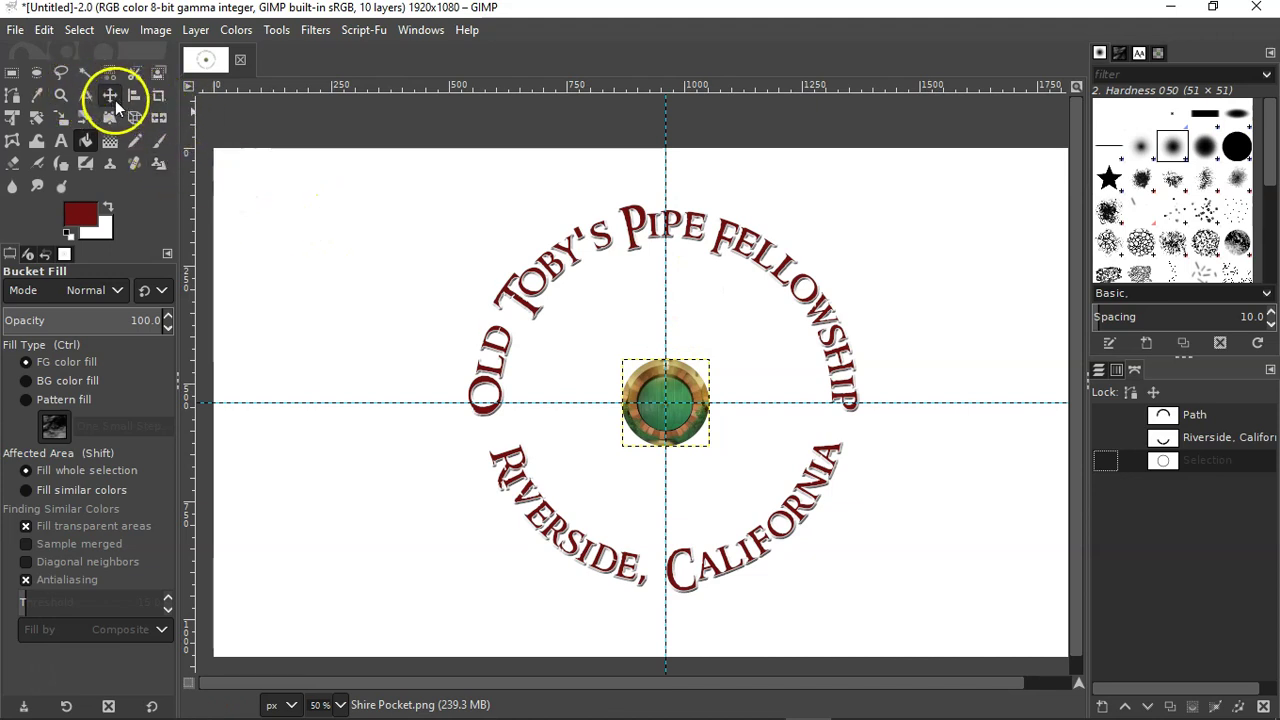
- Scale the hobbit-door layer up to 620 × 620 px and centre it inside the text ring
click(58, 119)
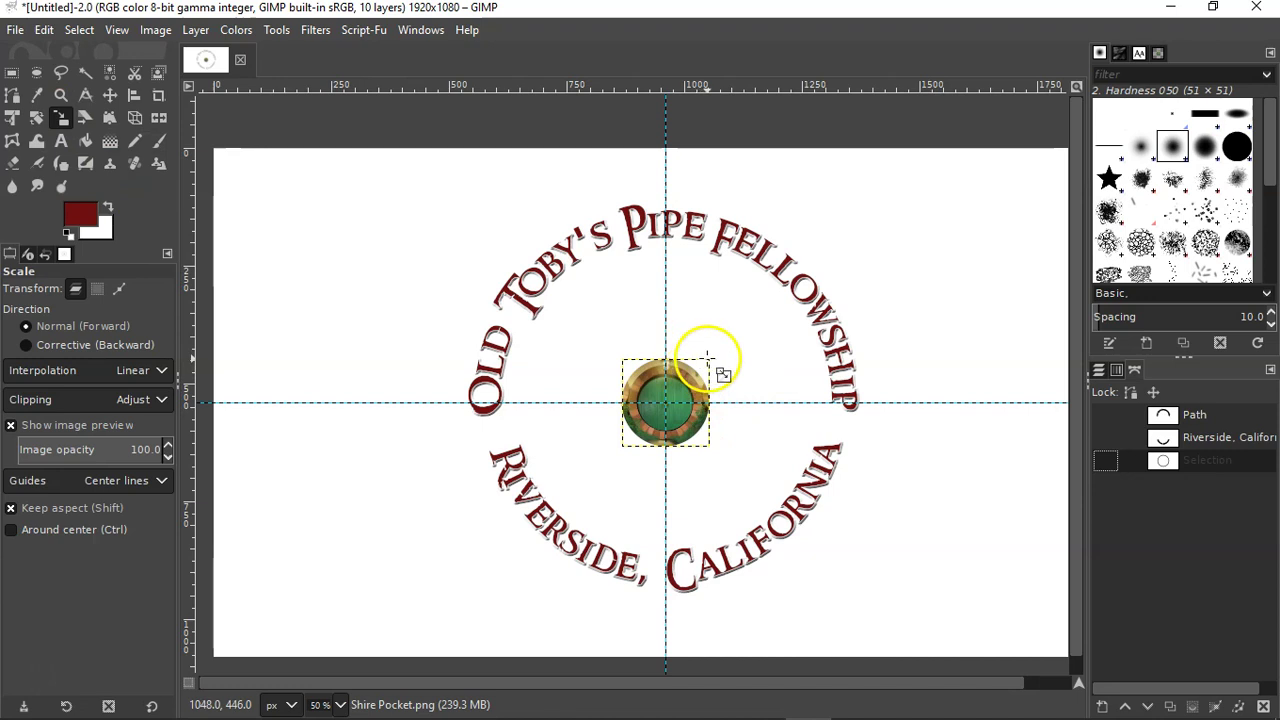
drag(708, 357, 808, 281)
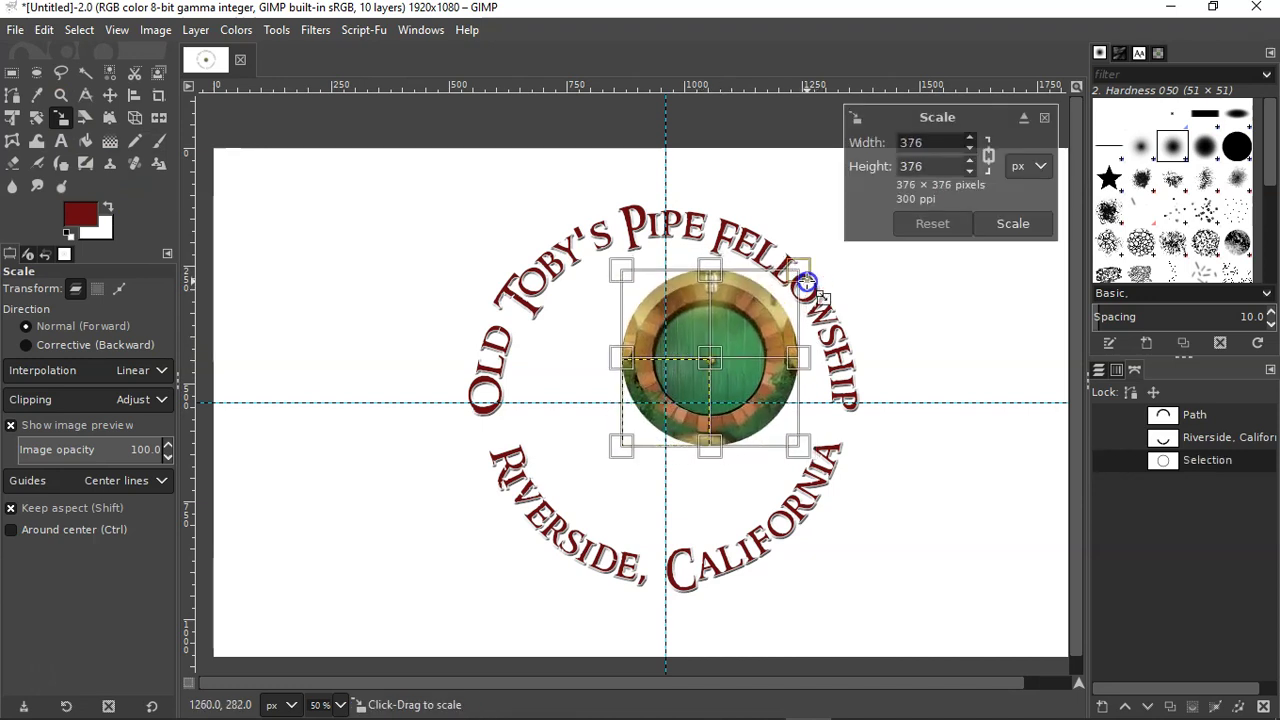
drag(622, 446, 536, 530)
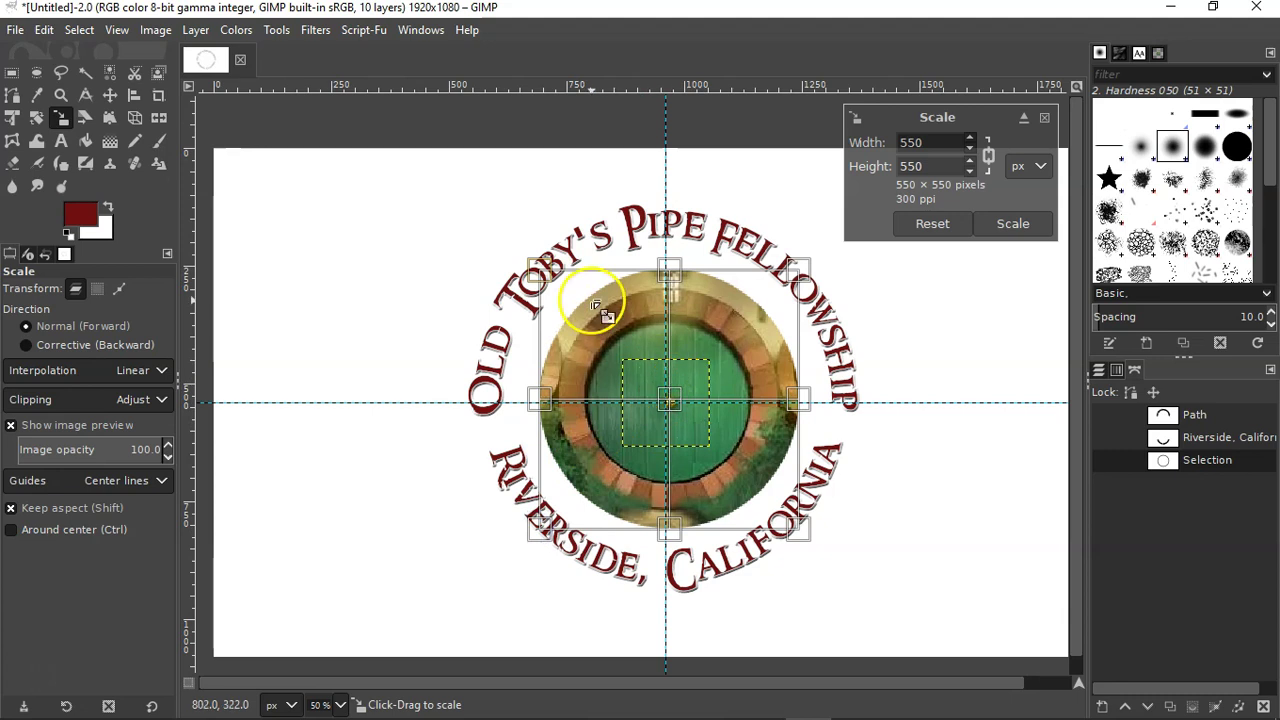
drag(522, 399, 480, 404)
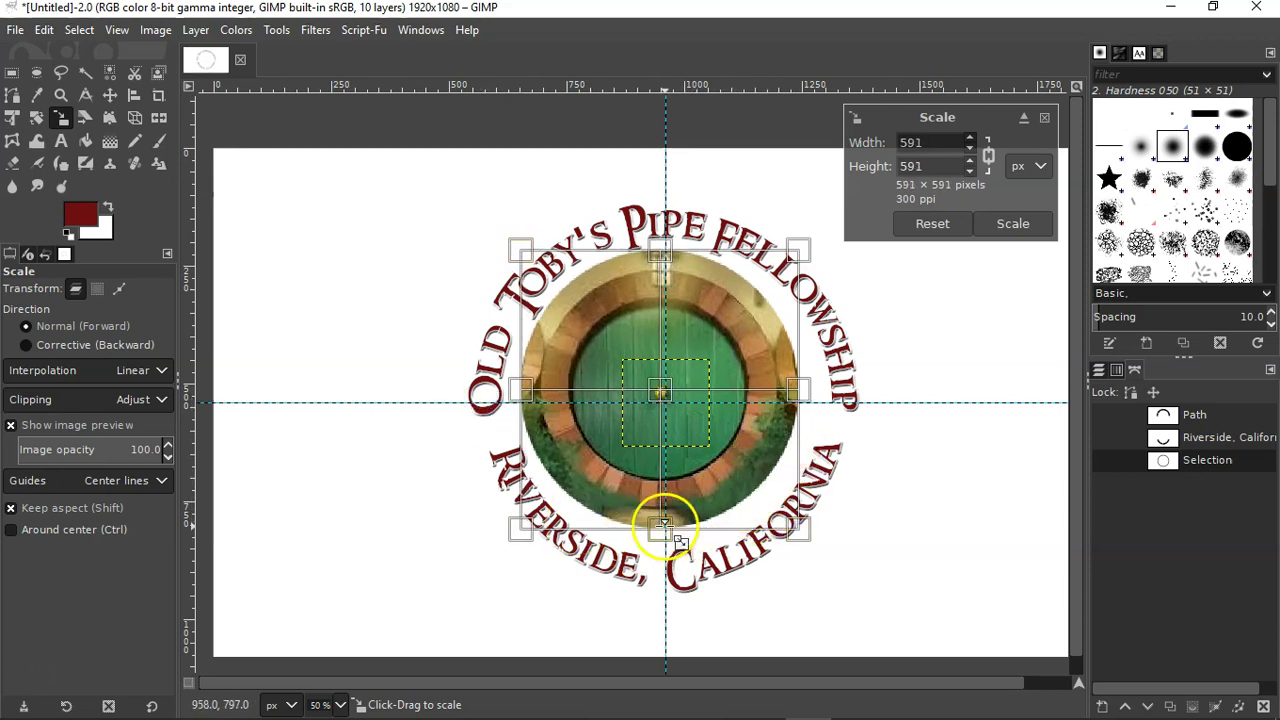
drag(655, 528, 662, 546)
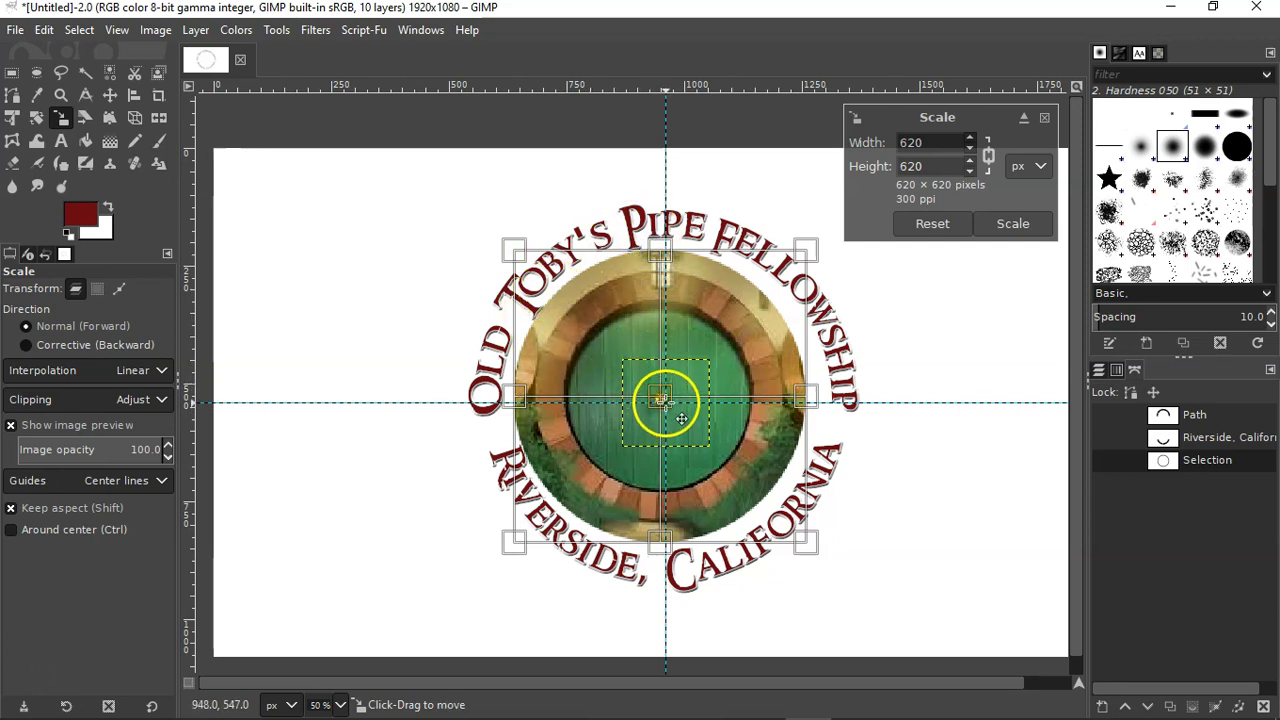
drag(666, 404, 686, 421)
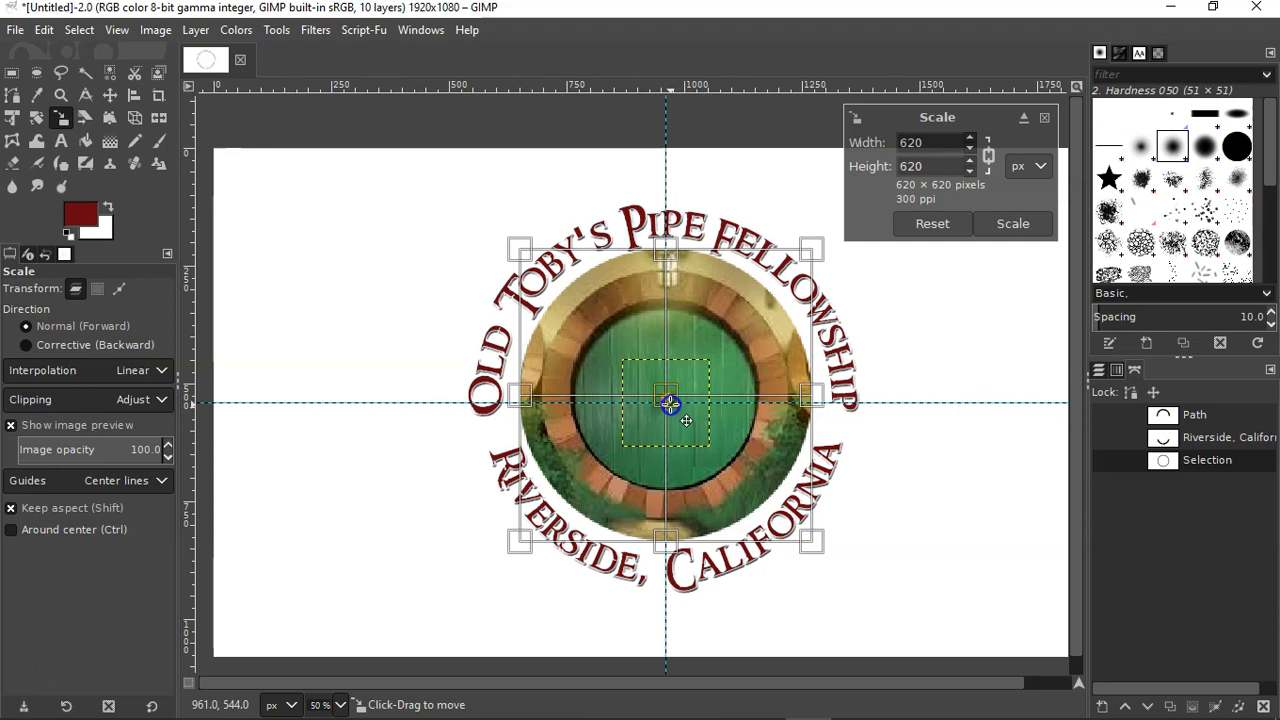
click(663, 545)
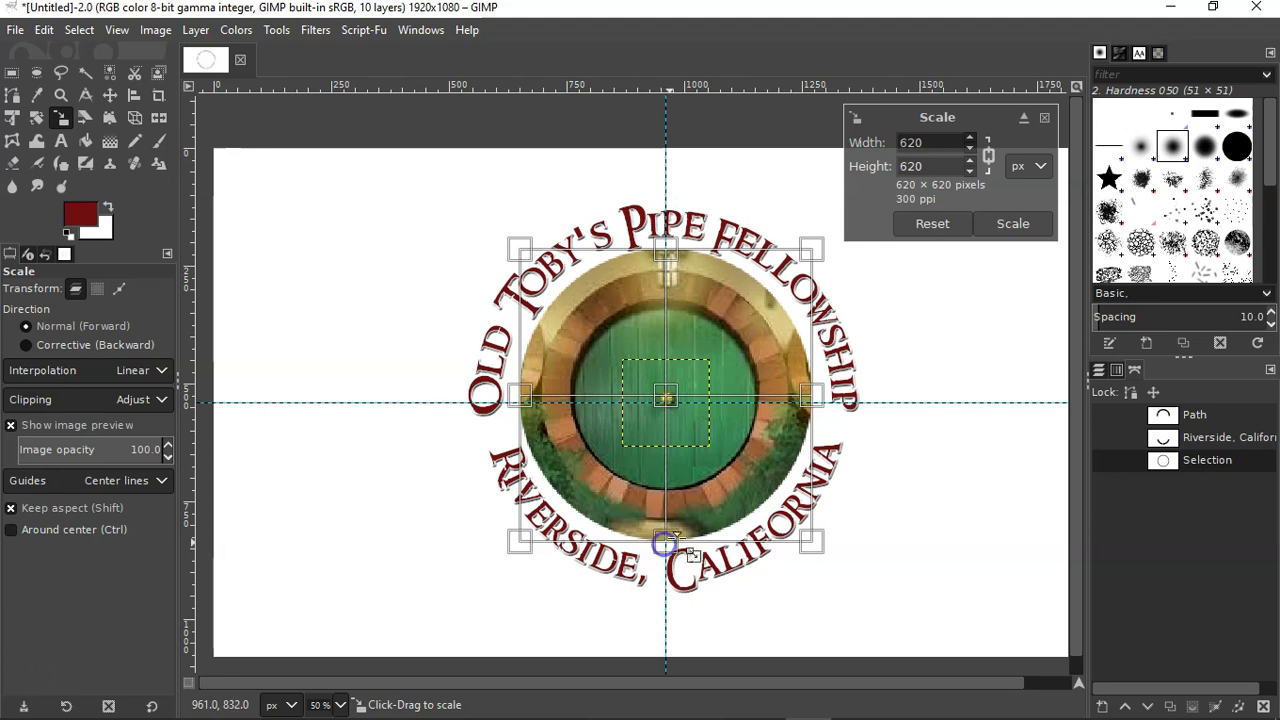
click(1020, 224)
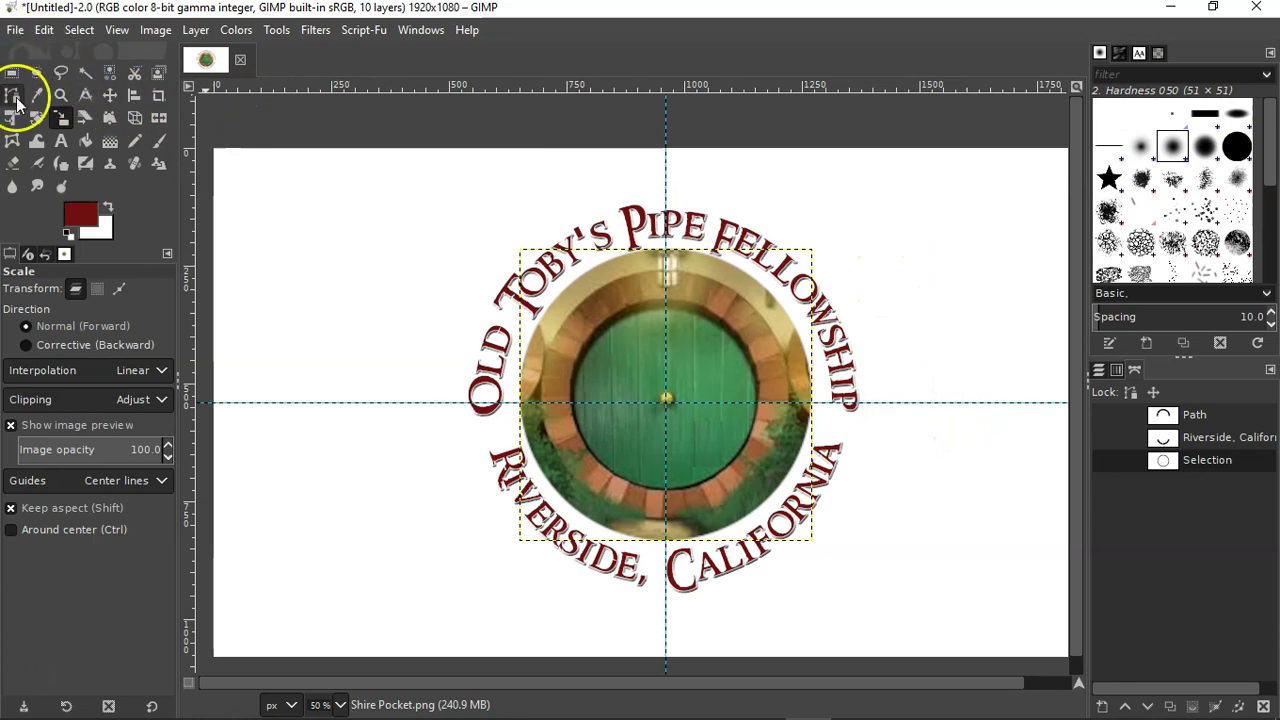
- Export the logo as Pocket Blue.png into D:\Documents\Old Toby's Pipe Fellowship
click(15, 29)
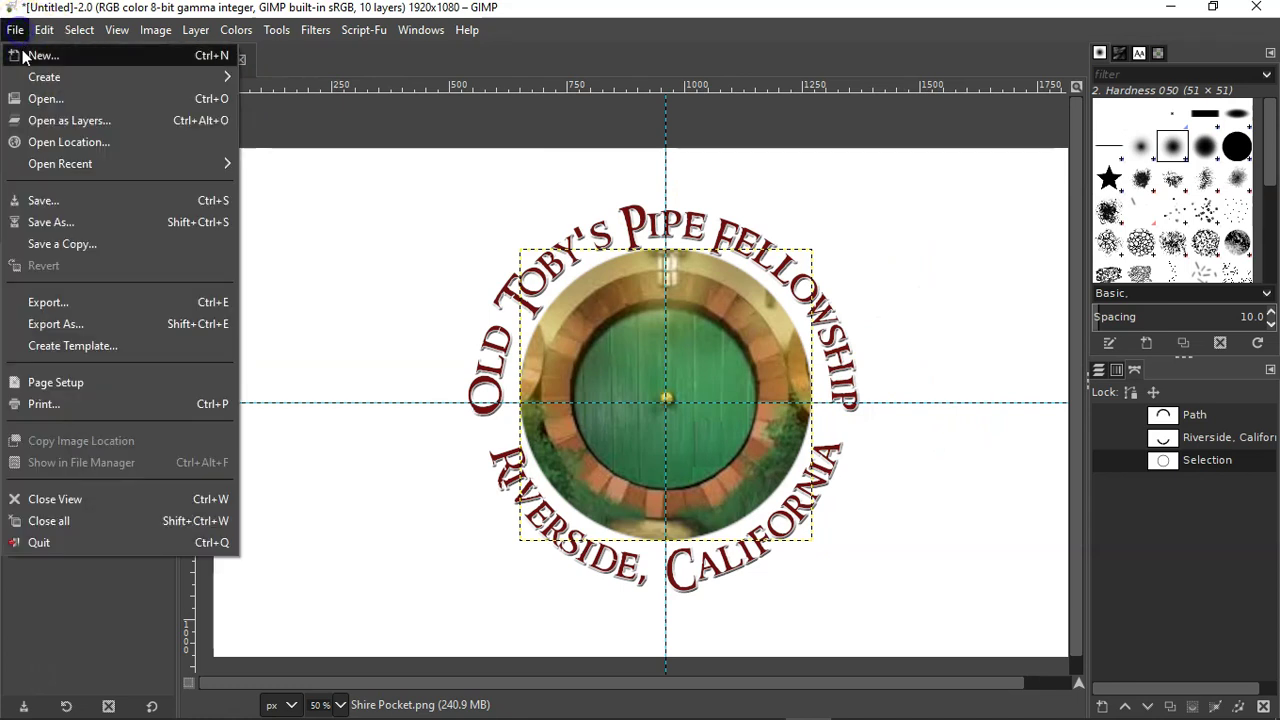
click(75, 331)
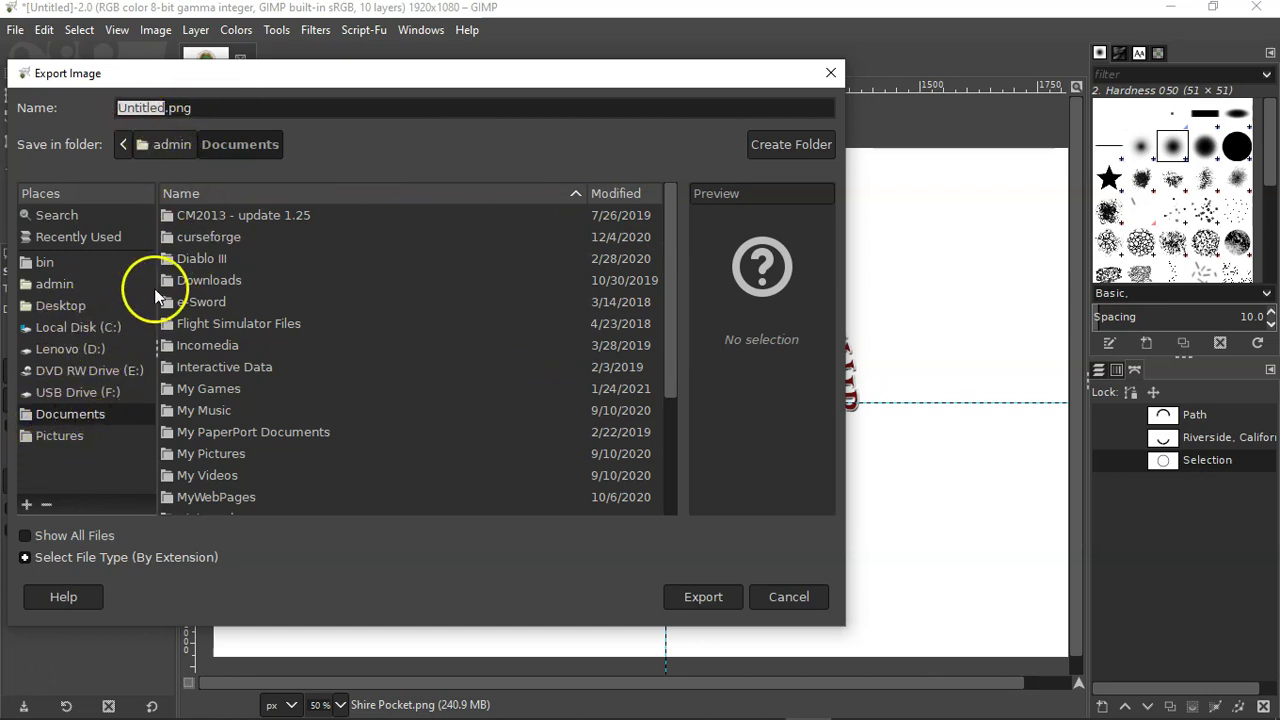
click(75, 348)
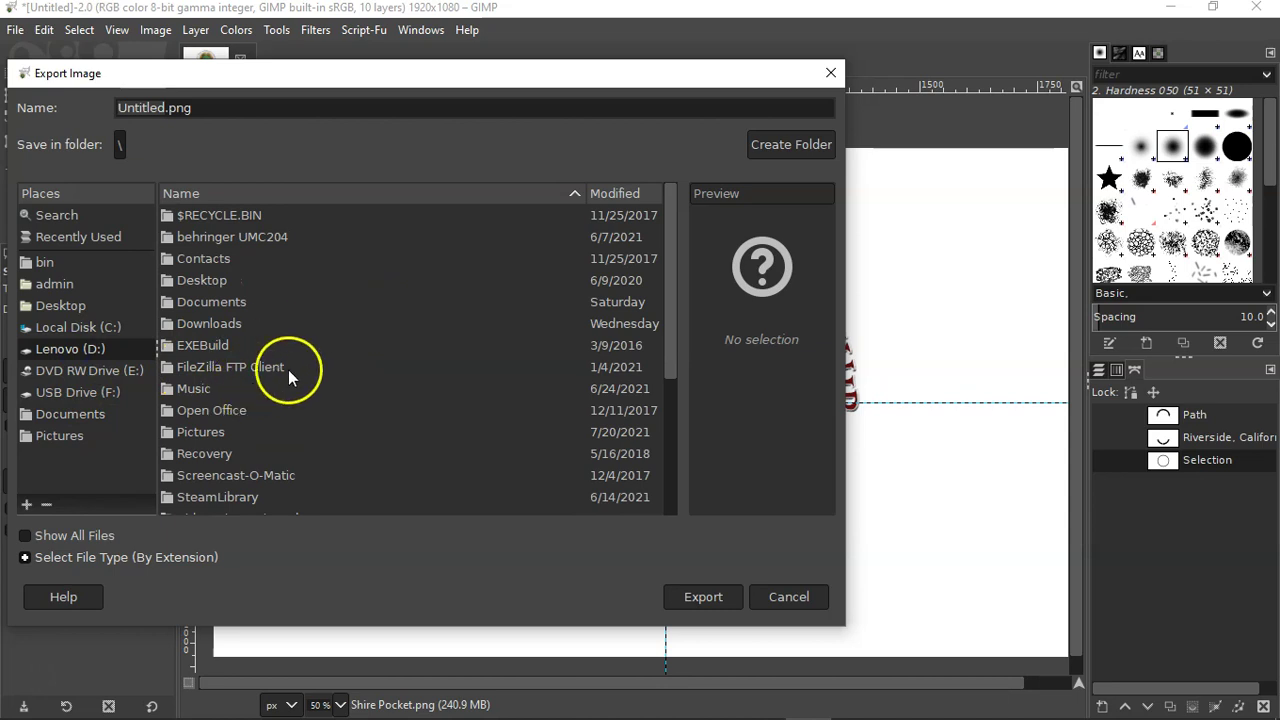
double_click(233, 302)
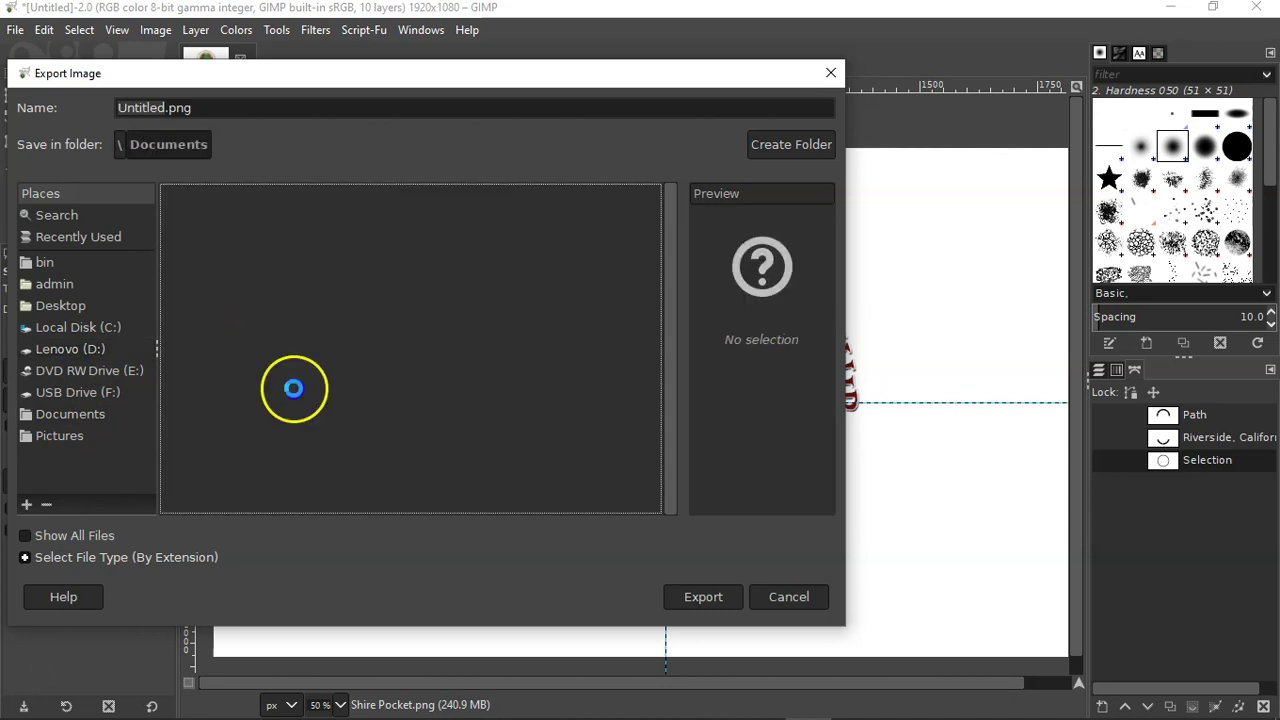
scroll(373, 385, down, 20)
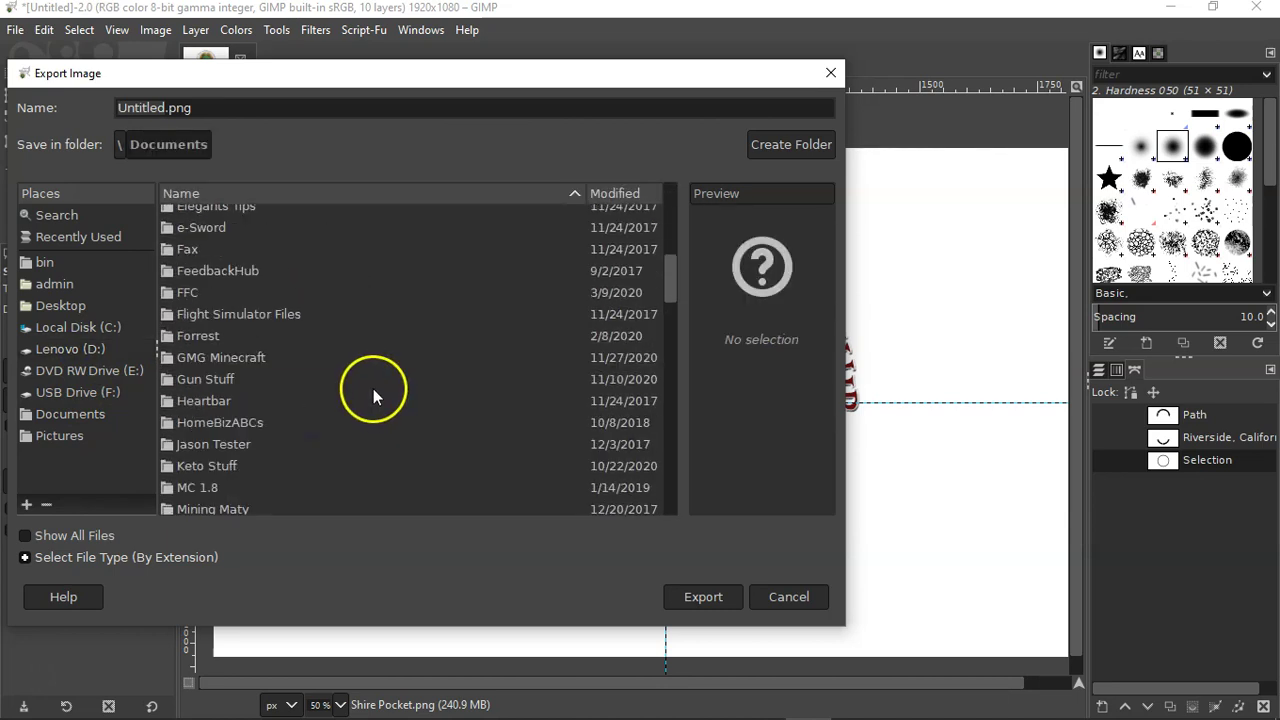
double_click(240, 326)
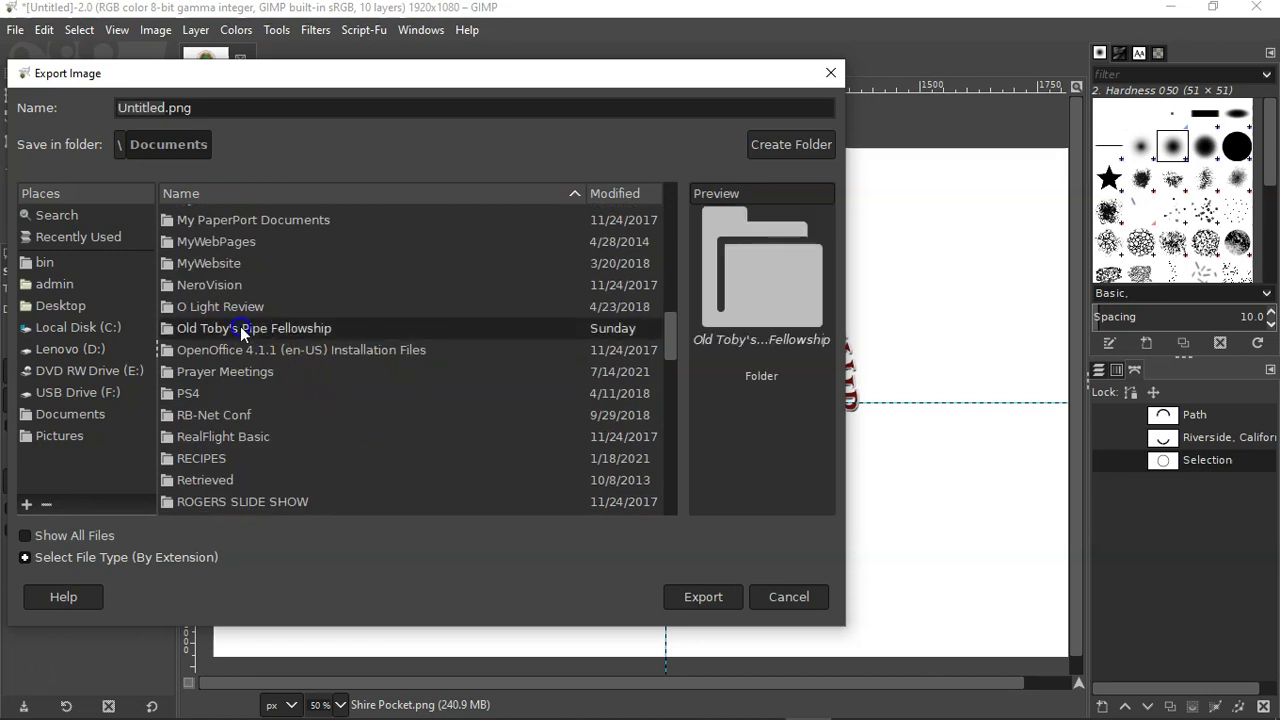
click(240, 326)
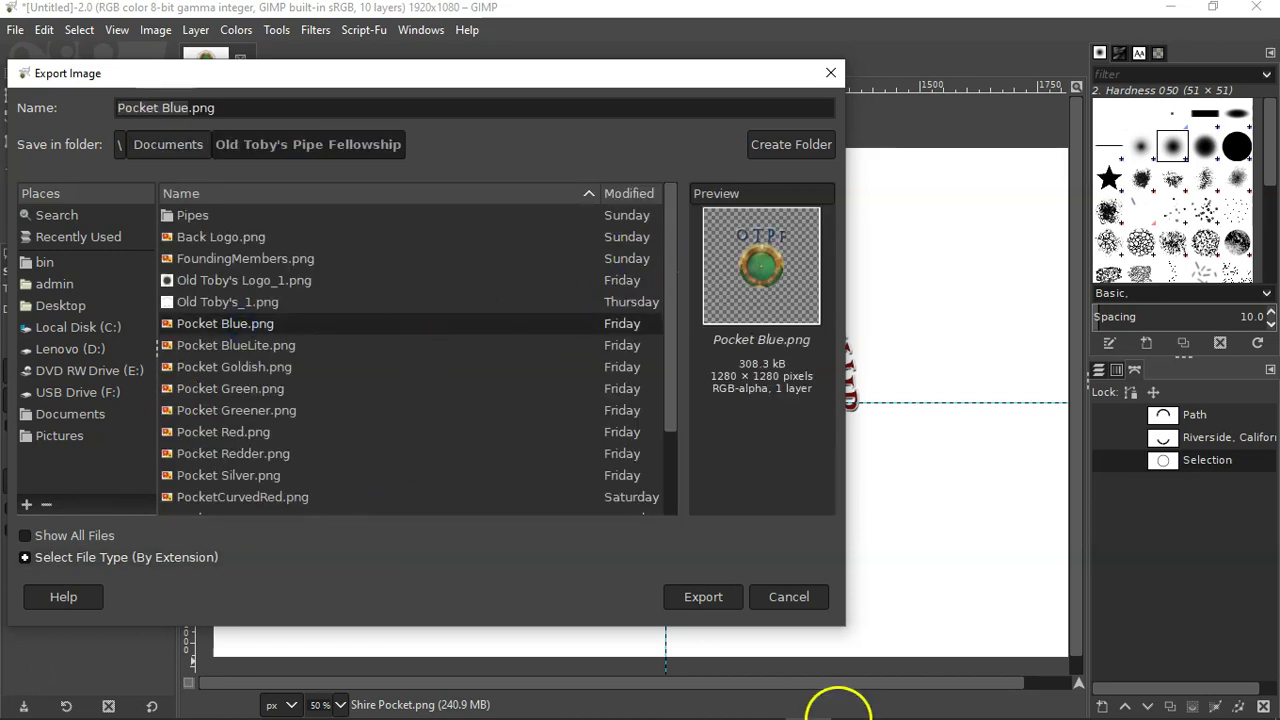
click(790, 600)
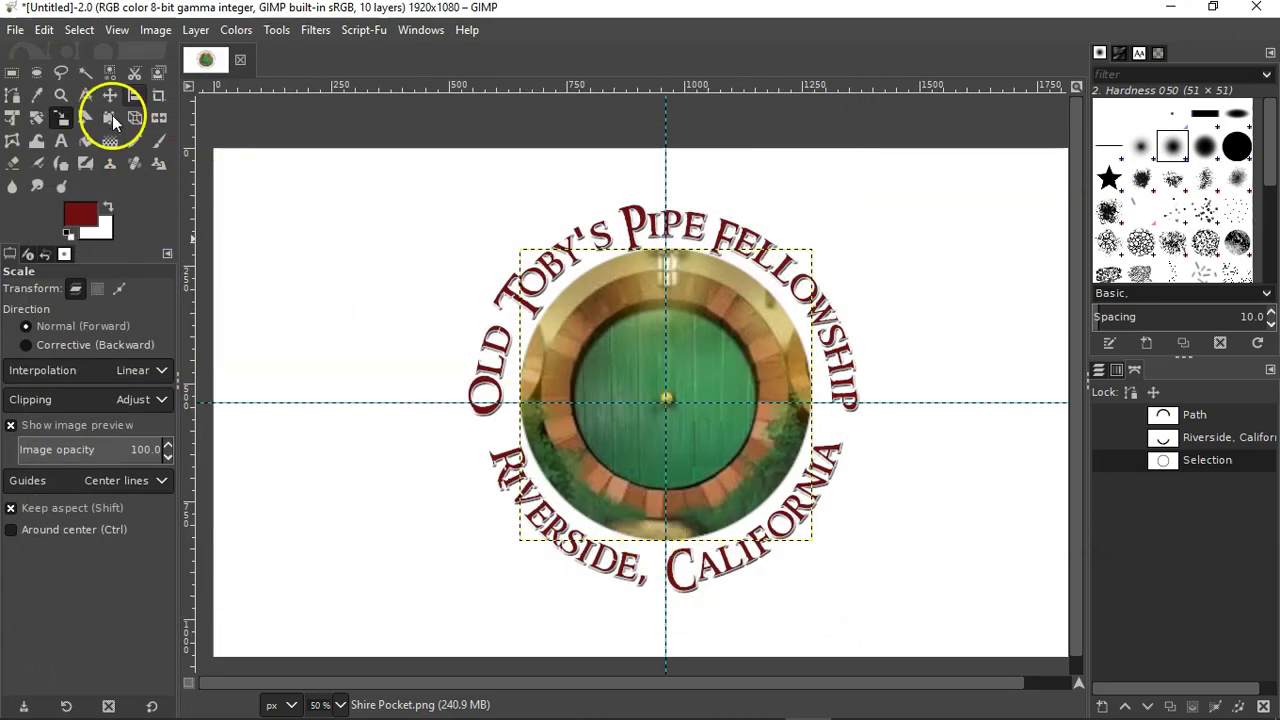
- Start Save As and navigate to the Documents folder on Lenovo (D:), keeping the name Untitled.xcf
click(20, 29)
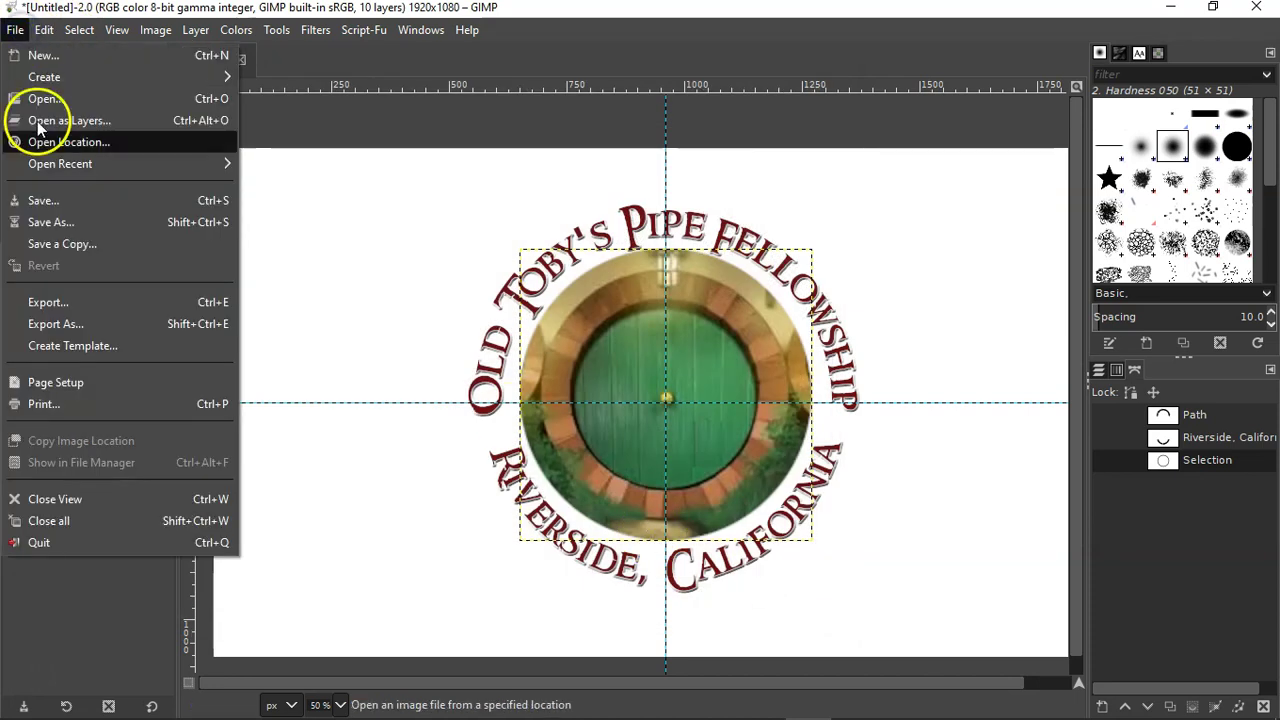
click(48, 223)
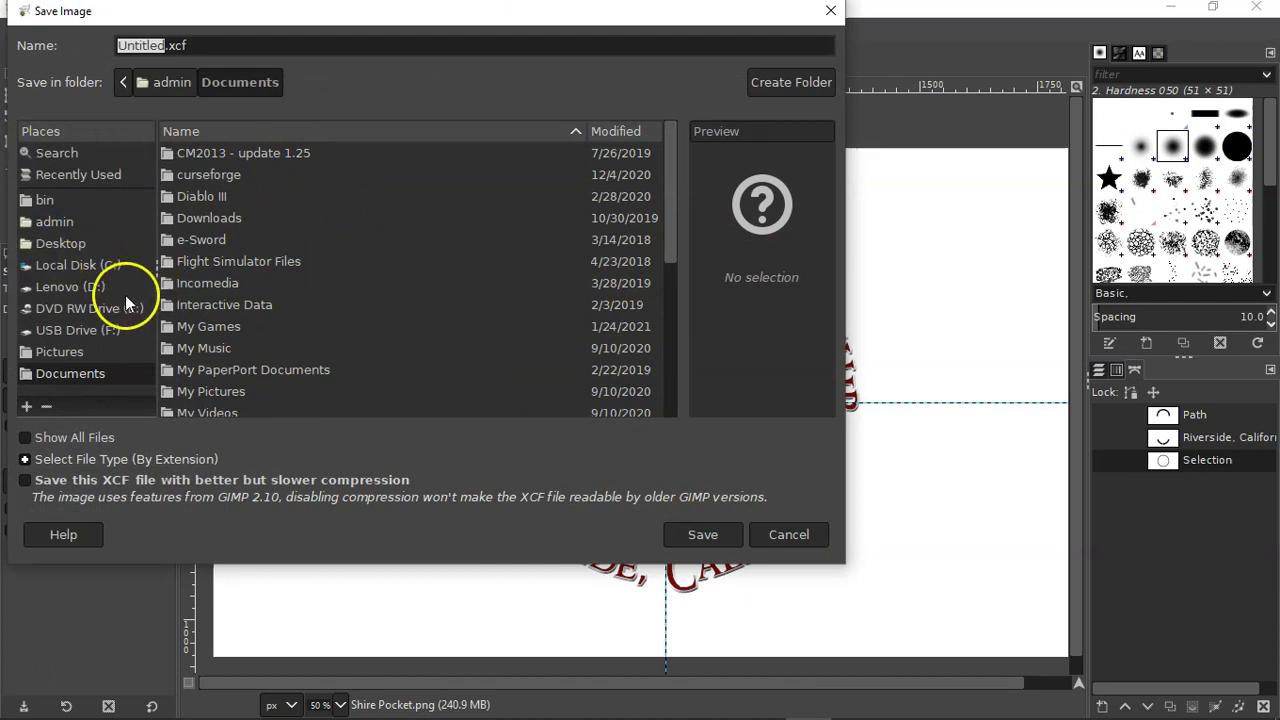
click(64, 288)
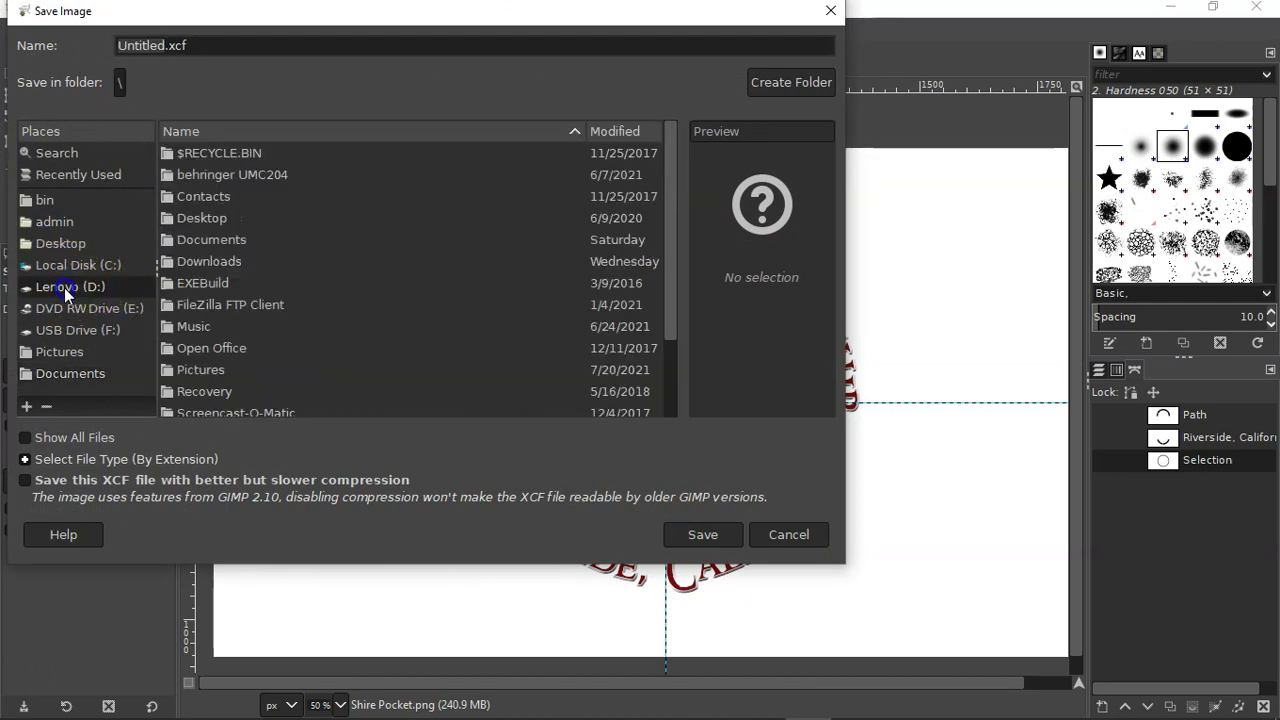
click(207, 242)
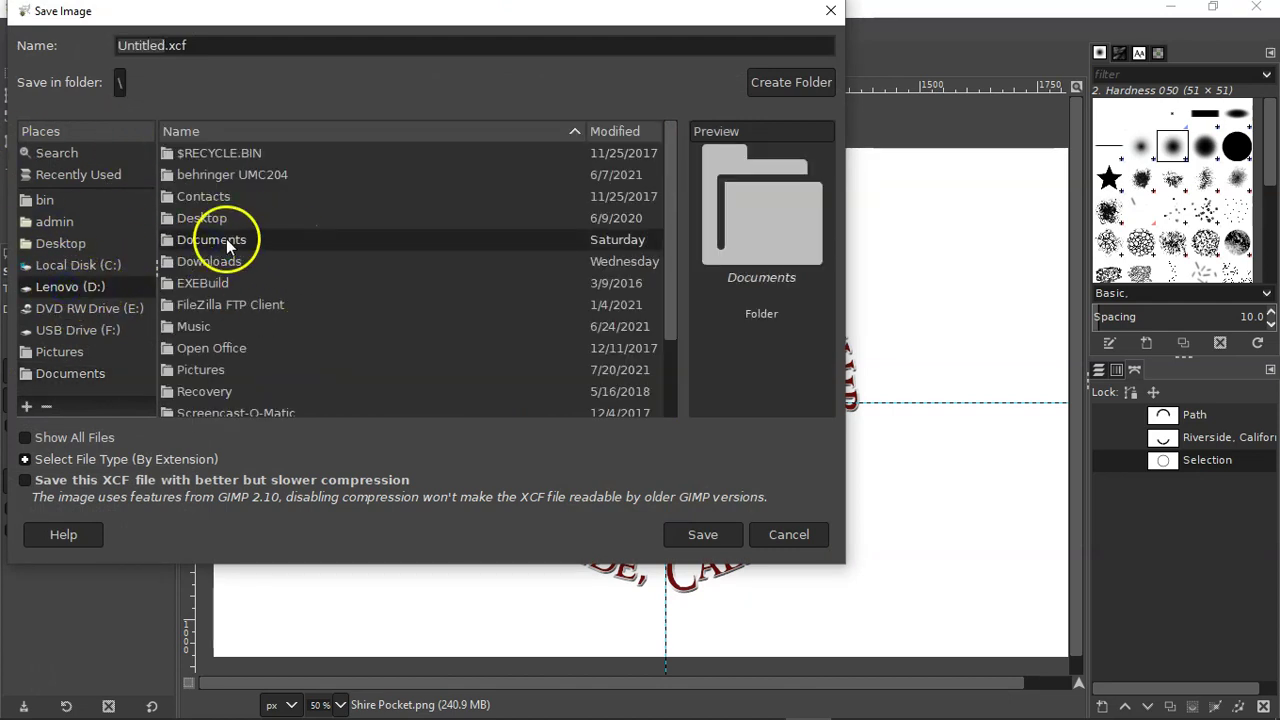
double_click(226, 239)
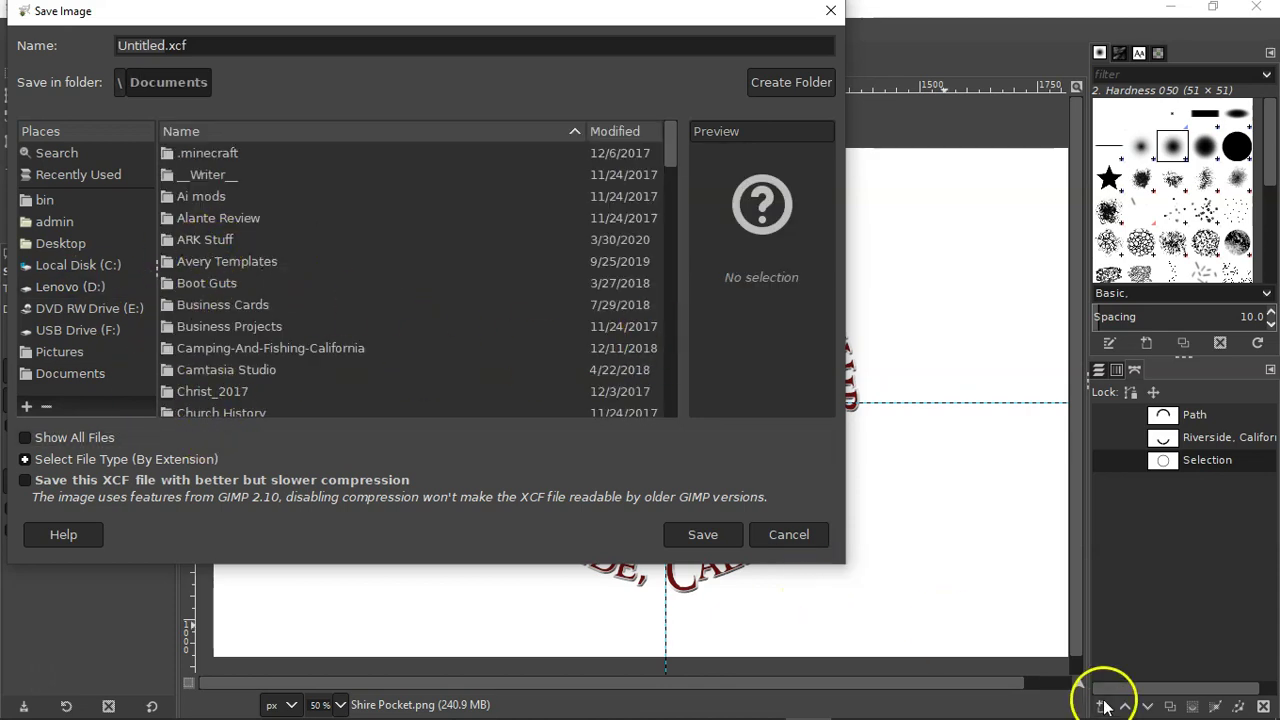